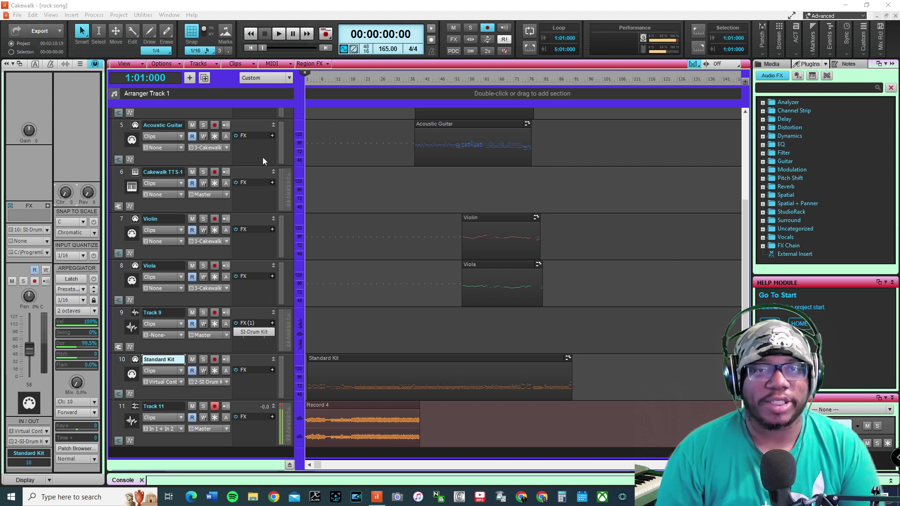
Step: Close the rock song project
left_click(17, 15)
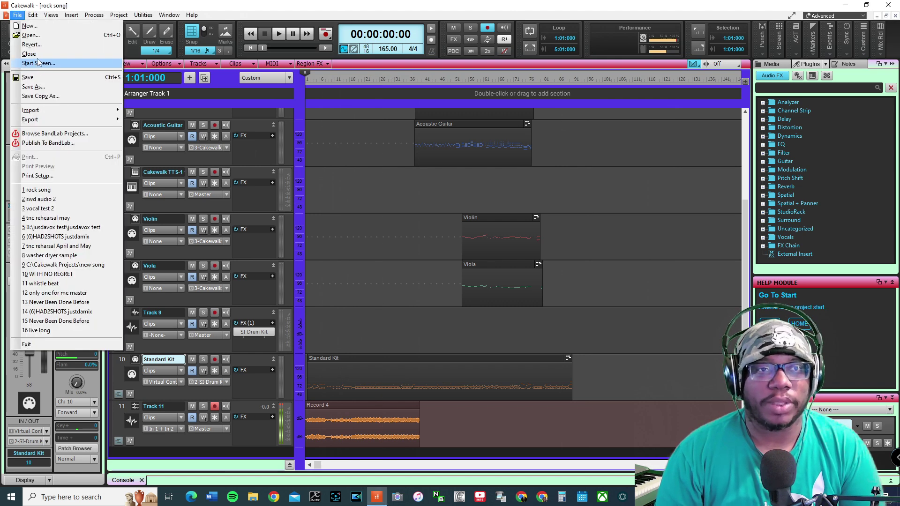
left_click(38, 63)
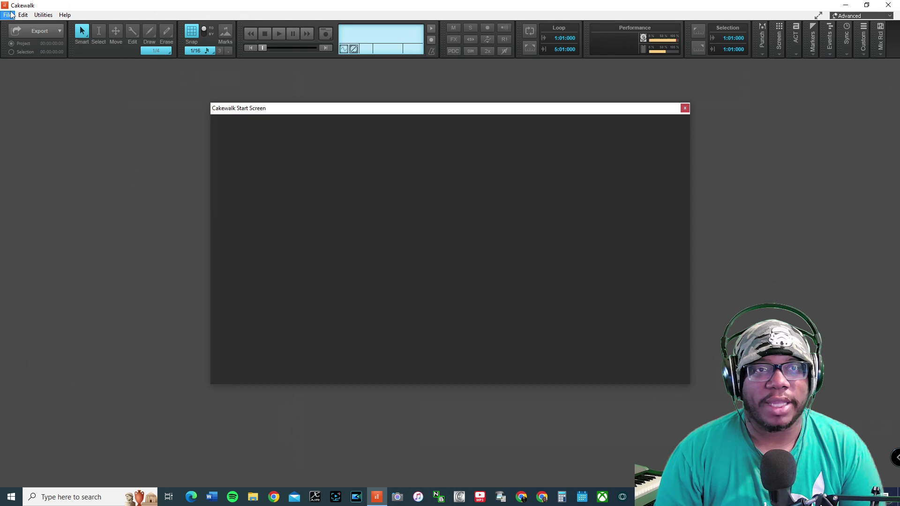
Step: Open the ROCK SONG MIDI file from a subfolder of "flash drive" on the 360 GB (D:) drive and maximize its window
left_click(11, 15)
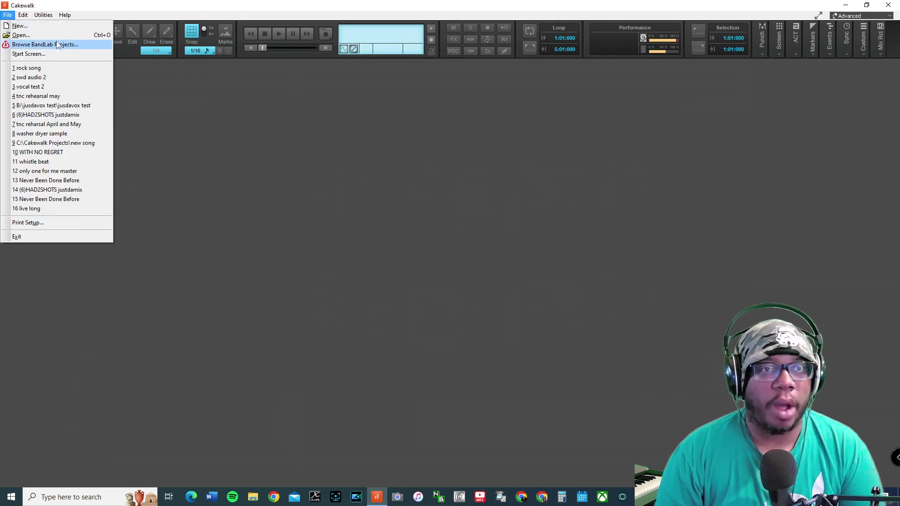
left_click(54, 36)
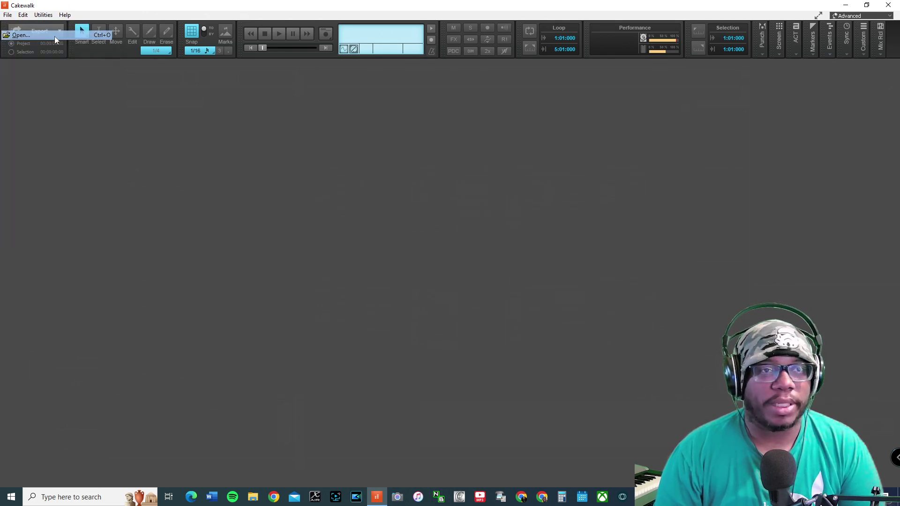
left_click(346, 244)
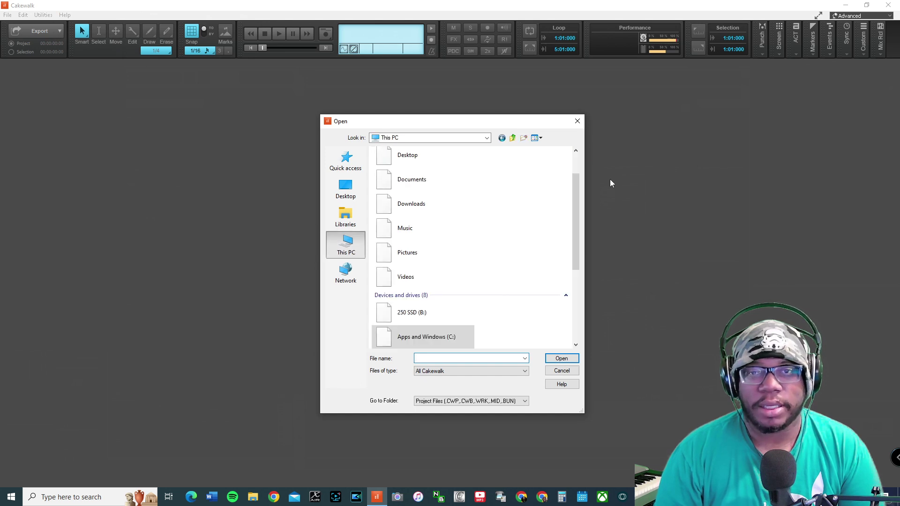
scroll(444, 279, "down", 2)
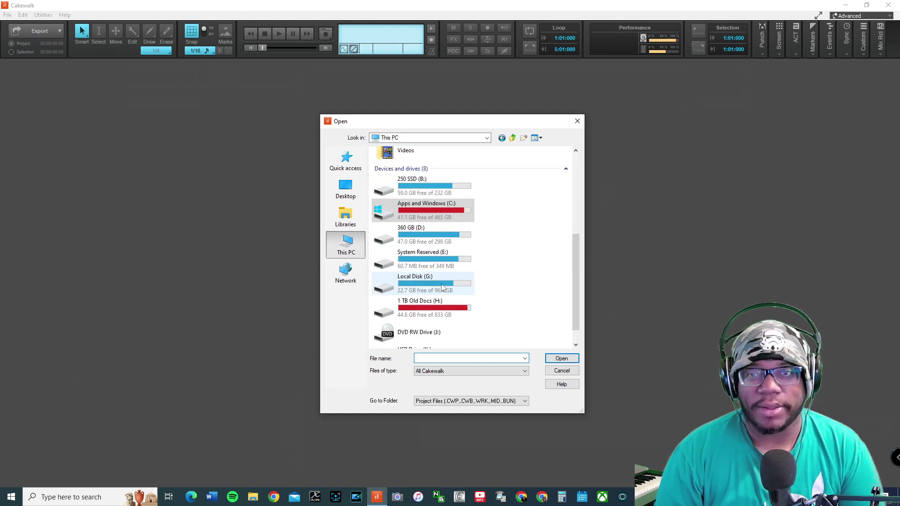
double_click(425, 237)
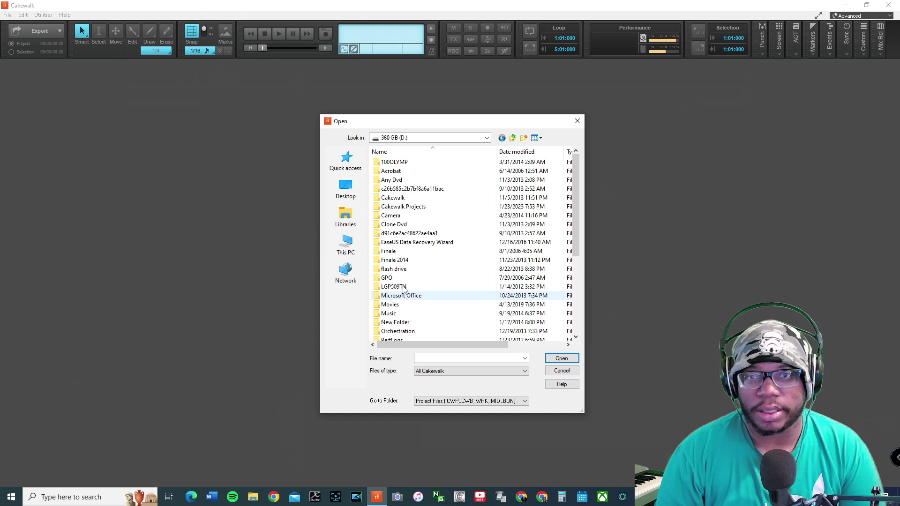
double_click(393, 268)
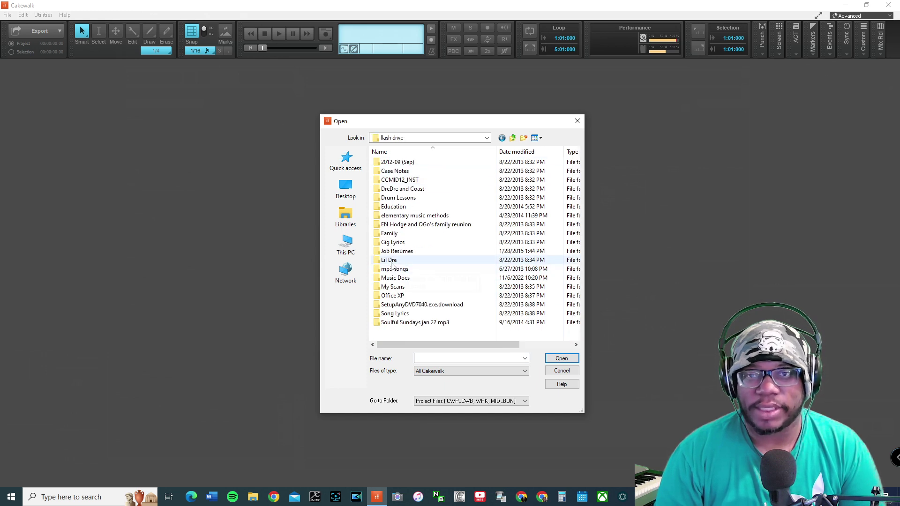
double_click(402, 260)
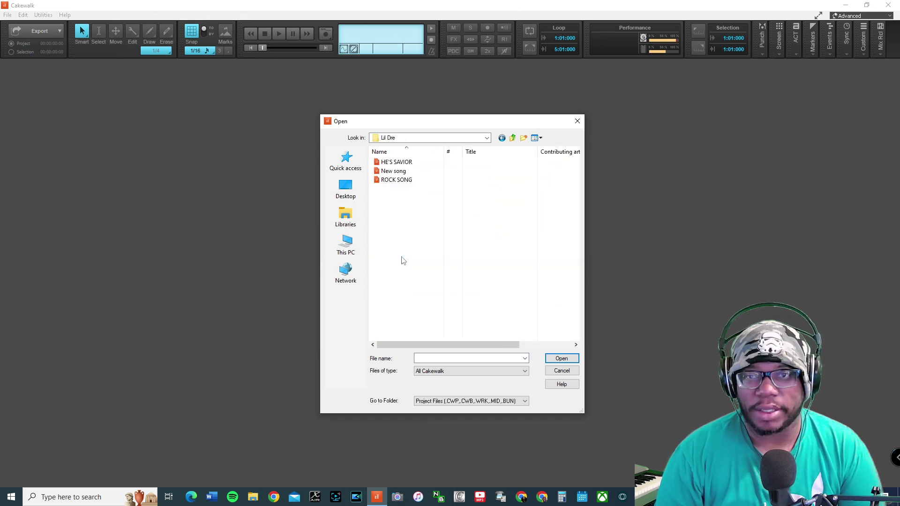
left_click(385, 183)
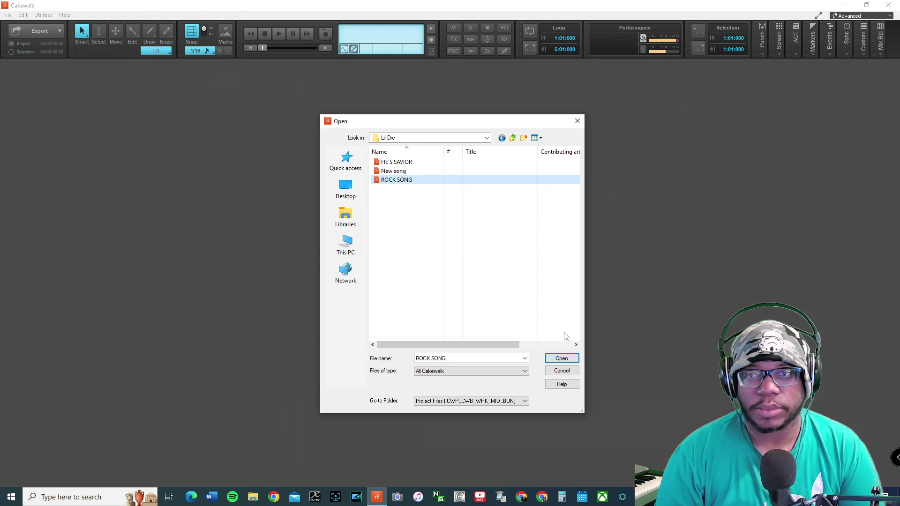
left_click(561, 358)
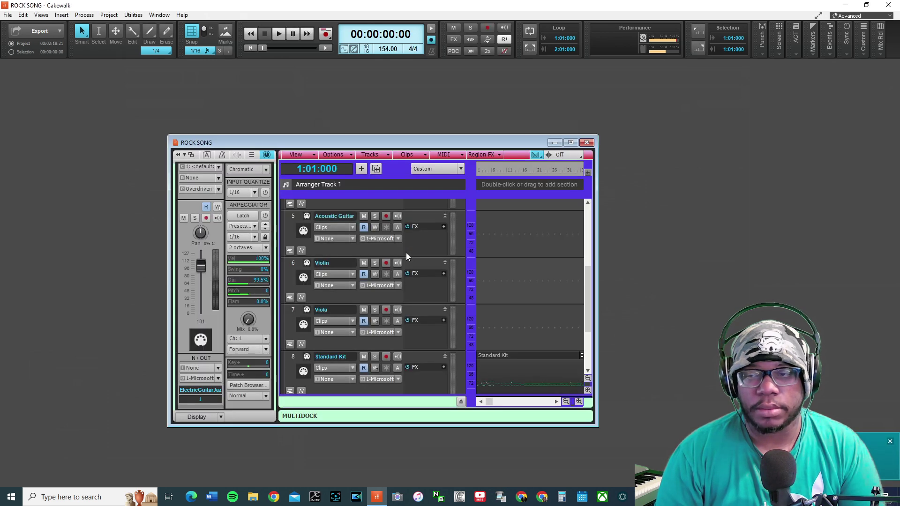
left_click(571, 143)
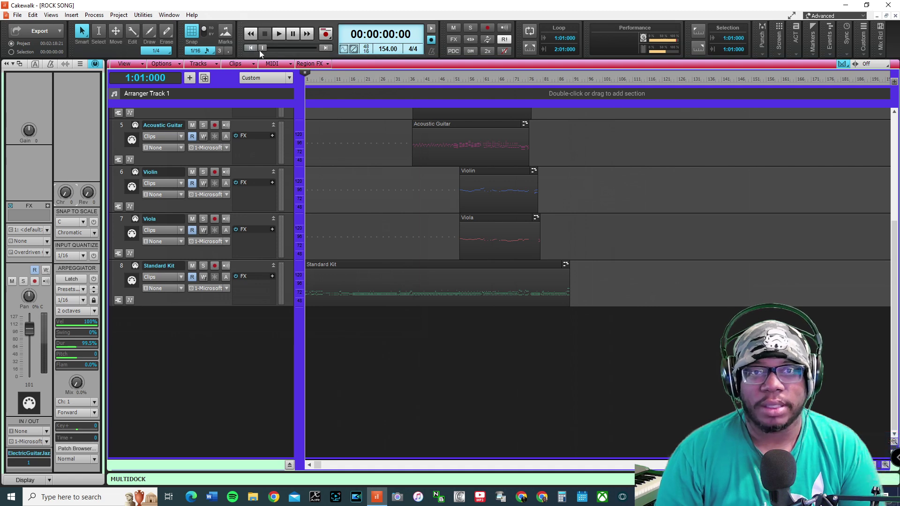
Step: Play about the first five seconds of the ROCK SONG MIDI file, stop playback, and look over its tracks
left_click(276, 31)
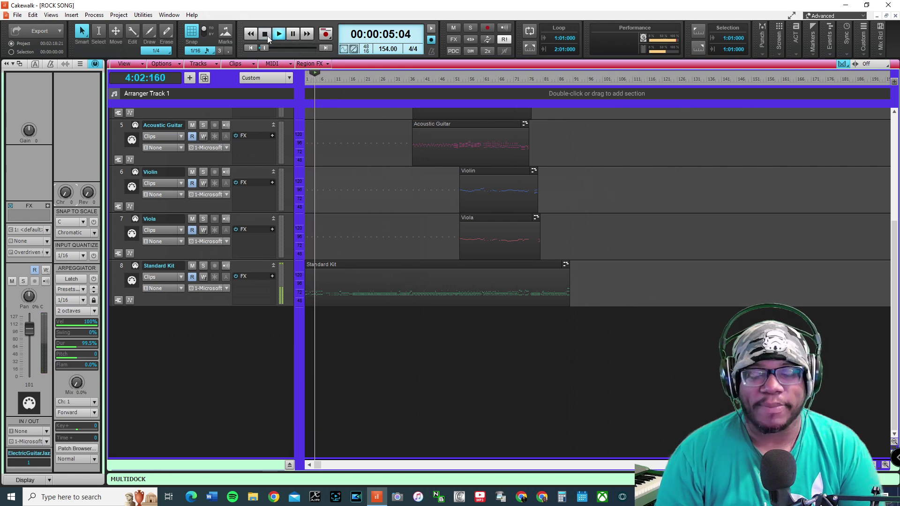
left_click(265, 35)
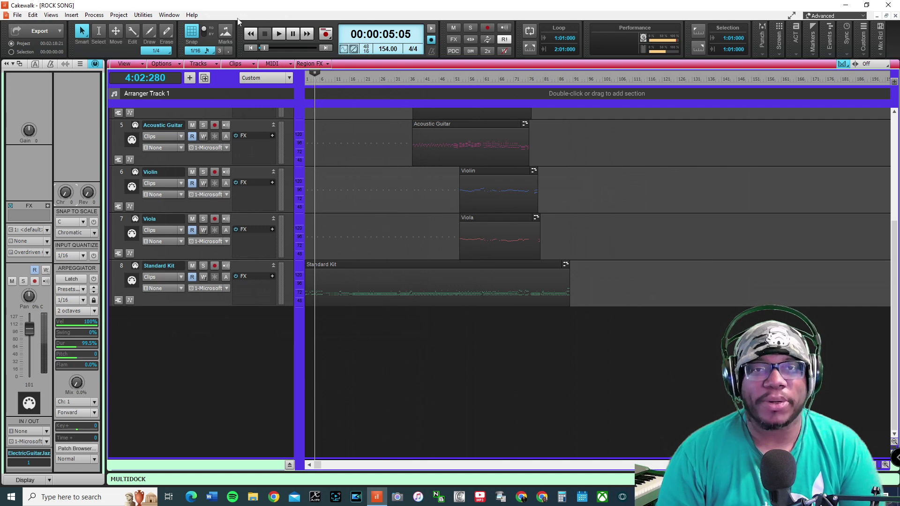
scroll(229, 255, "up", 2)
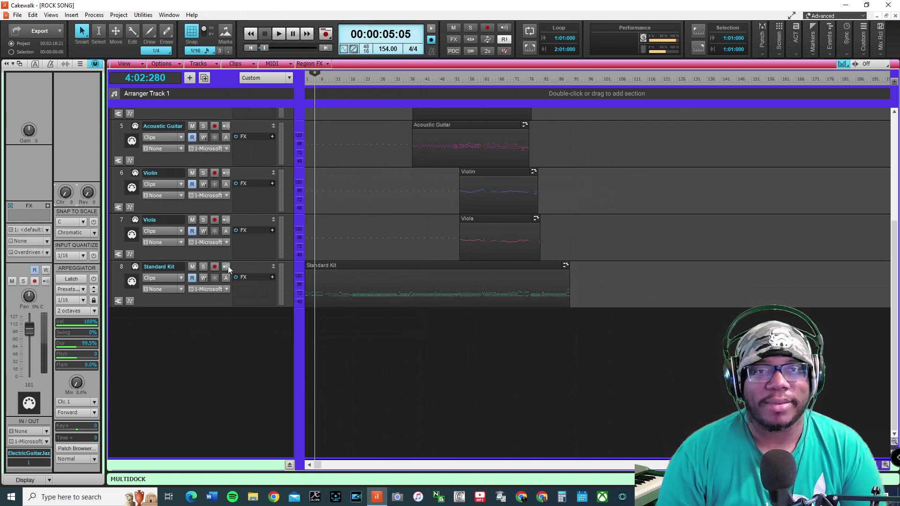
scroll(225, 260, "up", 1)
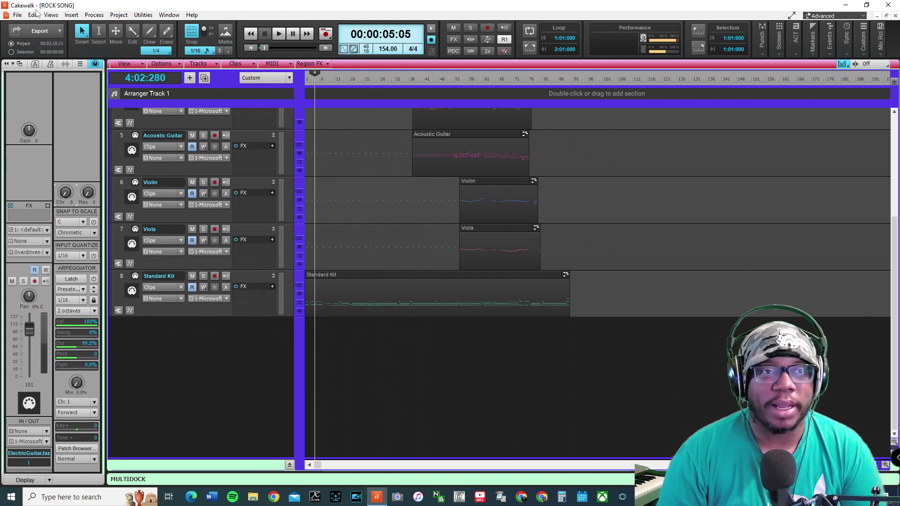
Step: Try to import the ROCK SONG file into the open project as a standard MIDI file
left_click(18, 15)
mouse_move(56, 116)
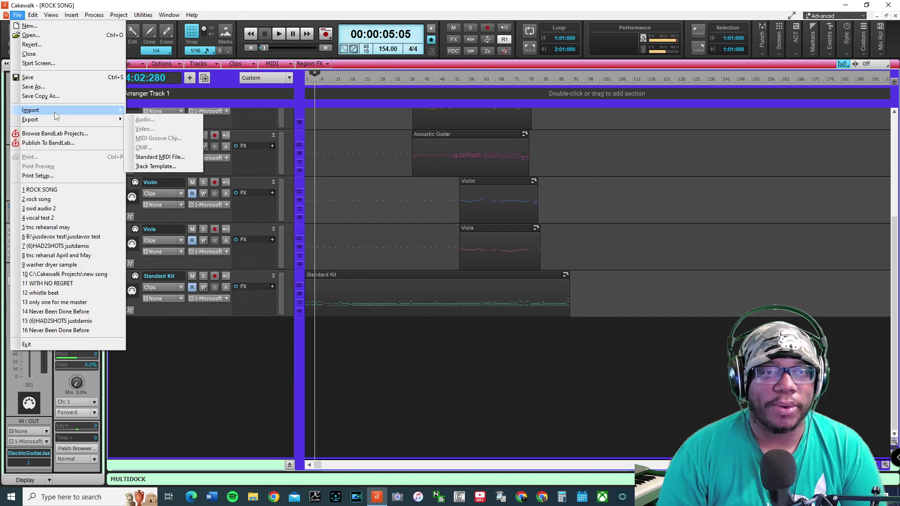
left_click(155, 139)
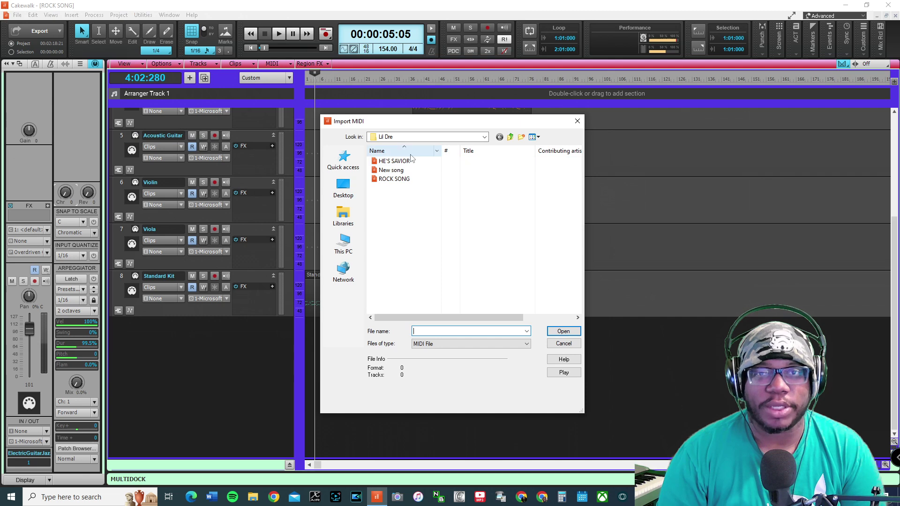
left_click(403, 178)
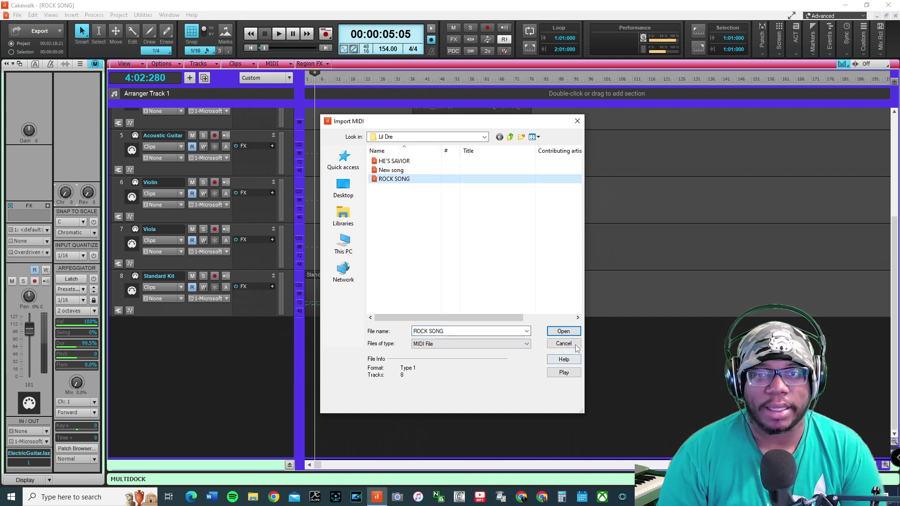
left_click(525, 345)
left_click(422, 352)
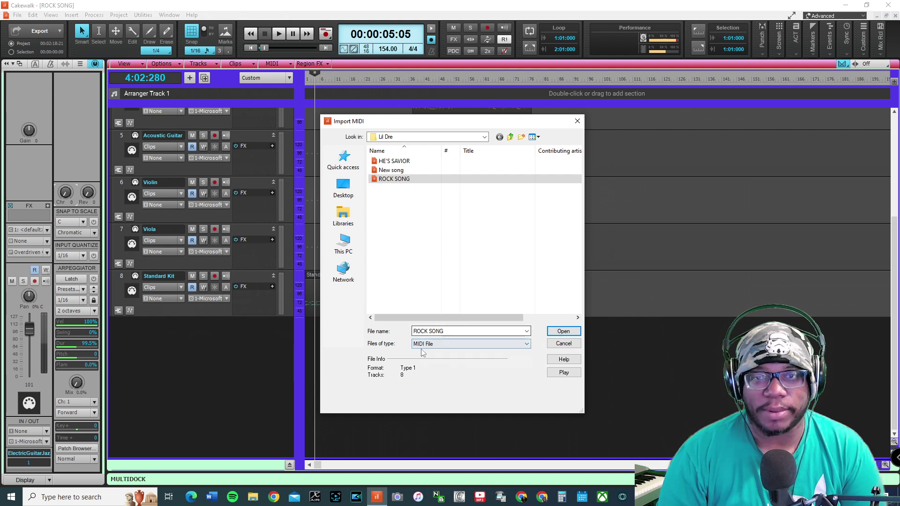
left_click(563, 332)
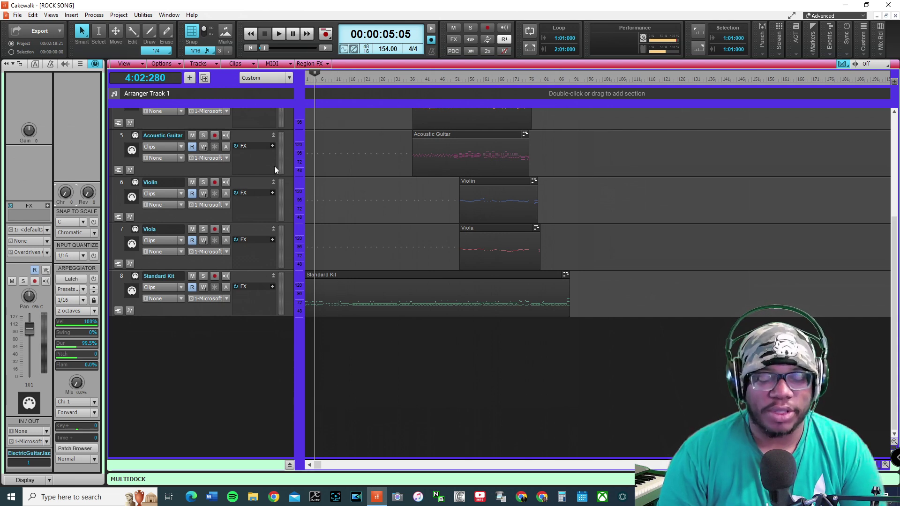
Step: Close the ROCK SONG MIDI file, reopen the recent project rock song.cwp, and return its playhead to the start
left_click(18, 15)
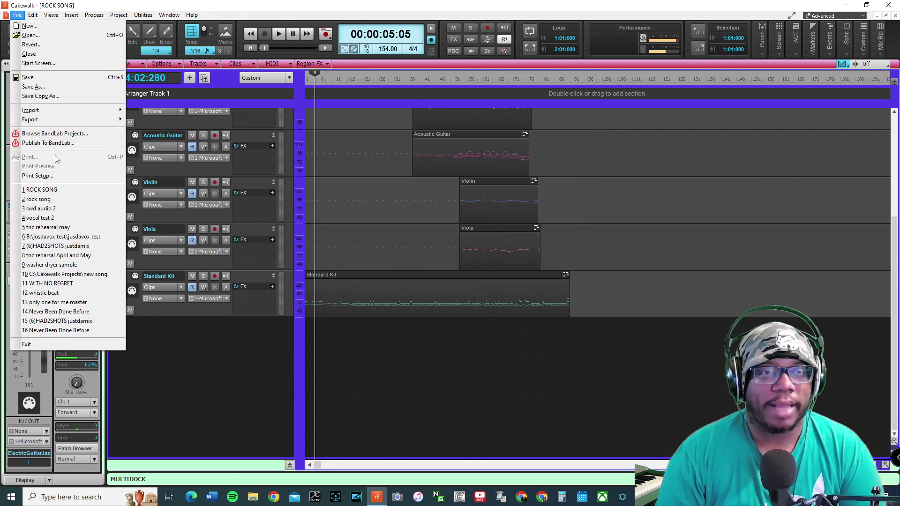
left_click(42, 54)
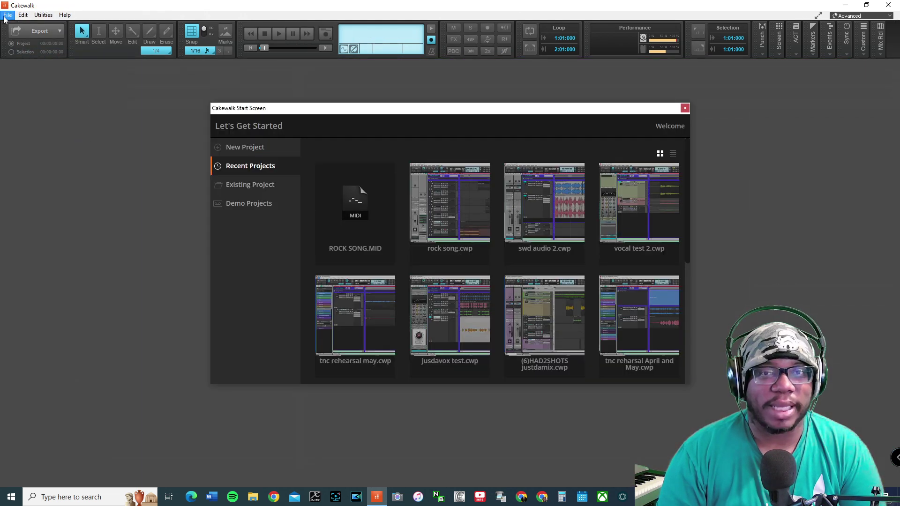
left_click(459, 251)
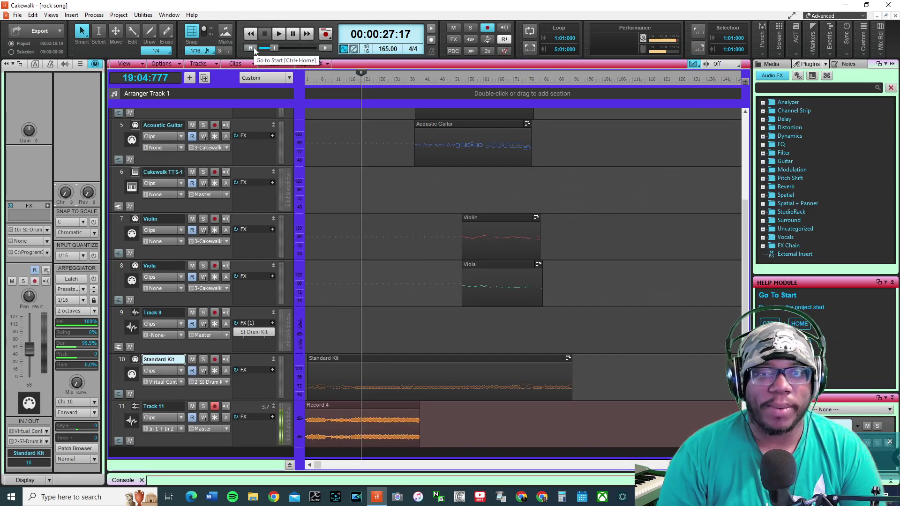
left_click(252, 48)
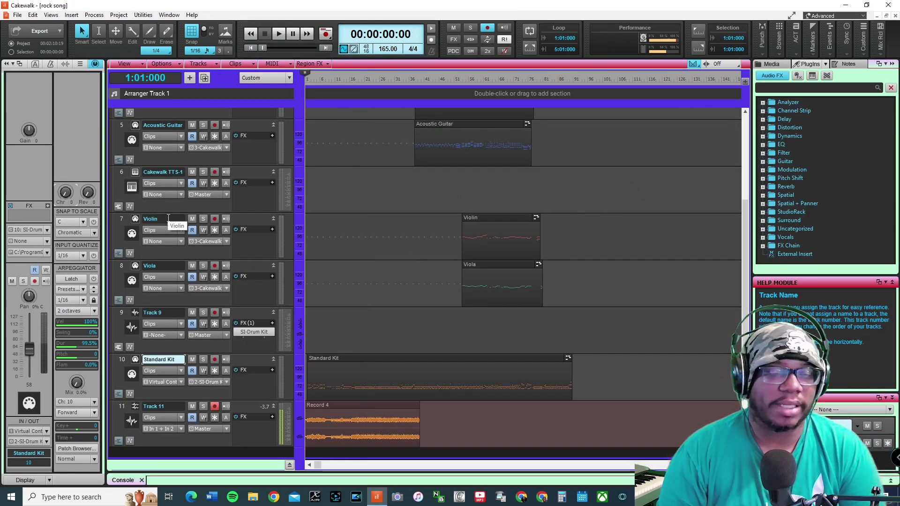
Step: Disarm recording on Track 11, which holds the Record 4 clip, and mute that track
scroll(153, 240, "up", 4)
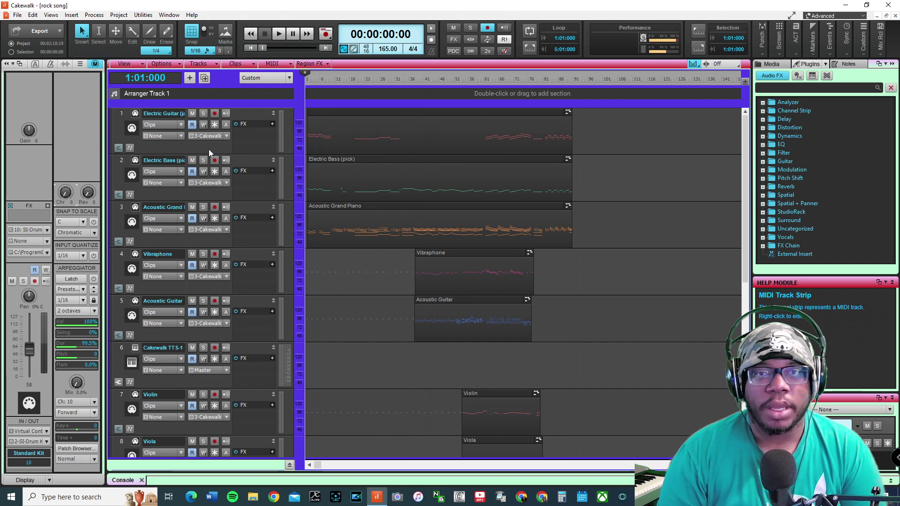
scroll(168, 188, "down", 6)
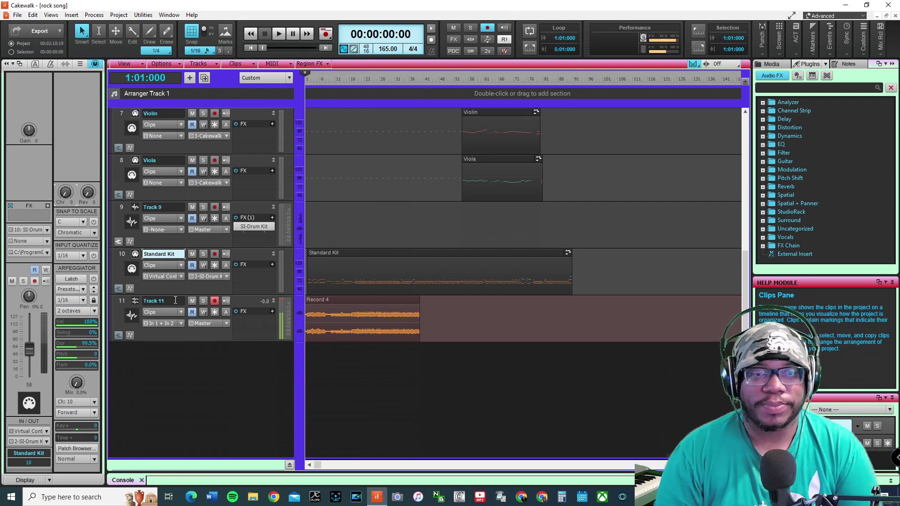
left_click(215, 301)
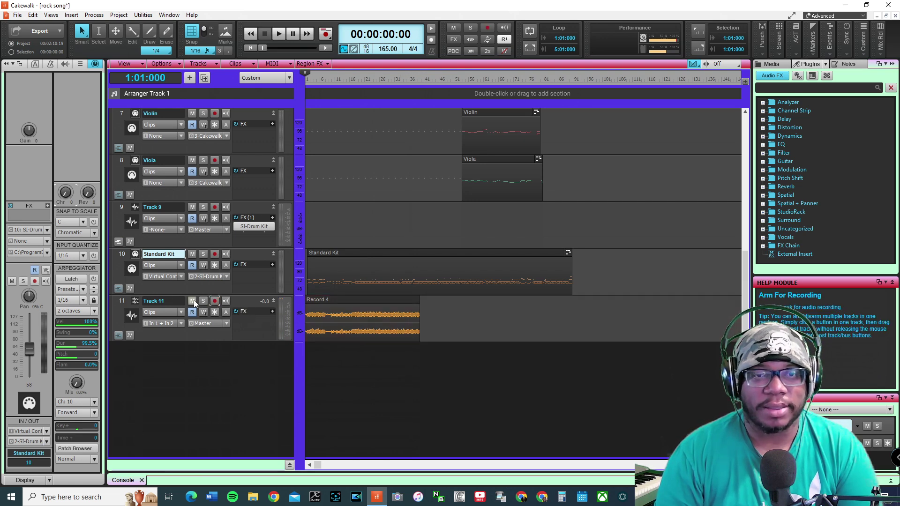
left_click(192, 302)
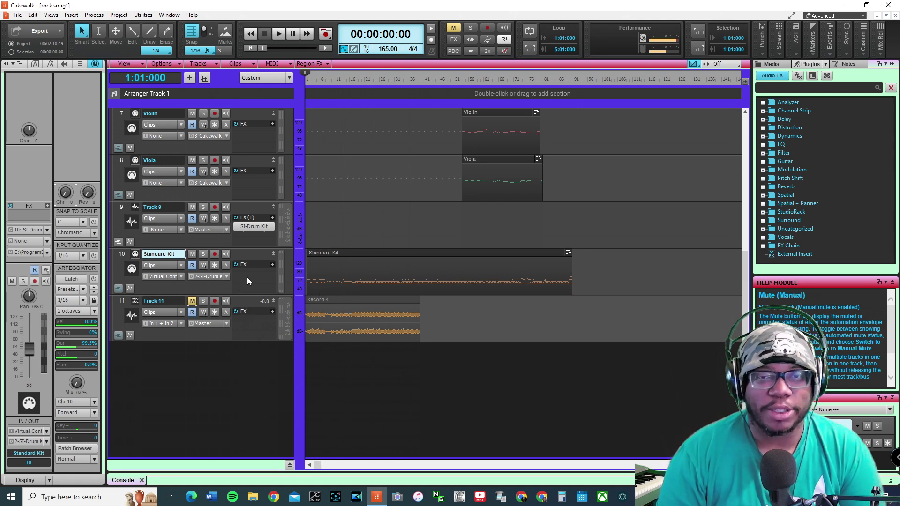
Step: Select the Standard Kit track and Track 9 in turn, and look over the options for inserting a new track
scroll(209, 298, "up", 3)
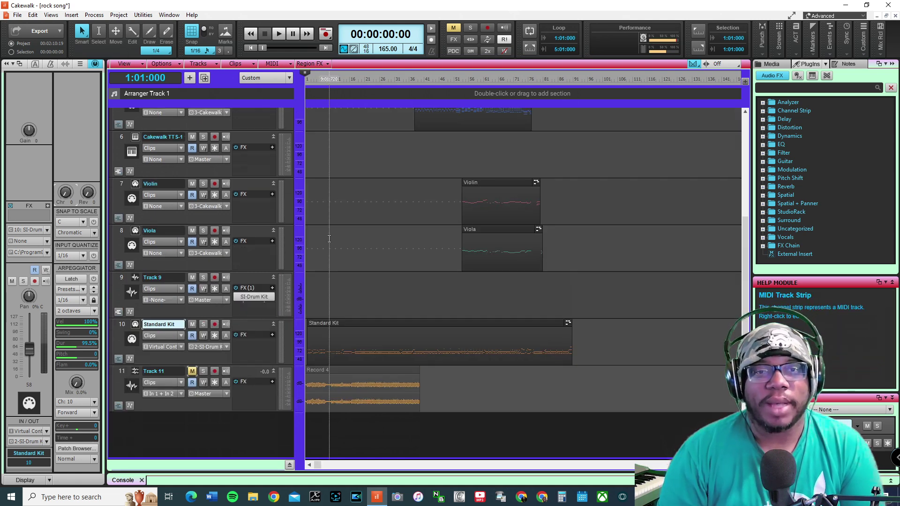
left_click(120, 325)
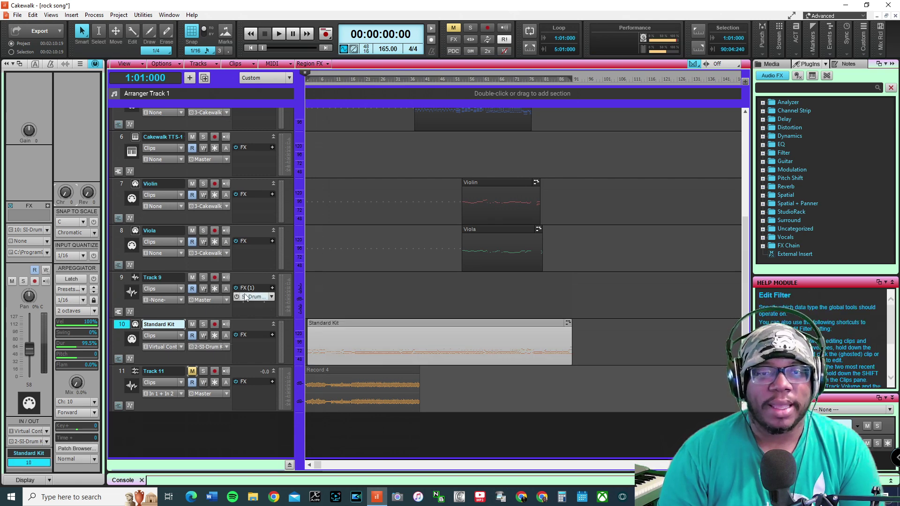
left_click(120, 278)
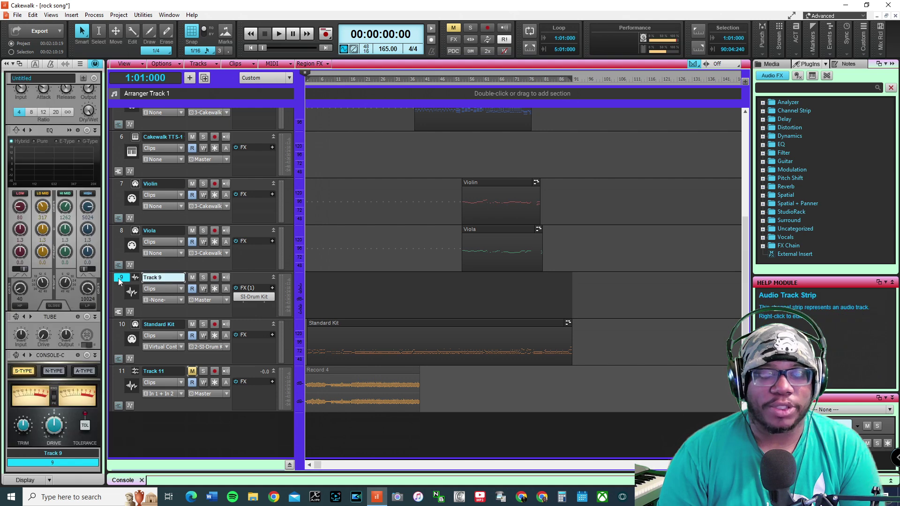
right_click(168, 427)
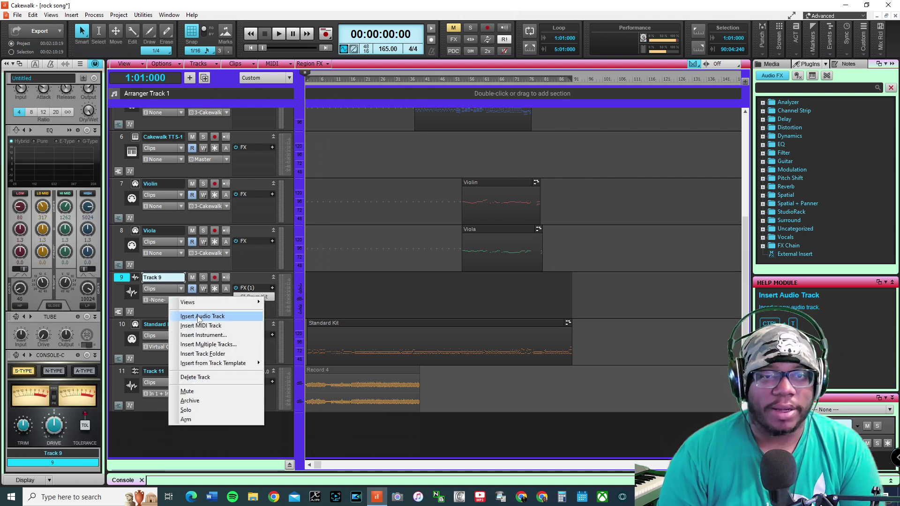
left_click(154, 409)
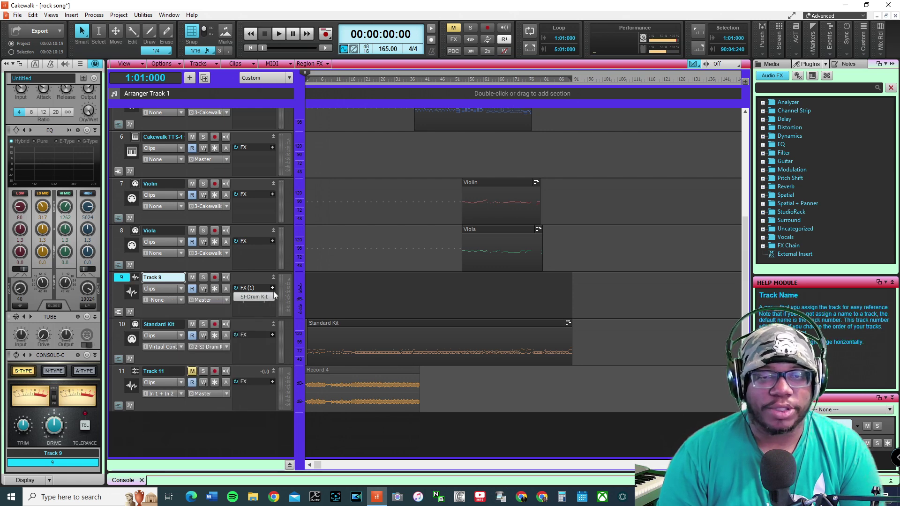
Step: Look over the soft synths insertable on Track 9, and view its SI-Drum Kit interface before closing it
right_click(255, 305)
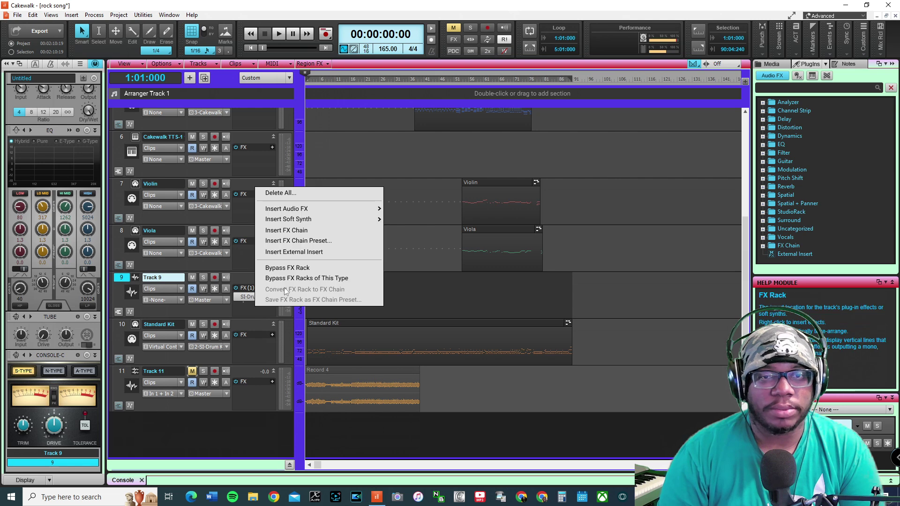
mouse_move(299, 208)
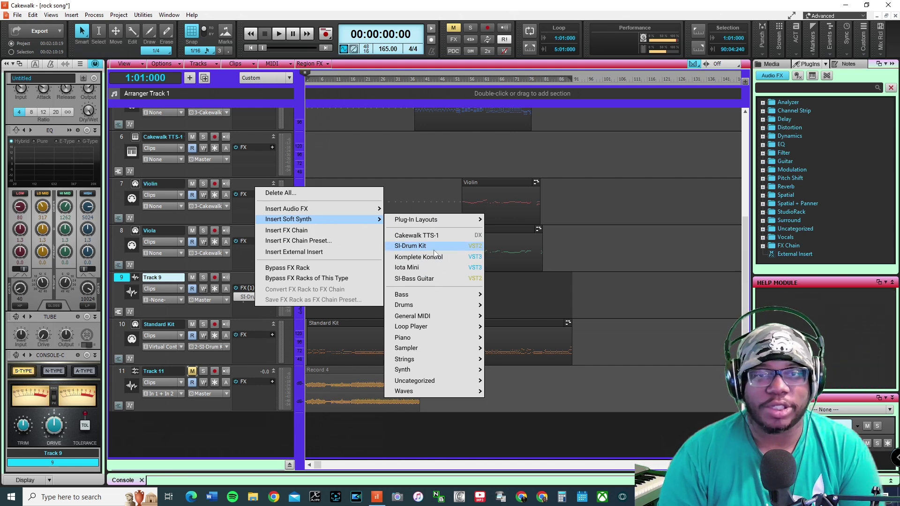
left_click(252, 298)
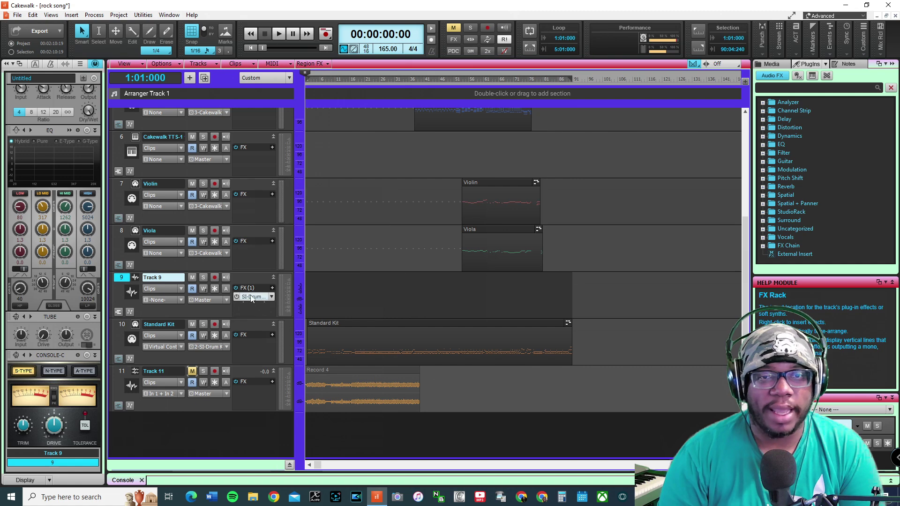
double_click(252, 297)
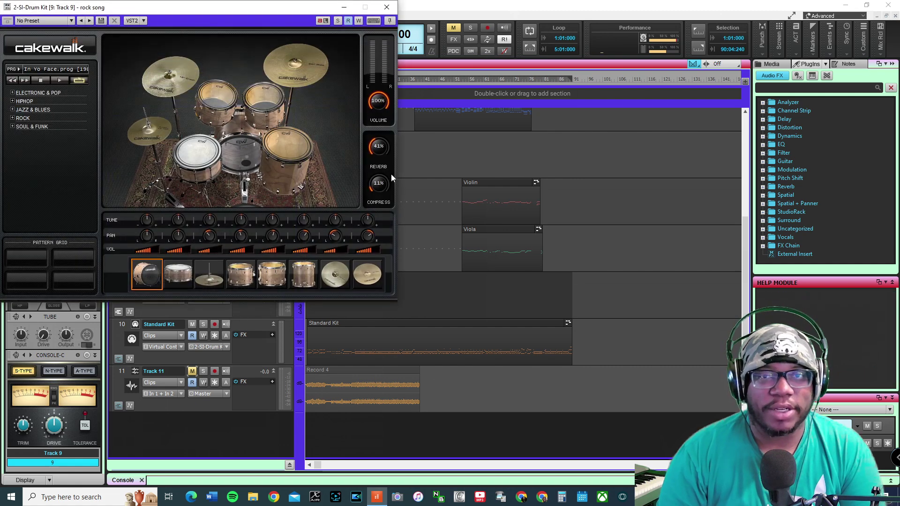
left_click(386, 7)
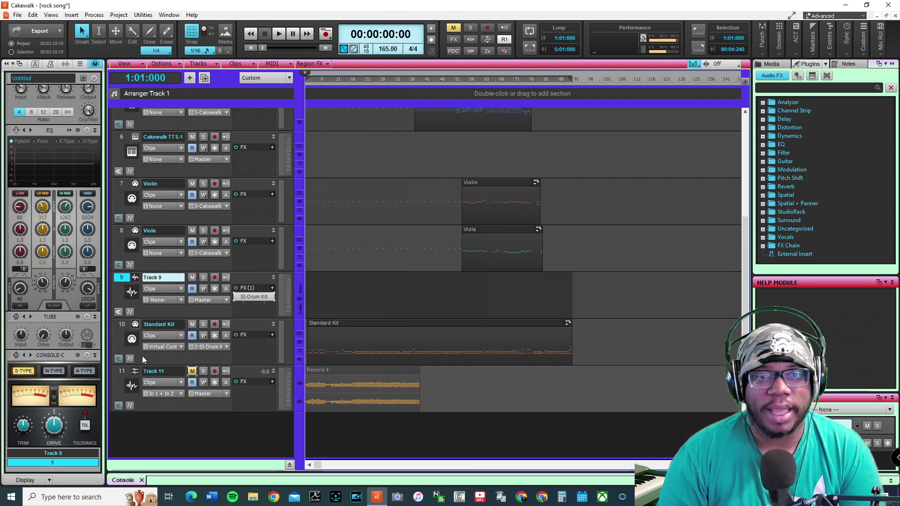
Step: Select the Standard Kit track and check which synth outputs are available to it
left_click(123, 328)
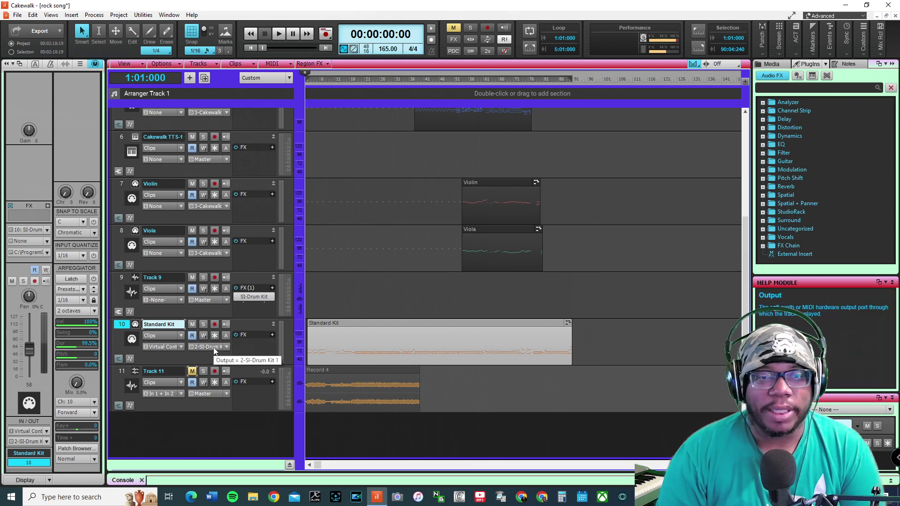
left_click(226, 348)
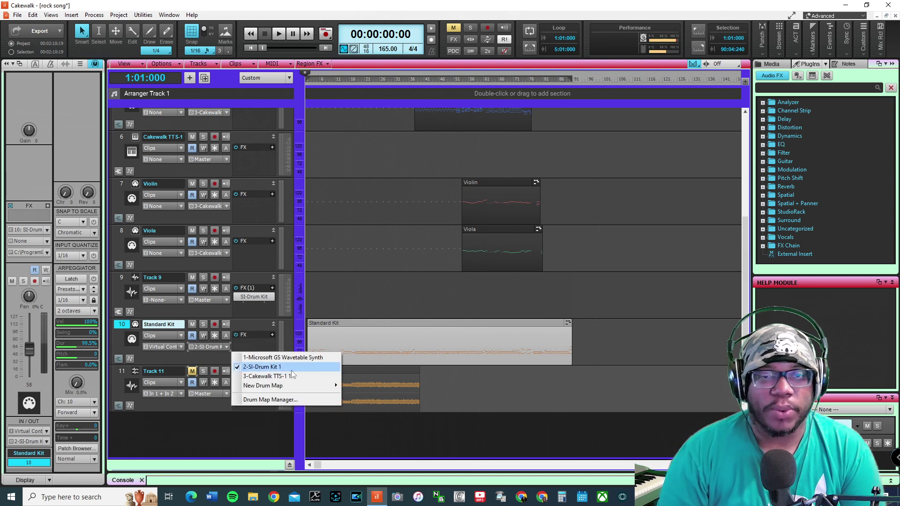
left_click(273, 340)
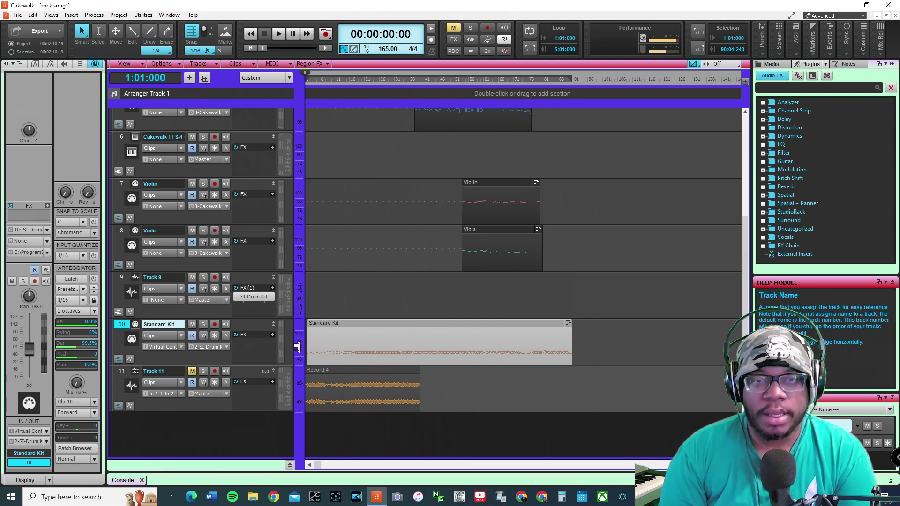
Step: Solo the drum part on Track 9 and the Standard Kit track, and play about the first ten seconds
left_click(207, 278)
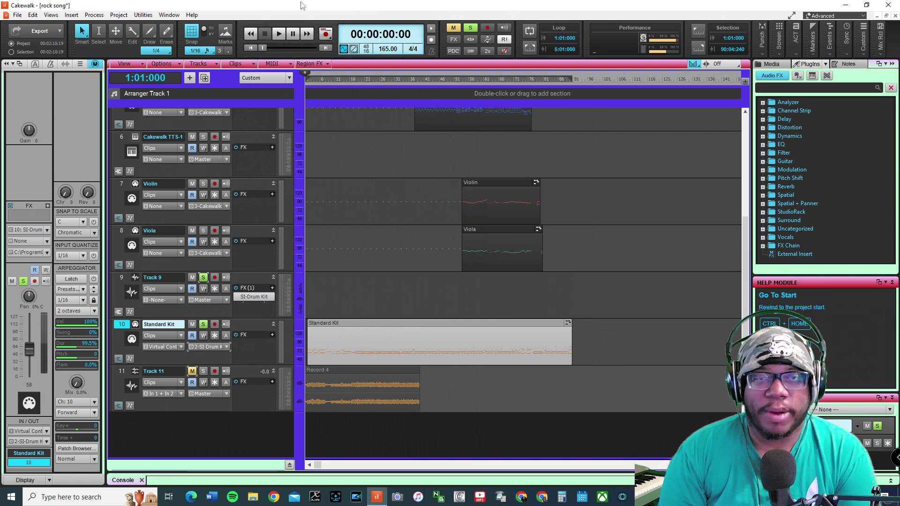
left_click(281, 36)
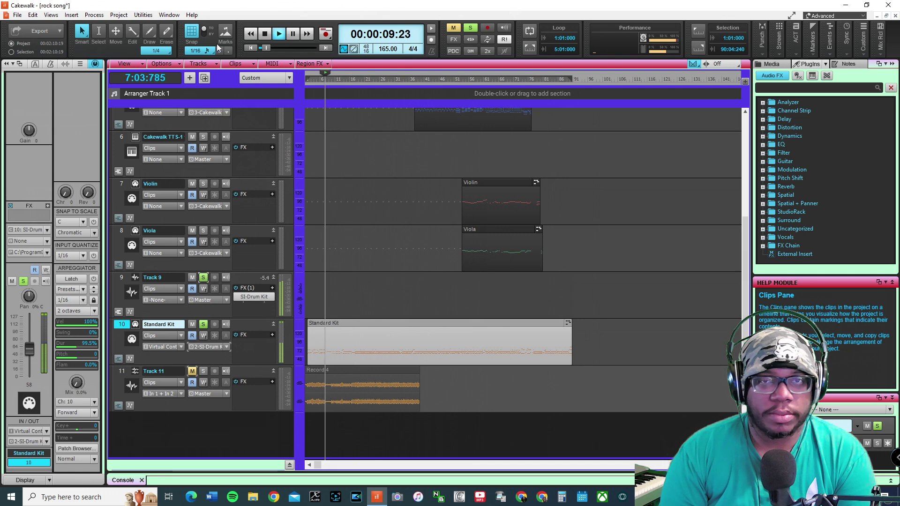
left_click(264, 34)
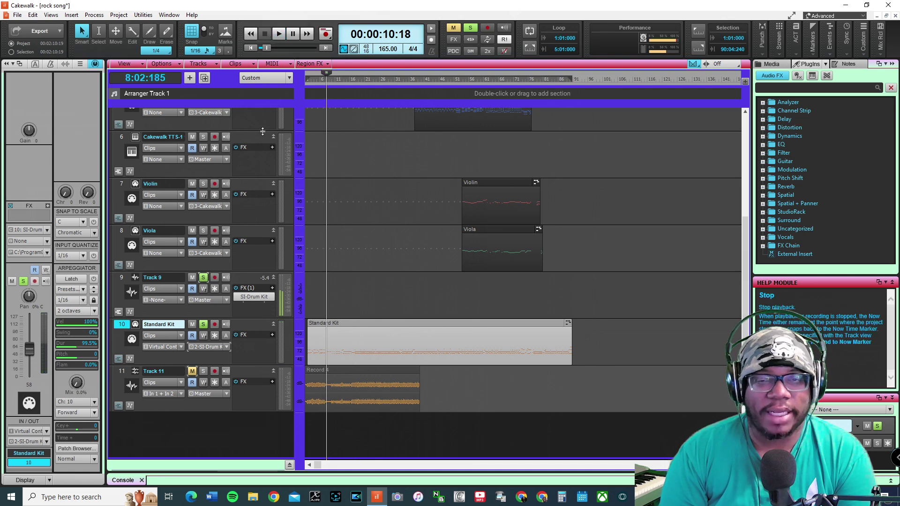
Step: Reset the Standard Kit track's volume to 101, and audition it before returning the playhead to the start
double_click(30, 350)
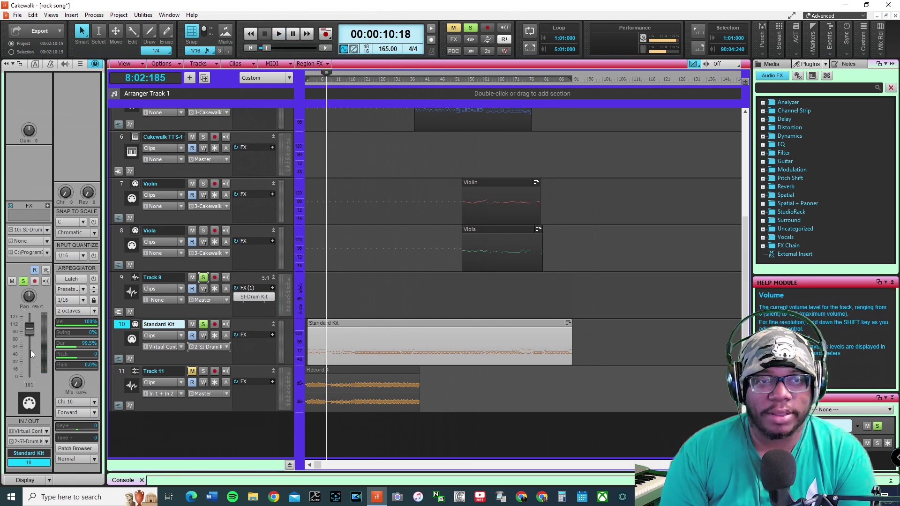
left_click(278, 35)
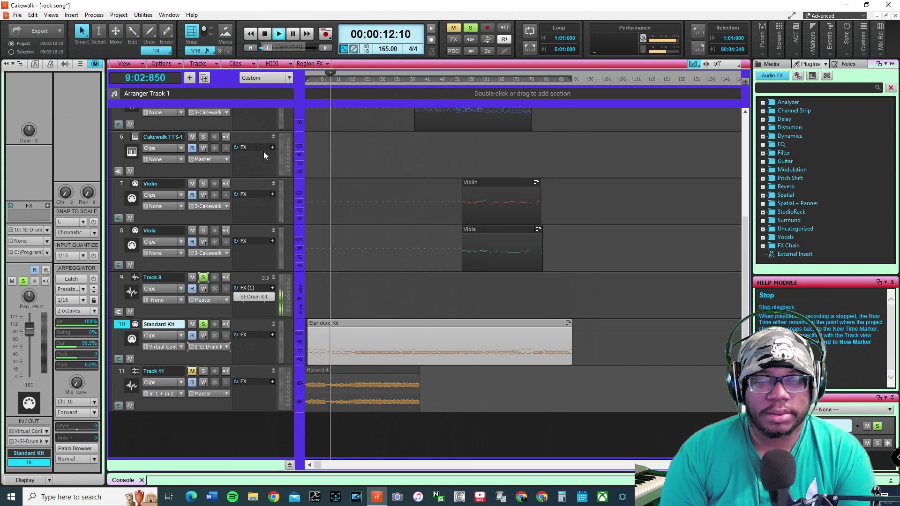
left_click(265, 38)
left_click(251, 48)
Step: Lower the Standard Kit track's volume to 68, and unsolo both drum tracks
left_click_drag(26, 328, 27, 343)
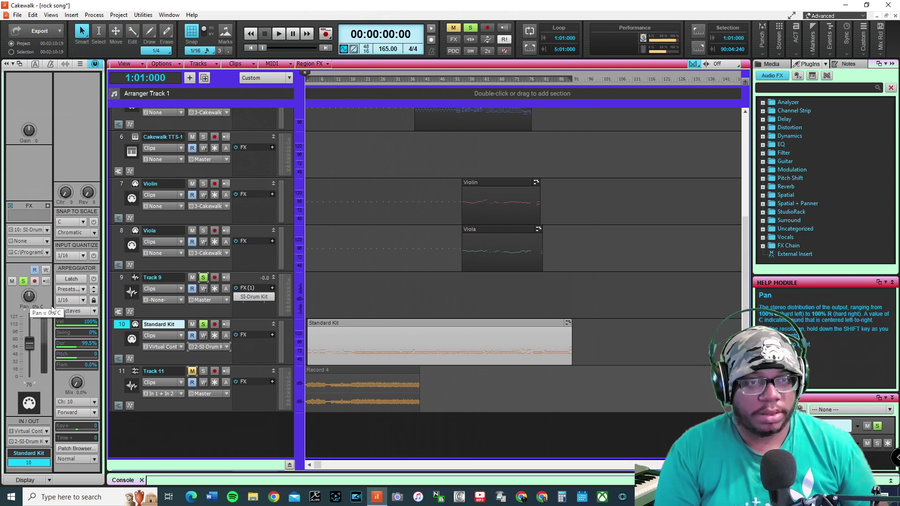
mouse_move(32, 346)
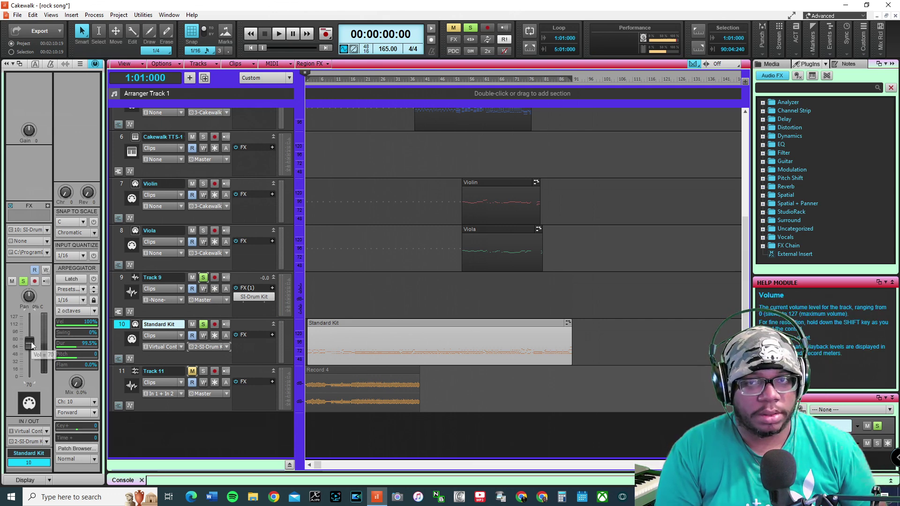
left_click_drag(31, 346, 31, 349)
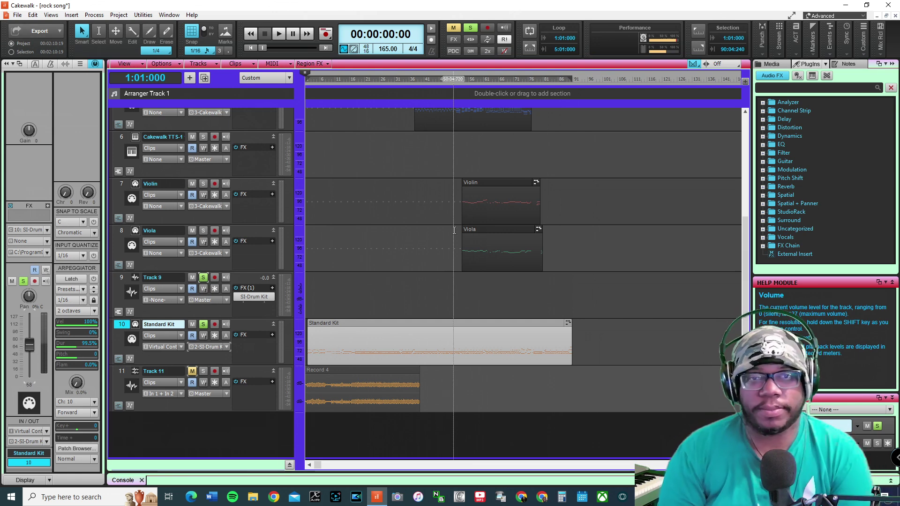
left_click(204, 278)
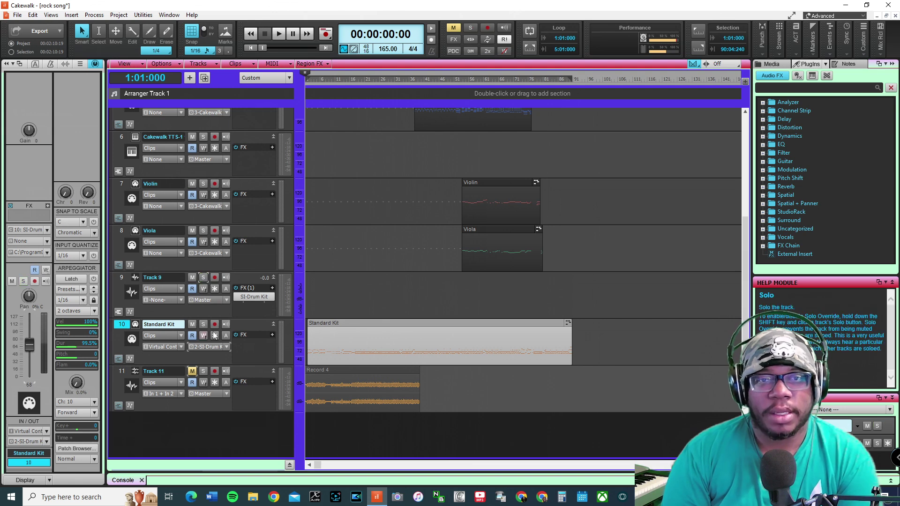
Step: Open the Cakewalk TTS-1 interface from Track 6, look over its 16 channels, and close it
scroll(165, 220, "up", 5)
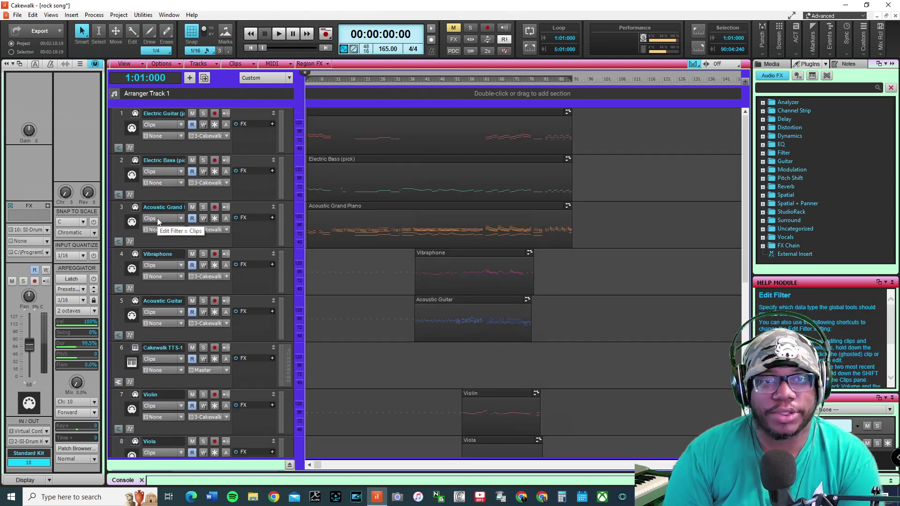
scroll(157, 220, "down", 3)
left_click(121, 273)
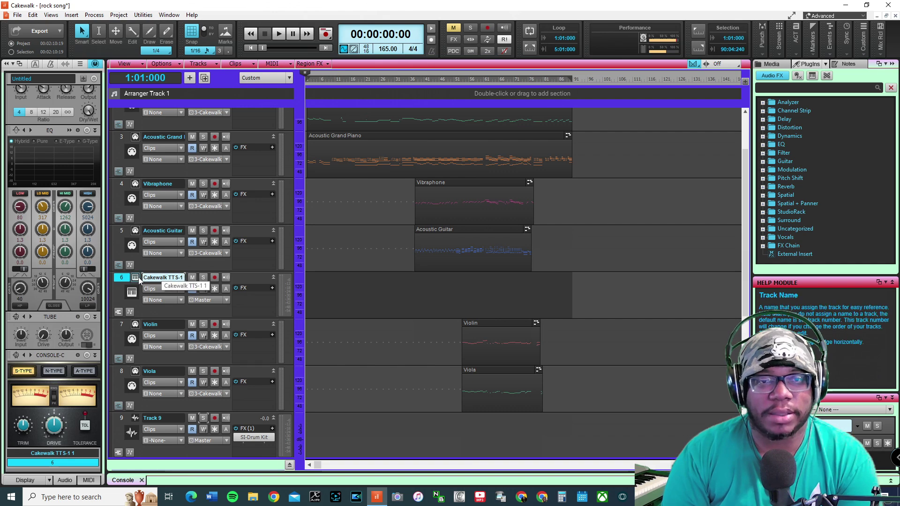
left_click(135, 278)
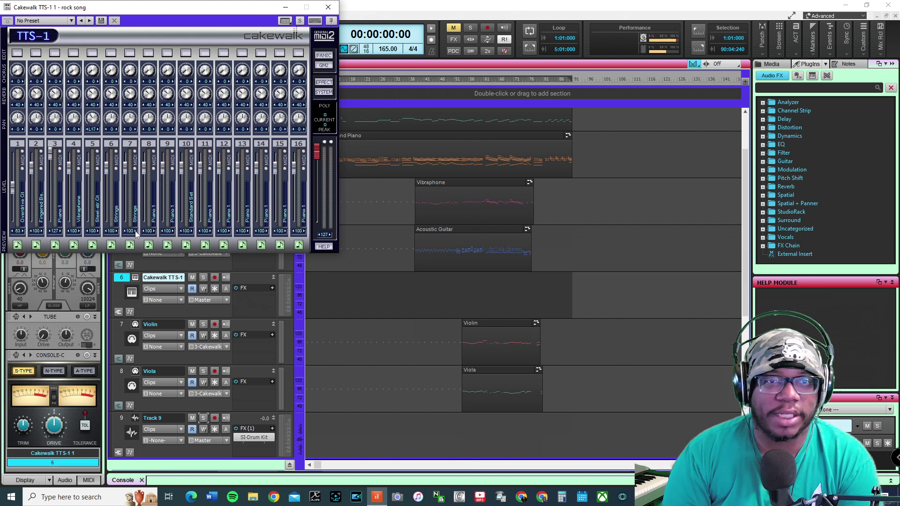
left_click(328, 7)
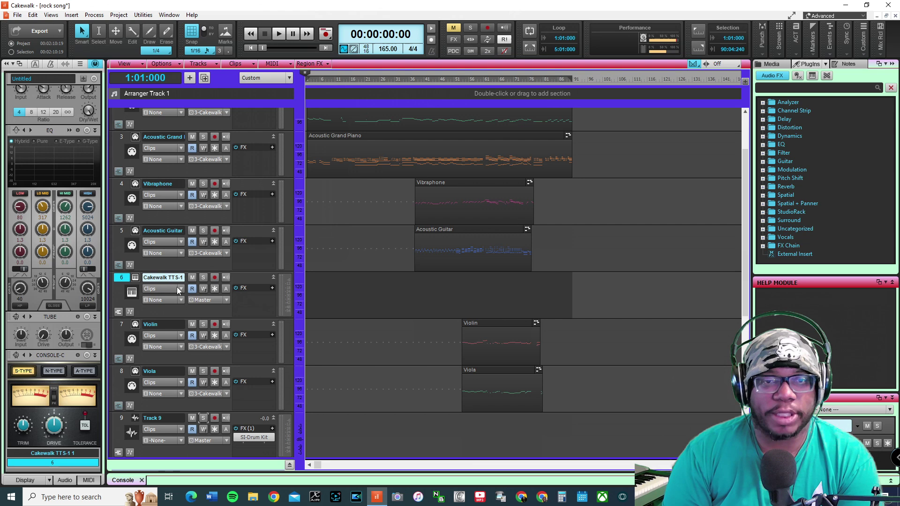
Step: Select the Electric Guitar track and check its available MIDI outputs
scroll(177, 287, "up", 3)
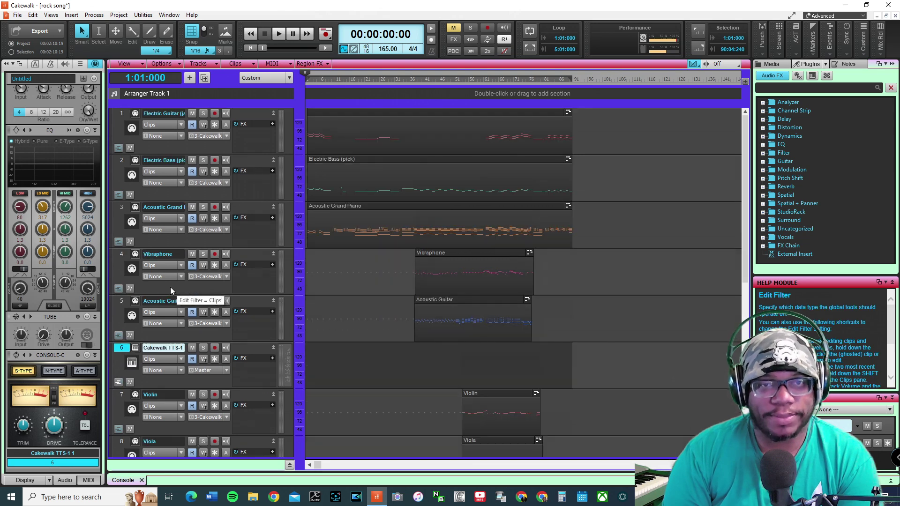
left_click(121, 113)
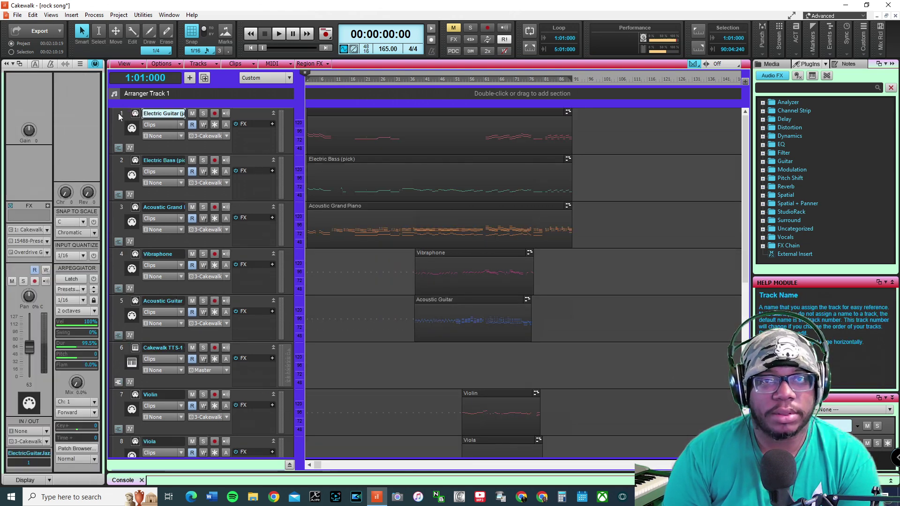
left_click(119, 114)
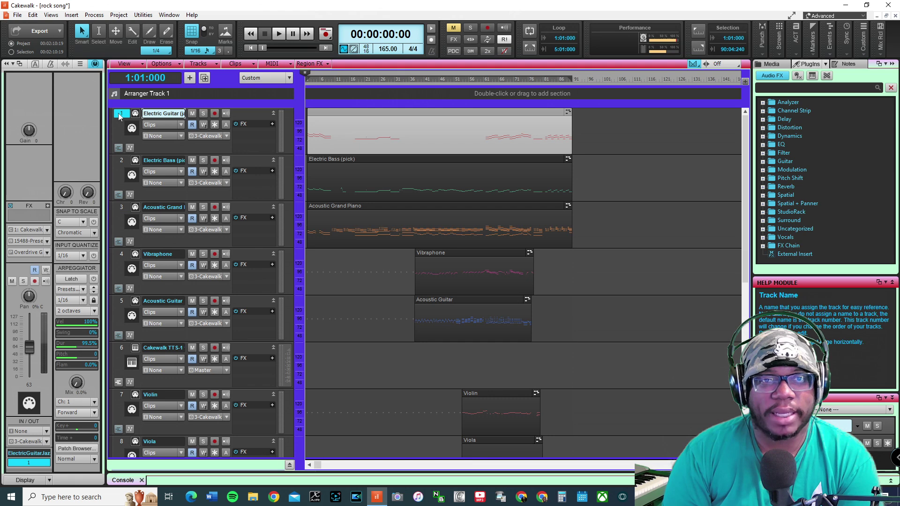
left_click(215, 136)
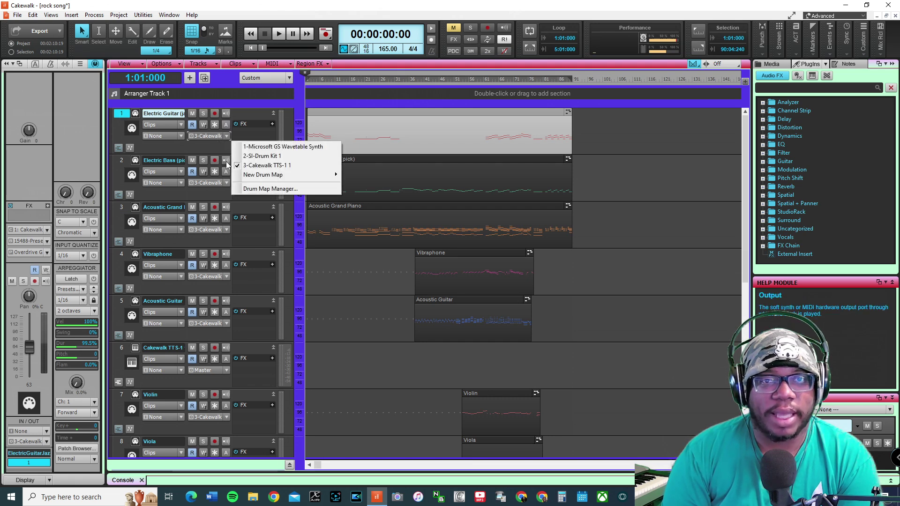
left_click(119, 125)
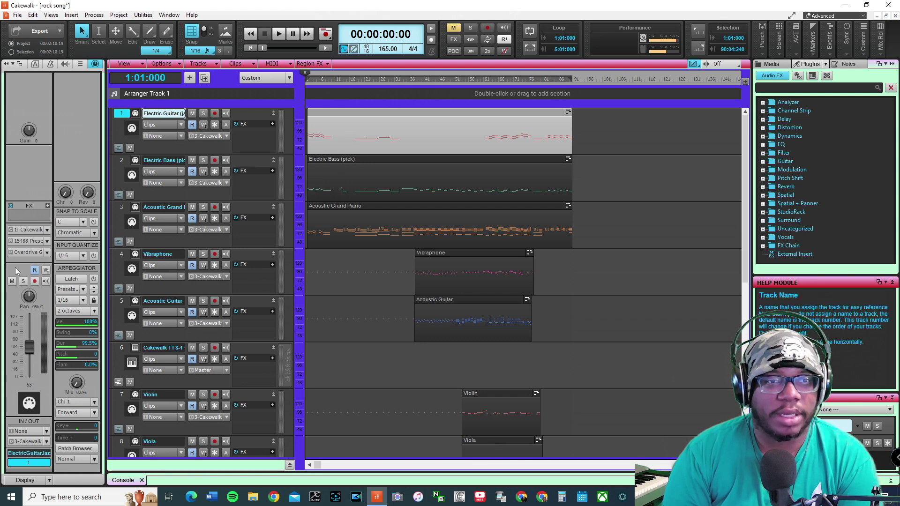
Step: Check the MIDI channel and bank options for the Electric Guitar track
left_click(28, 229)
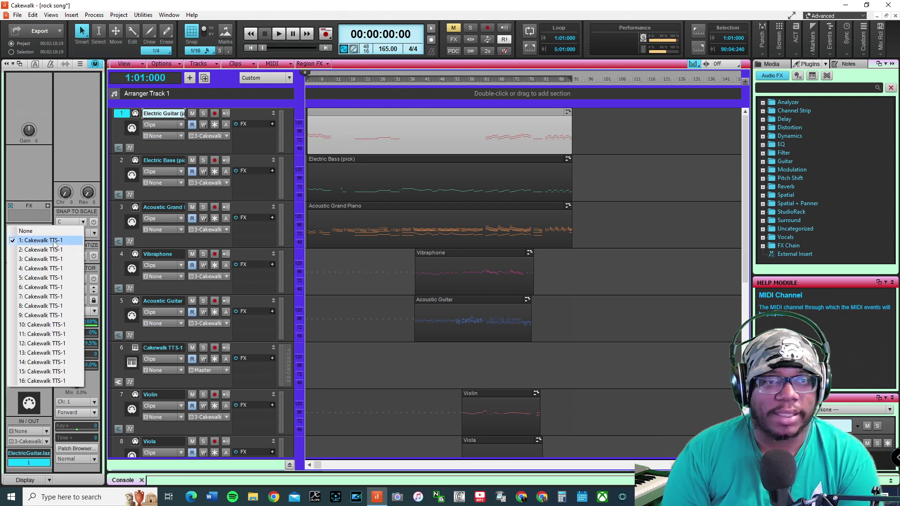
left_click(21, 235)
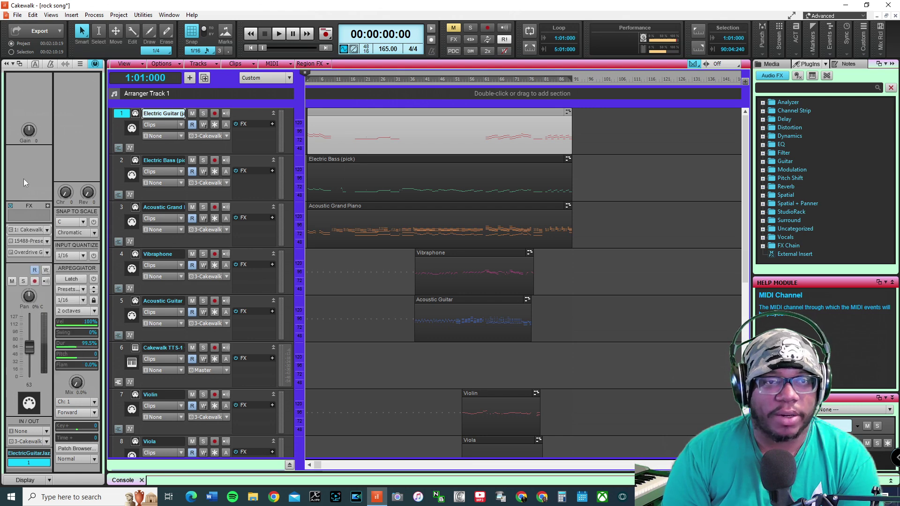
left_click(48, 242)
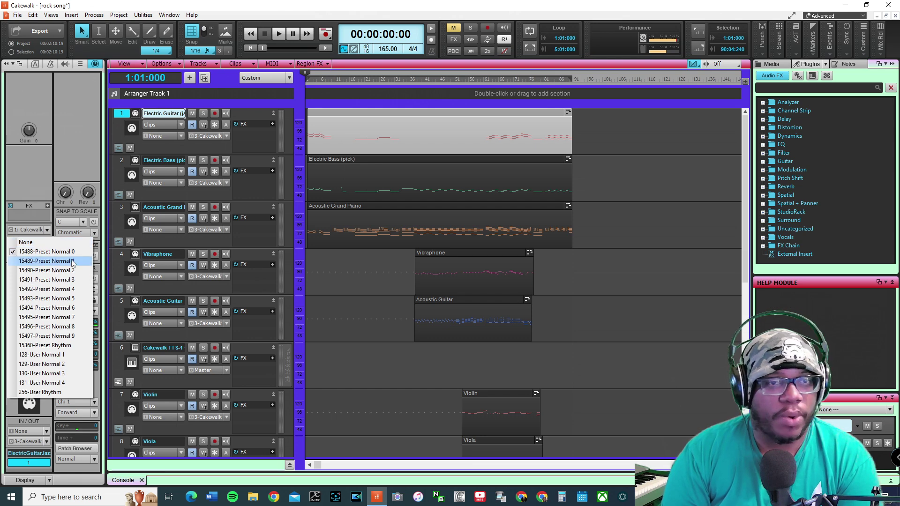
left_click(32, 167)
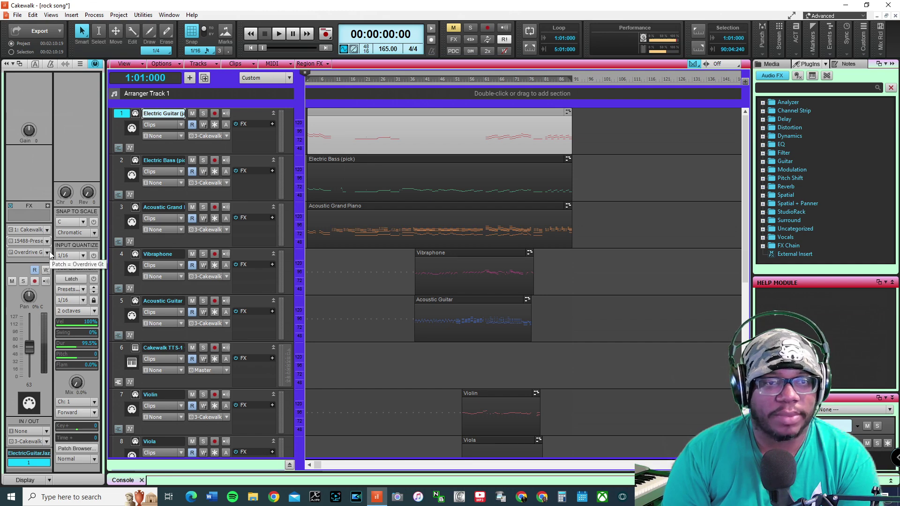
Step: Check the Electric Guitar track's patch list and the channel and patch settings of the Electric Bass, Acoustic Grand Piano and Vibraphone tracks
left_click(48, 252)
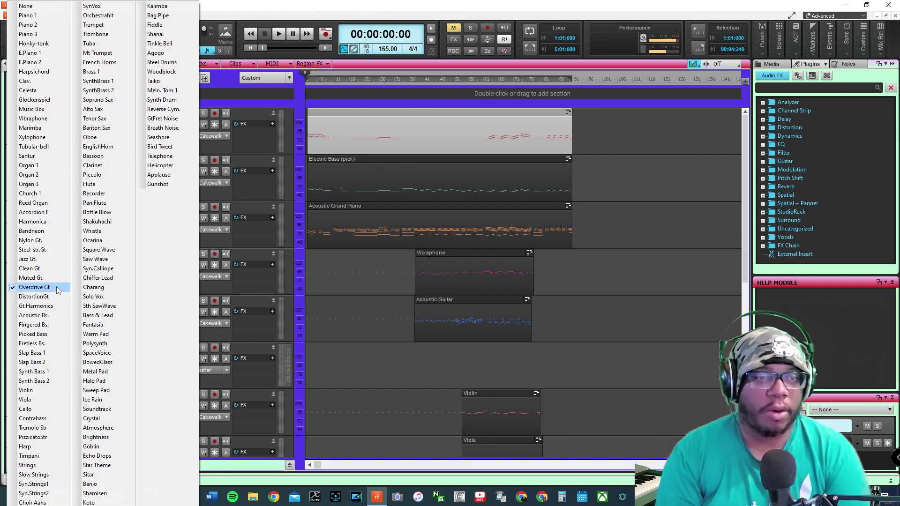
left_click(246, 179)
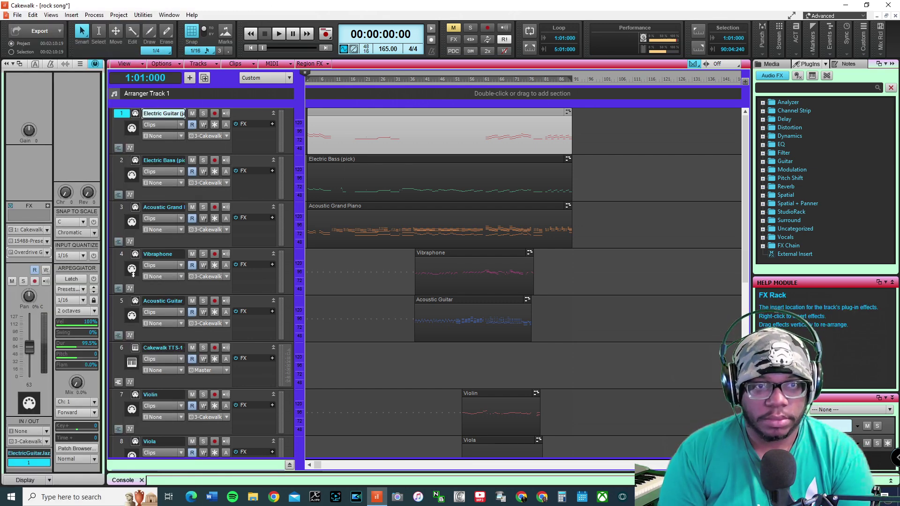
left_click(119, 160)
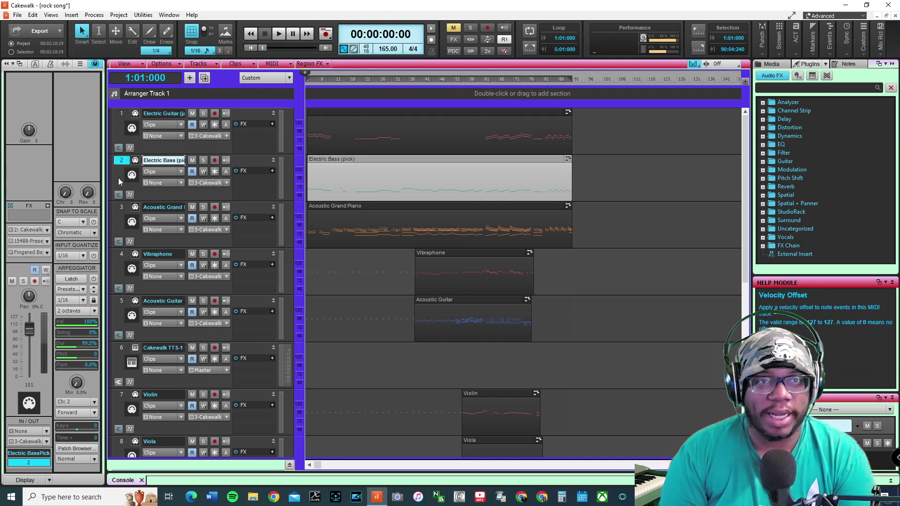
left_click(121, 207)
left_click(123, 255)
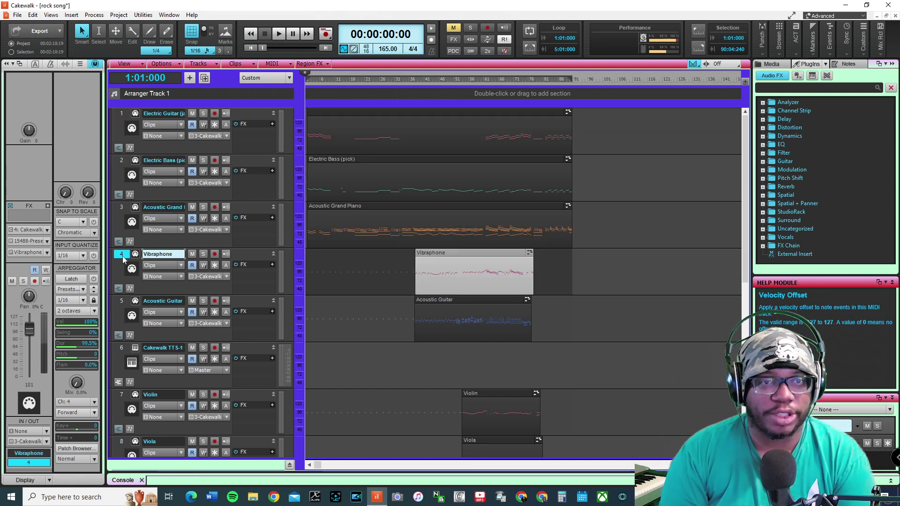
Step: Move the Cakewalk TTS-1 track below the Viola track
scroll(117, 310, "down", 3)
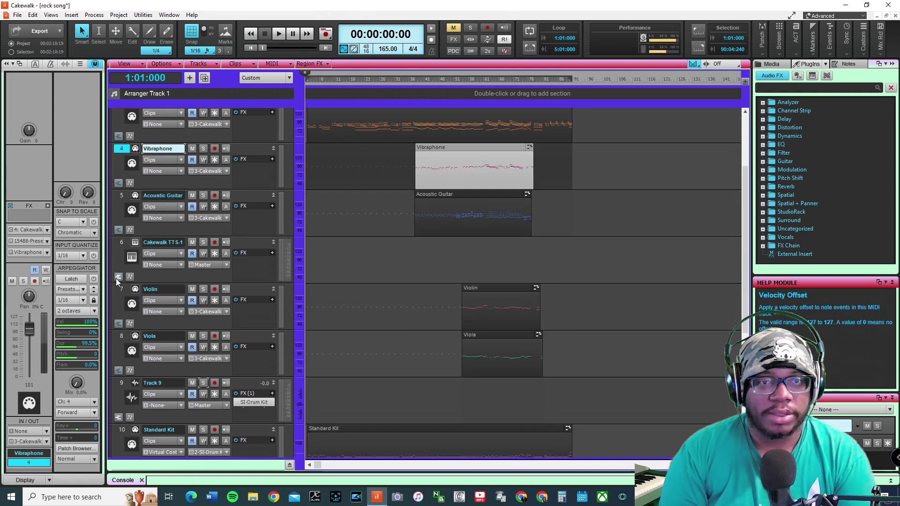
left_click(119, 240)
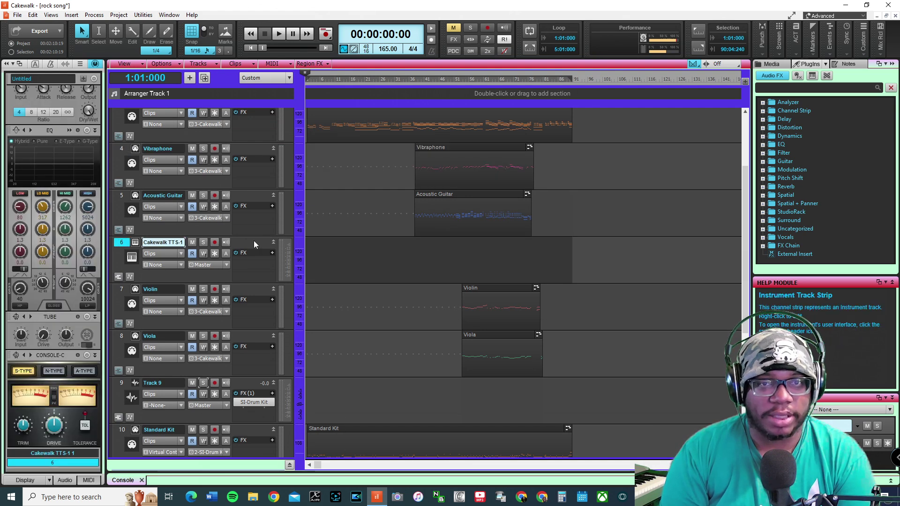
left_click_drag(239, 243, 246, 385)
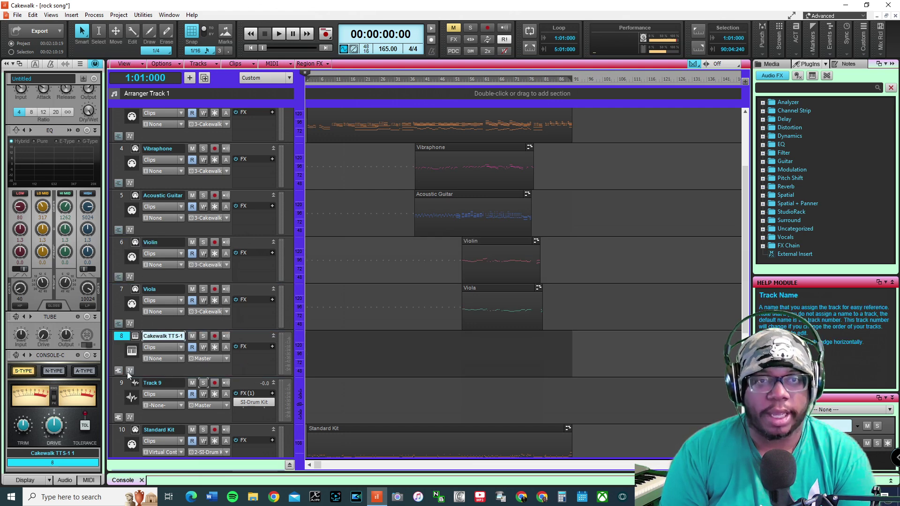
Step: Check the MIDI channel and patch settings of the Violin and Viola tracks
left_click(126, 298)
left_click(129, 256)
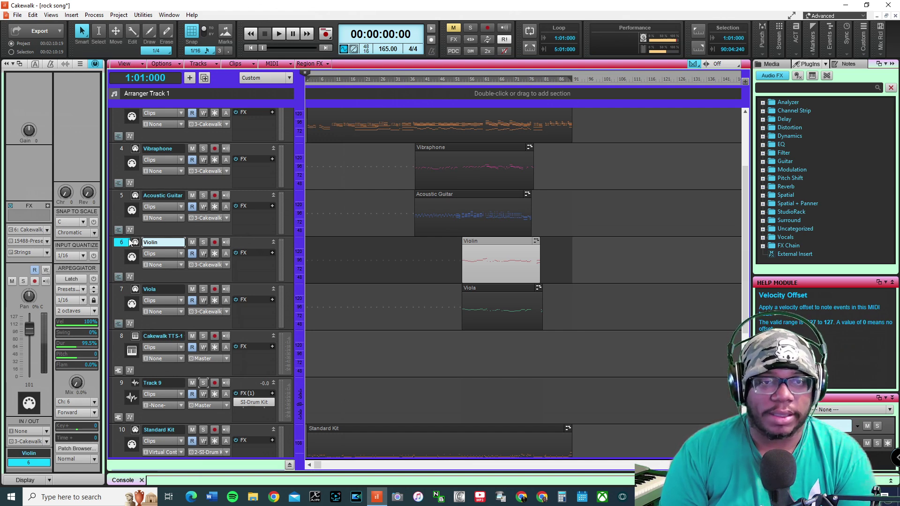
left_click(128, 295)
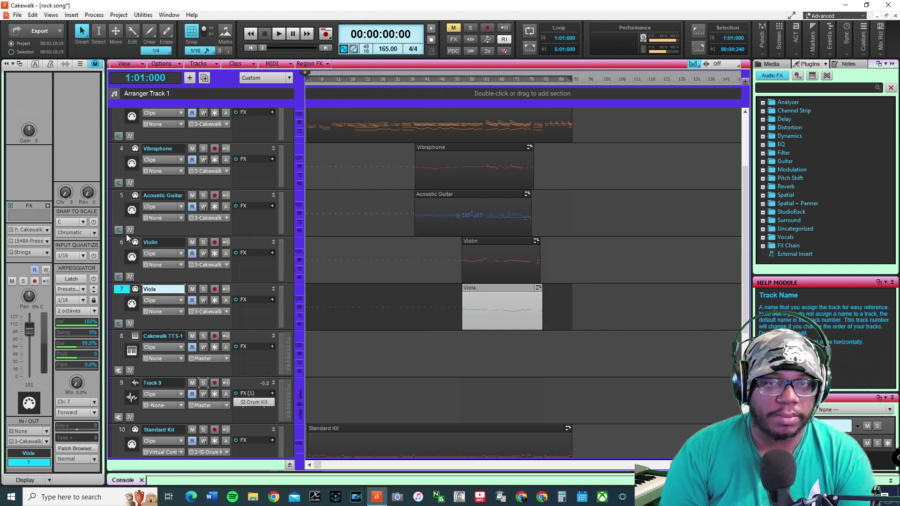
scroll(221, 235, "up", 3)
scroll(210, 246, "down", 6)
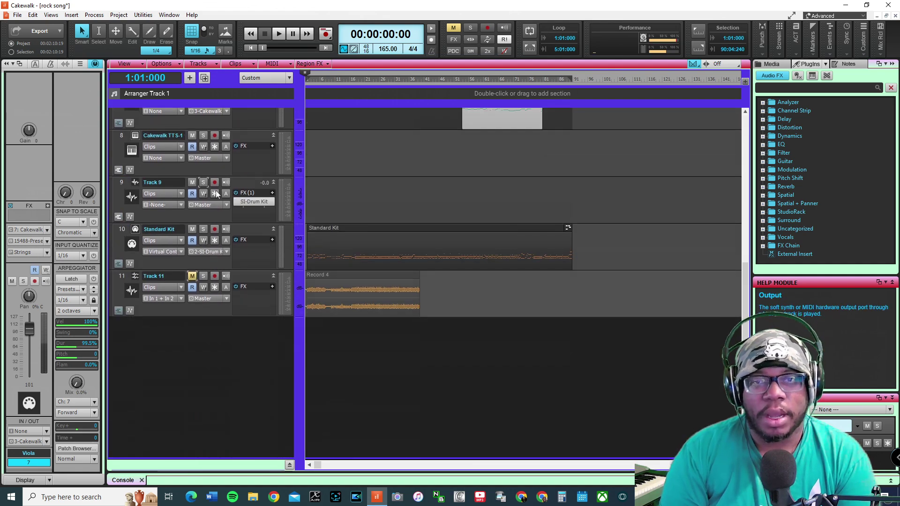
Step: Duplicate the Standard Kit track with 3 repetitions starting at track 11, including its events, properties and effects
left_click(162, 230)
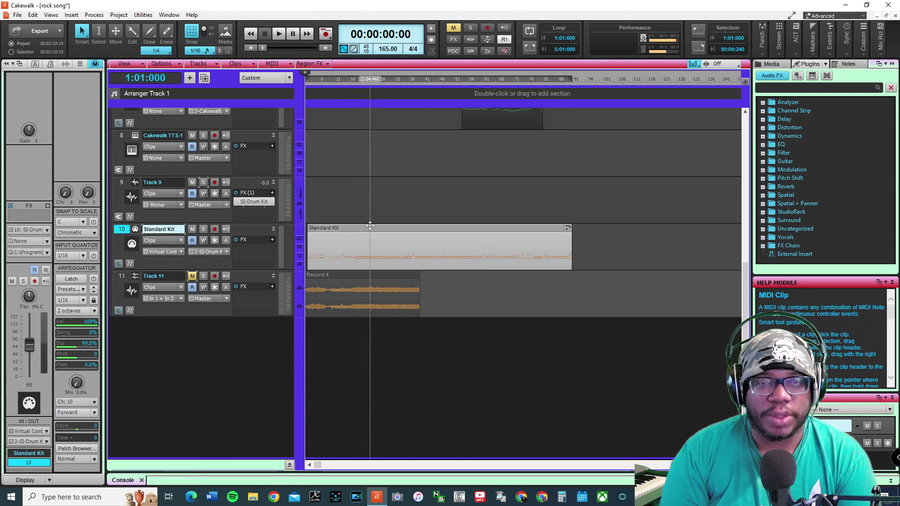
right_click(122, 229)
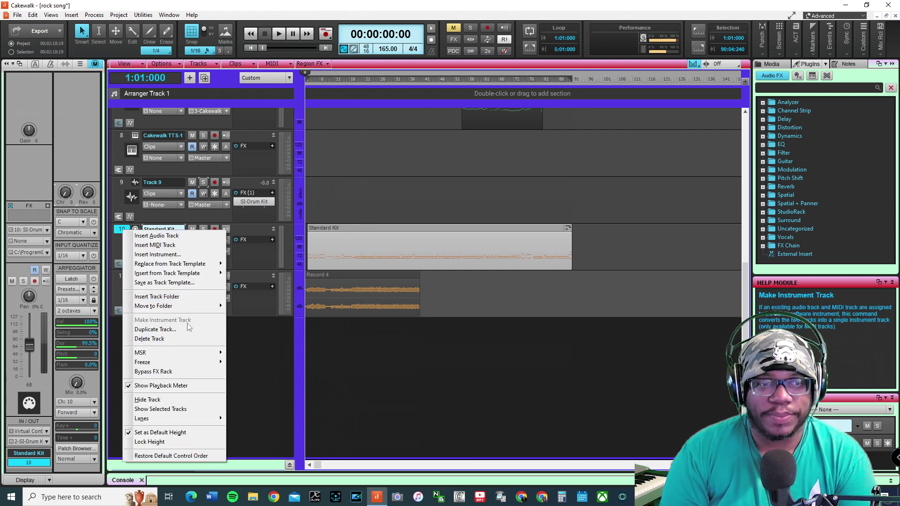
left_click(154, 329)
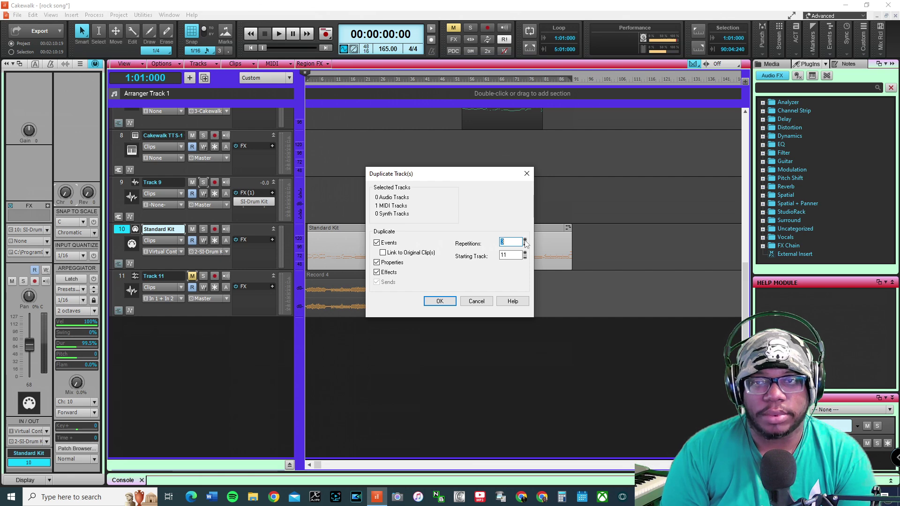
left_click(439, 301)
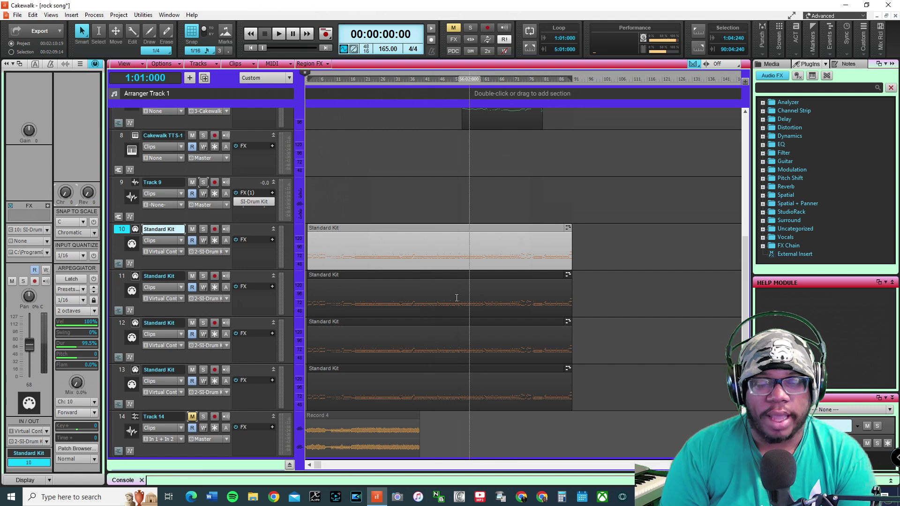
Step: Open the track 10 Standard Kit clip in the Piano Roll view and maximize the window
left_click(605, 253)
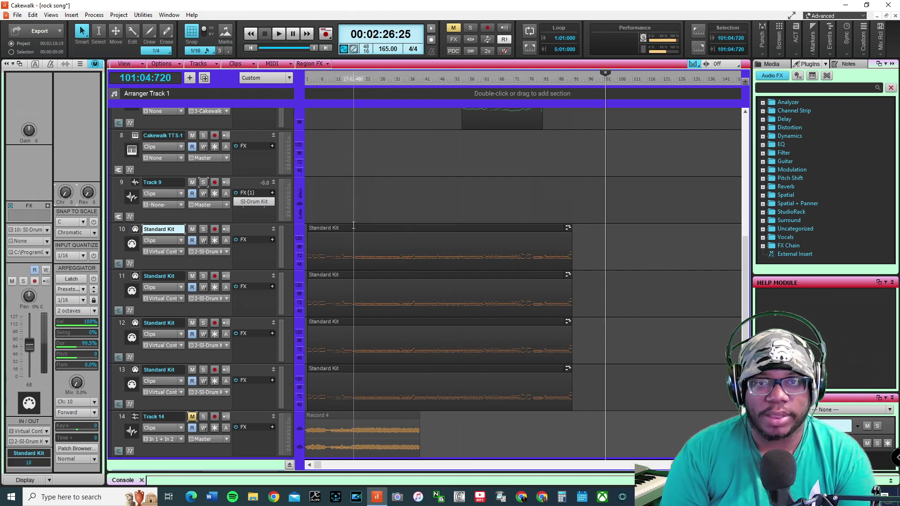
left_click(380, 235)
double_click(380, 236)
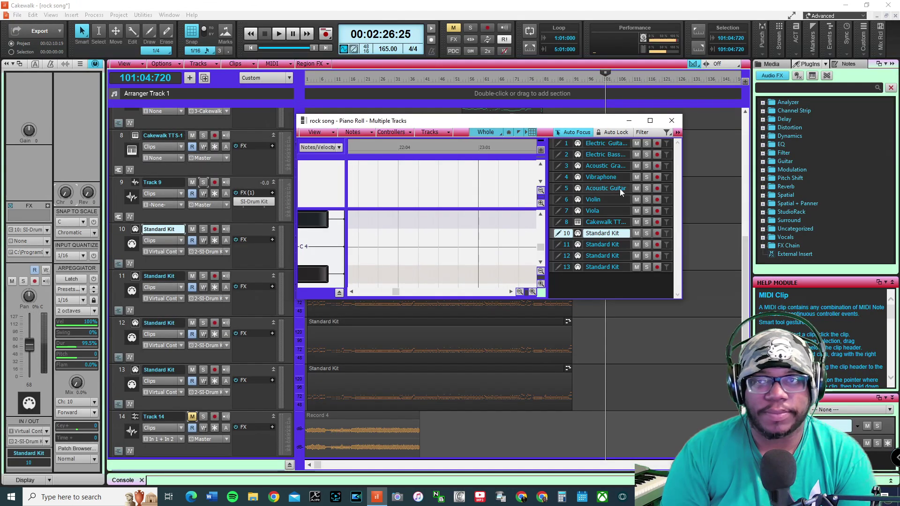
left_click(650, 120)
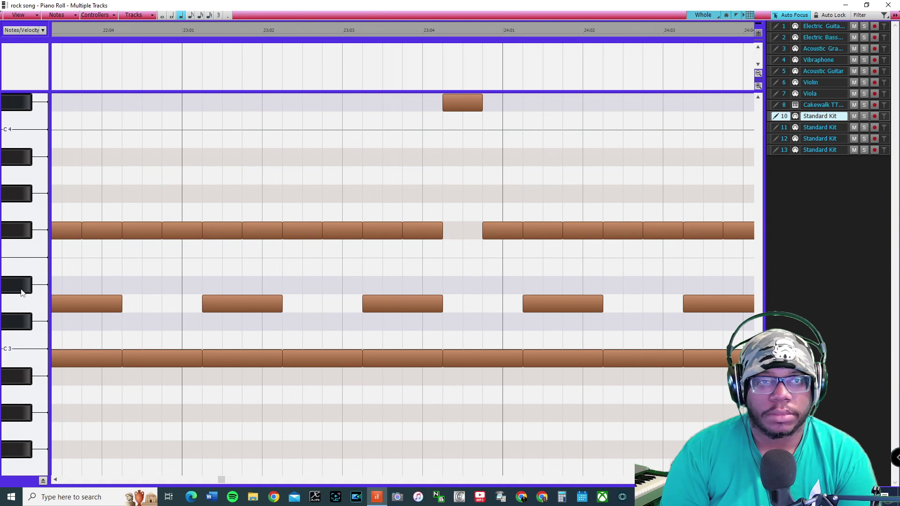
Step: Delete all D3, F#3 and C#4 notes from the track 10 Standard Kit, keeping the B2 notes
left_click(24, 365)
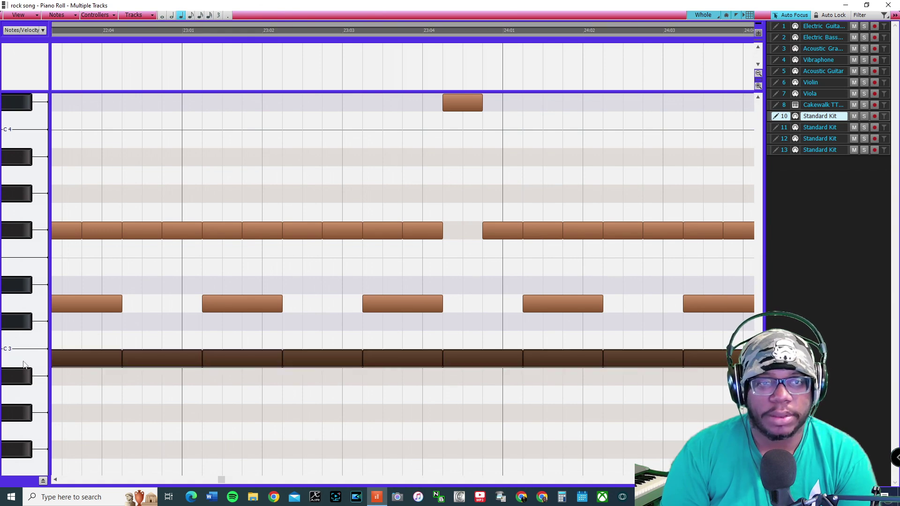
left_click(24, 330)
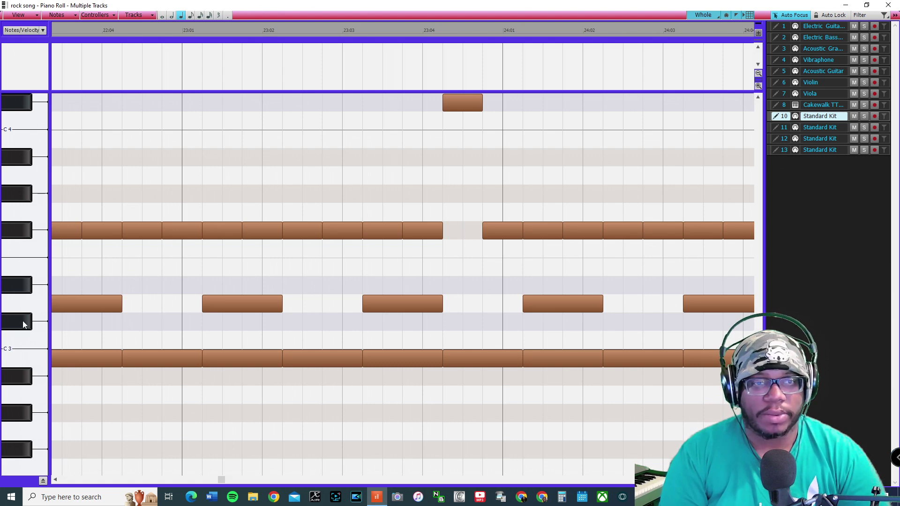
left_click(22, 310)
key("Delete")
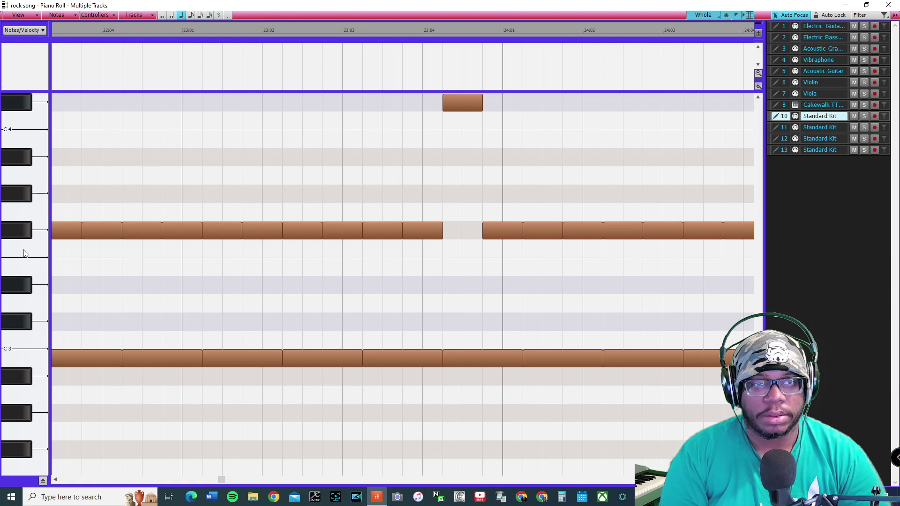
left_click(24, 234)
key("Delete")
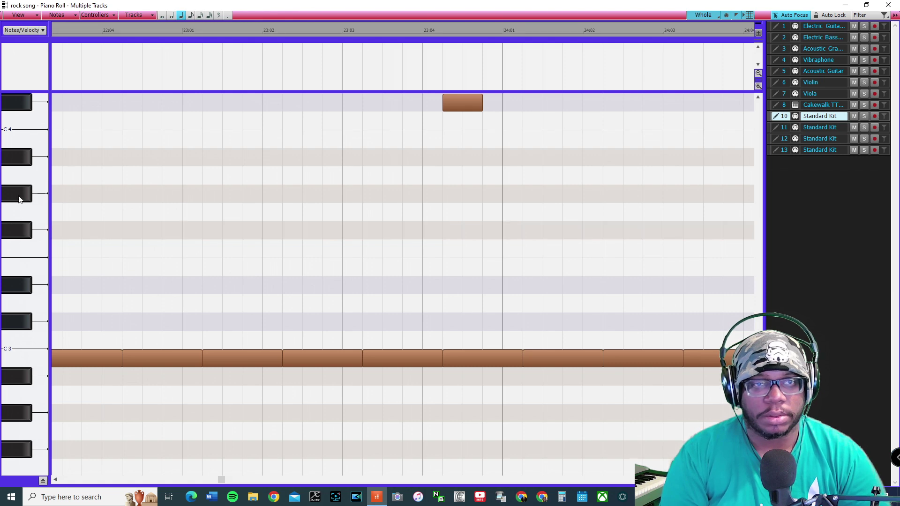
scroll(18, 169, "up", 1)
left_click(14, 121)
key("Delete")
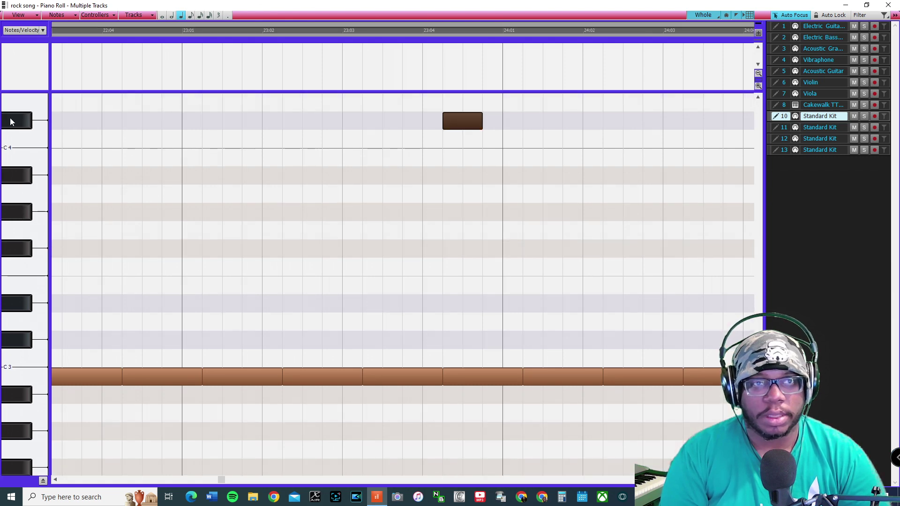
Step: Delete all B3 notes from the track 10 Standard Kit, found around measure 33
scroll(16, 192, "up", 1)
scroll(16, 202, "up", 5)
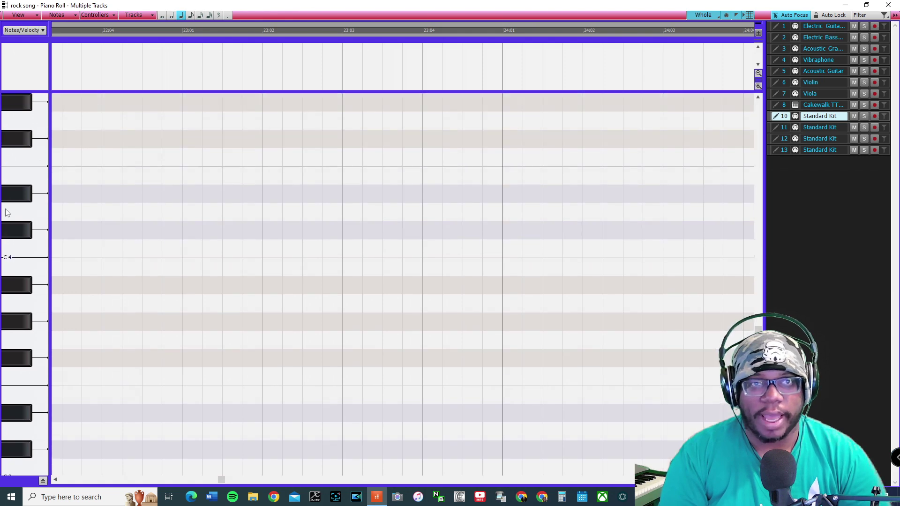
left_click_drag(221, 479, 294, 478)
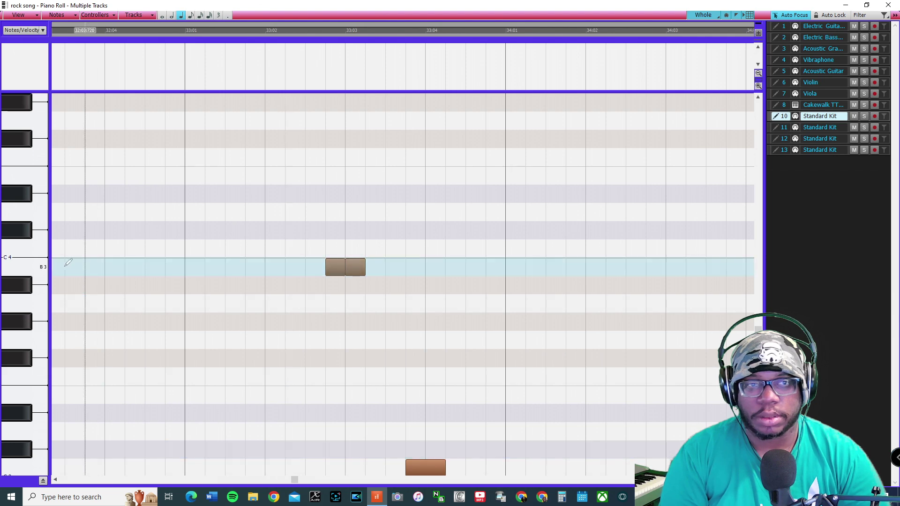
left_click(39, 281)
key("Delete")
Step: Move the C3 note near the end of measure 33 down to B2
scroll(45, 391, "down", 5)
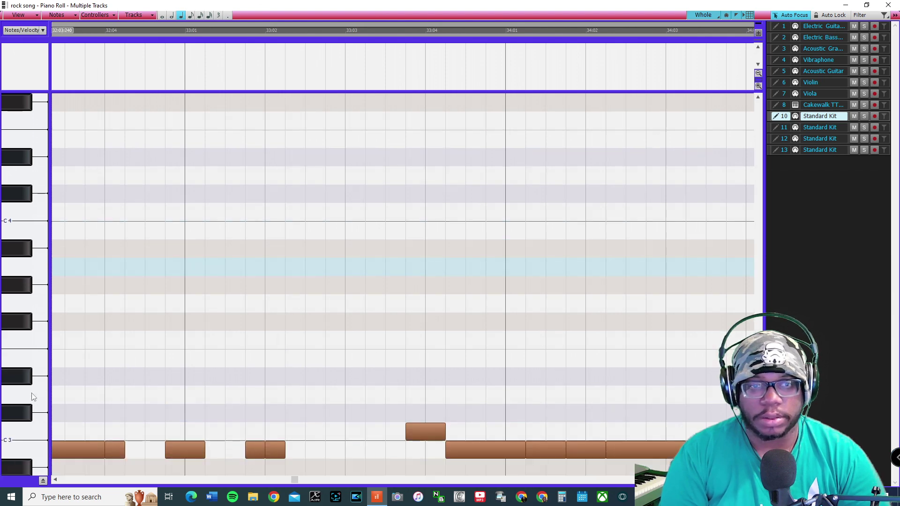
left_click(32, 378)
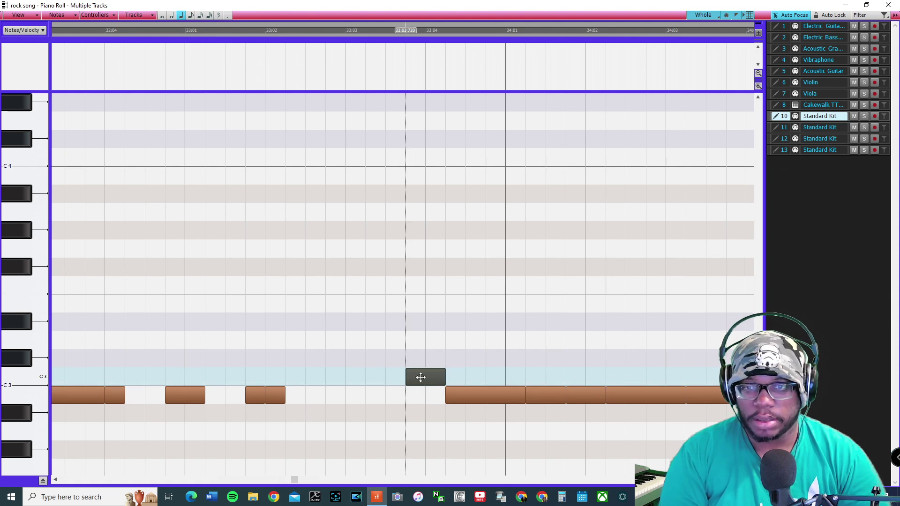
left_click_drag(421, 377, 420, 395)
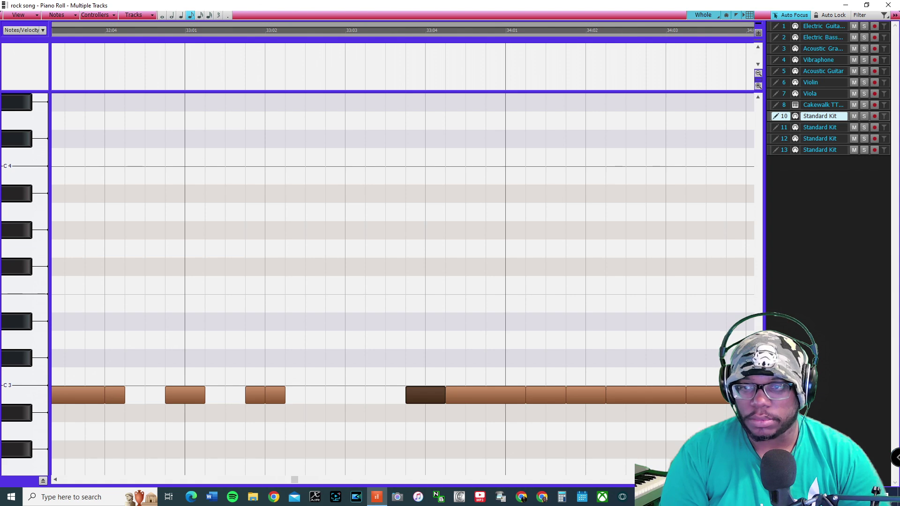
Step: Remove all A3 and G3 notes from the track 10 Standard Kit, found around measure 37
scroll(100, 215, "down", 5)
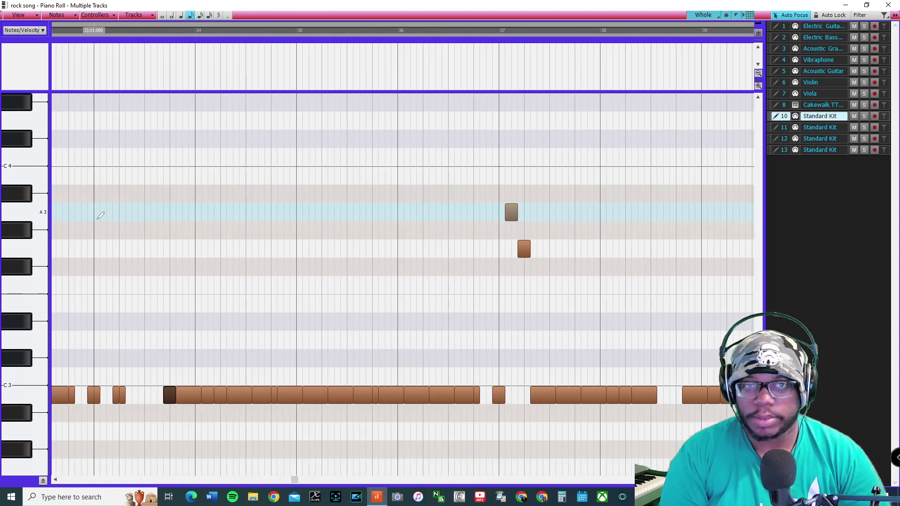
left_click(33, 218)
left_click(31, 250)
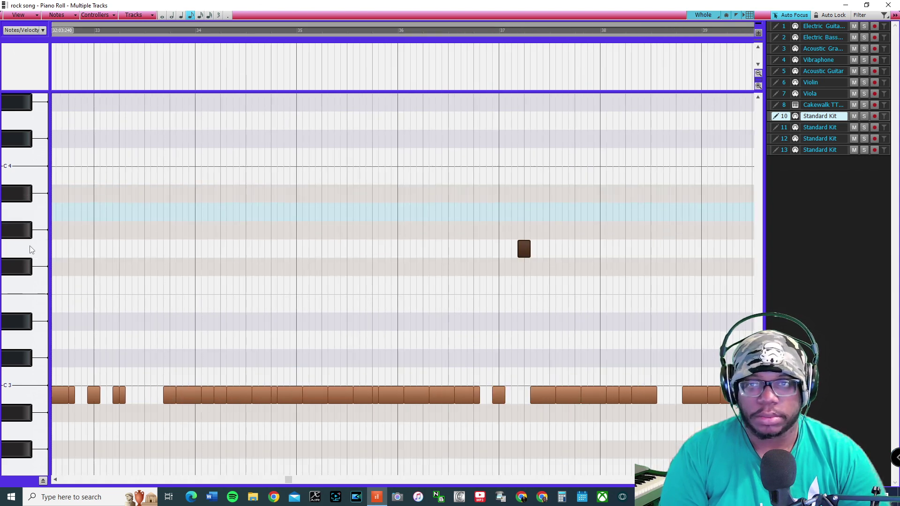
Step: Remove all E4, C4 and Bb3 notes from the track 10 Standard Kit, found between measures 45 and 55
scroll(31, 250, "up", 5)
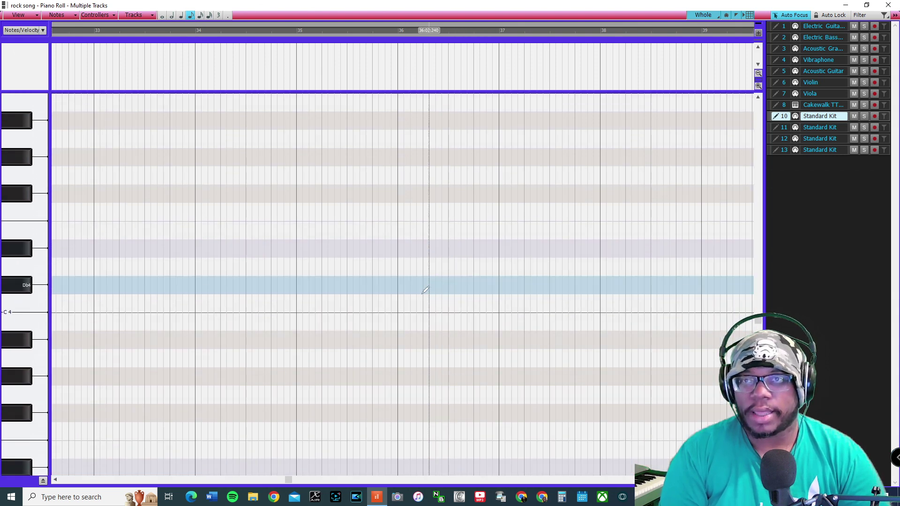
left_click(737, 479)
left_click(738, 480)
left_click(738, 479)
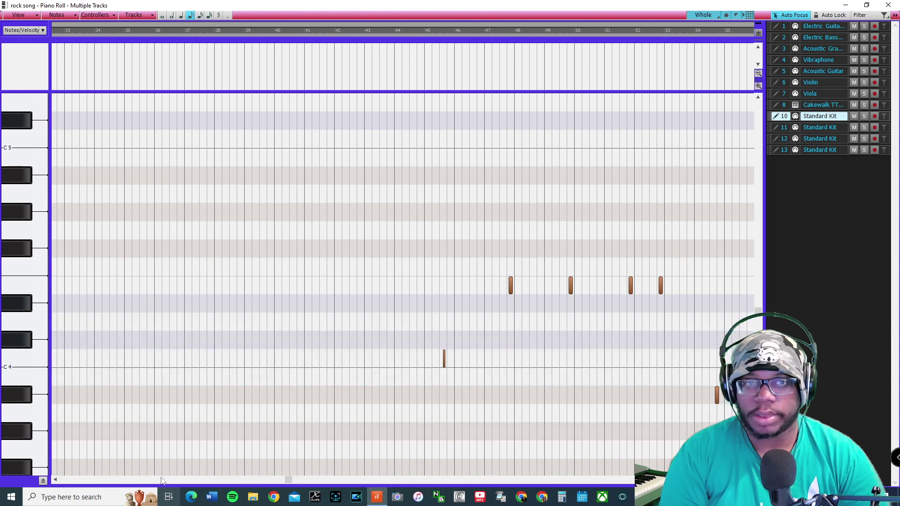
left_click(39, 294)
key("Delete")
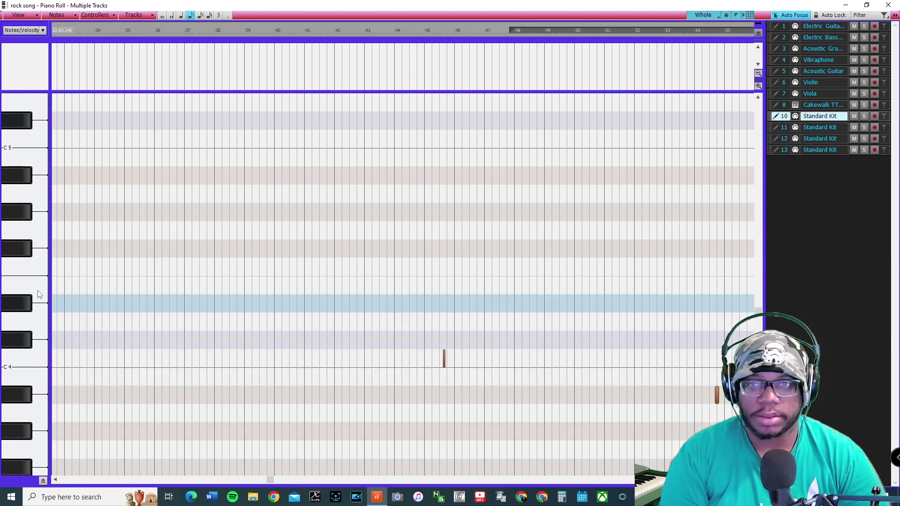
left_click(30, 357)
left_click(26, 394)
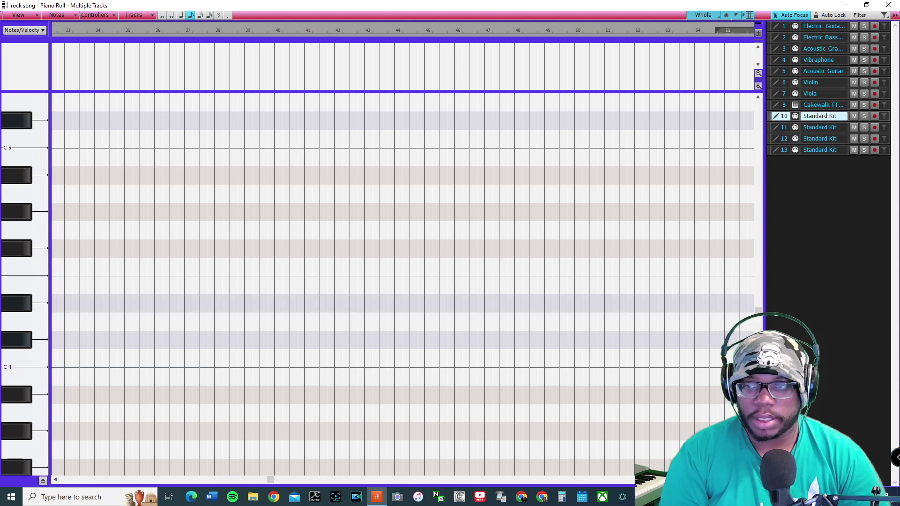
Step: Review the remaining B2 notes of the track 10 Standard Kit and close the Piano Roll view
scroll(26, 396, "down", 5)
scroll(679, 397, "down", 1)
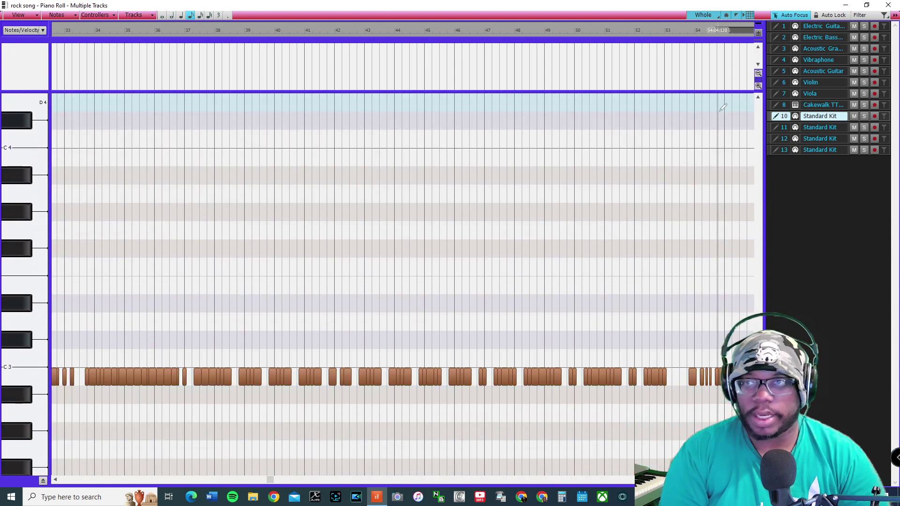
left_click(896, 8)
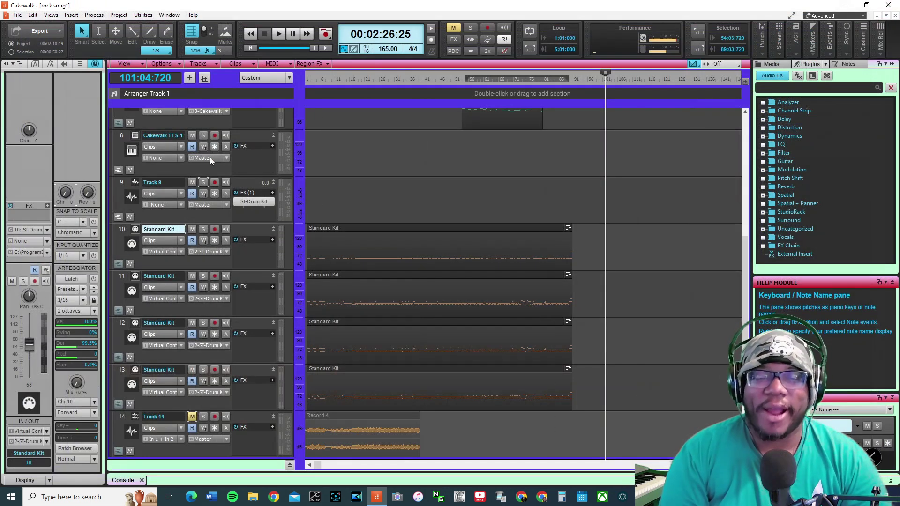
Step: Solo the track 10 Standard Kit and rename it Bass Drum
left_click(203, 229)
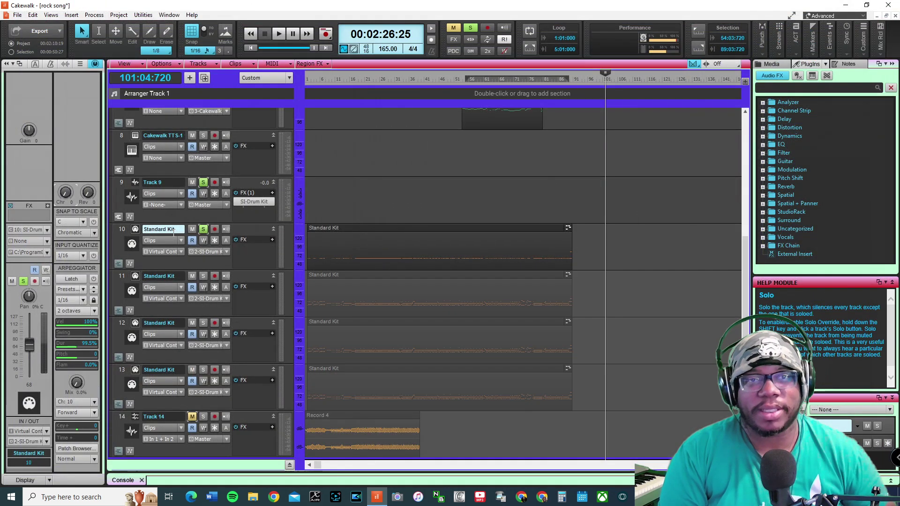
double_click(182, 229)
type("B")
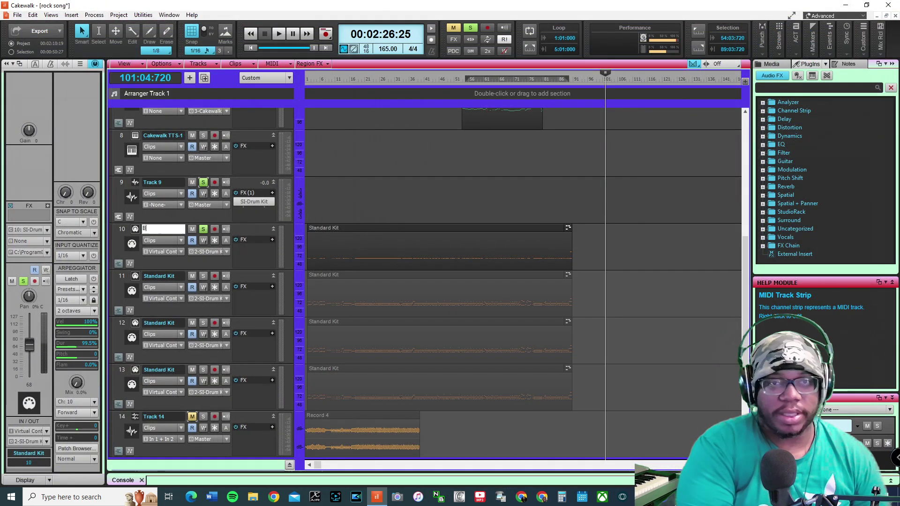
type("ass Drum")
key("Return")
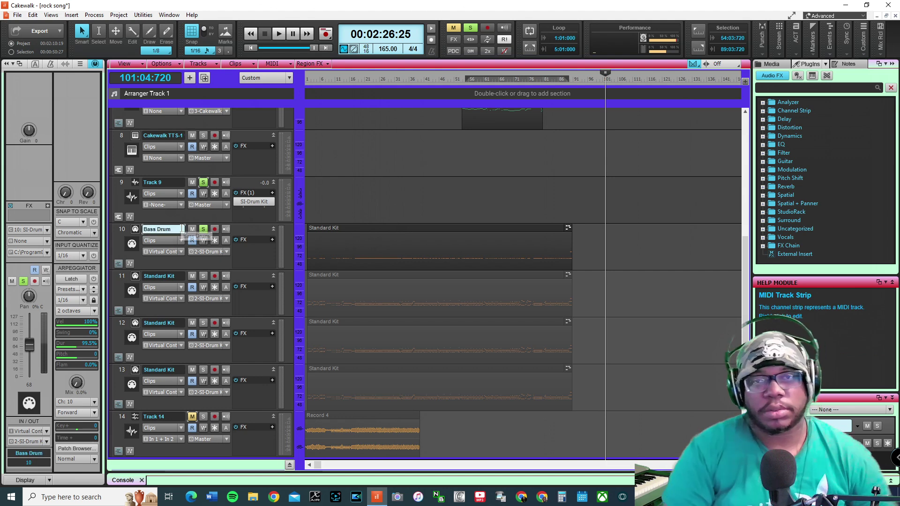
Step: Play the soloed drum tracks from measure 13, switch off the Bass Drum solo, and clear all solos
left_click(341, 83)
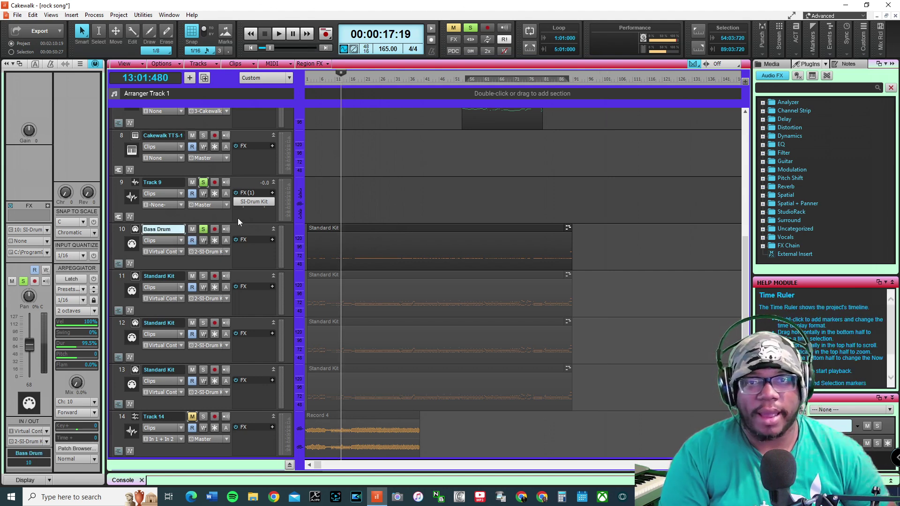
left_click(203, 183)
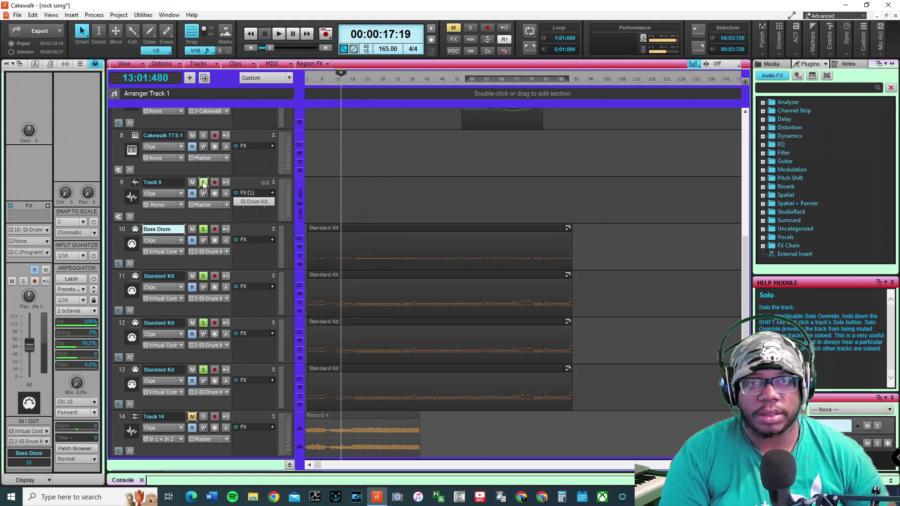
left_click(203, 182)
key("space")
left_click(204, 230)
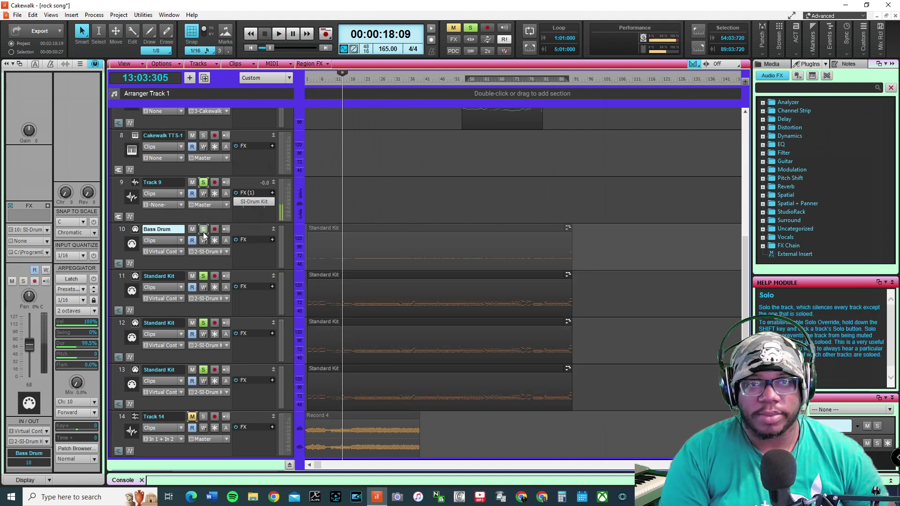
left_click(470, 27)
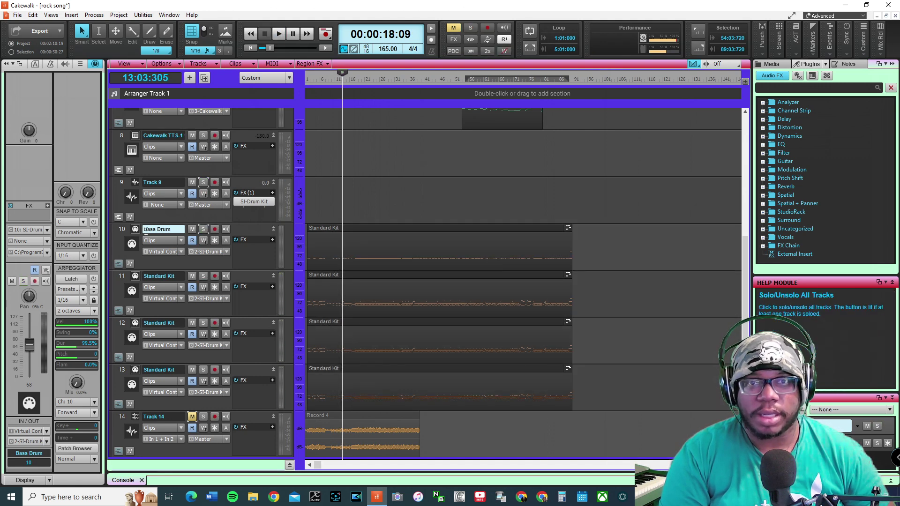
Step: Listen to the soloed Bass Drum track from measures 13, 44 and 66, then turn its solo off
left_click(203, 229)
key("space")
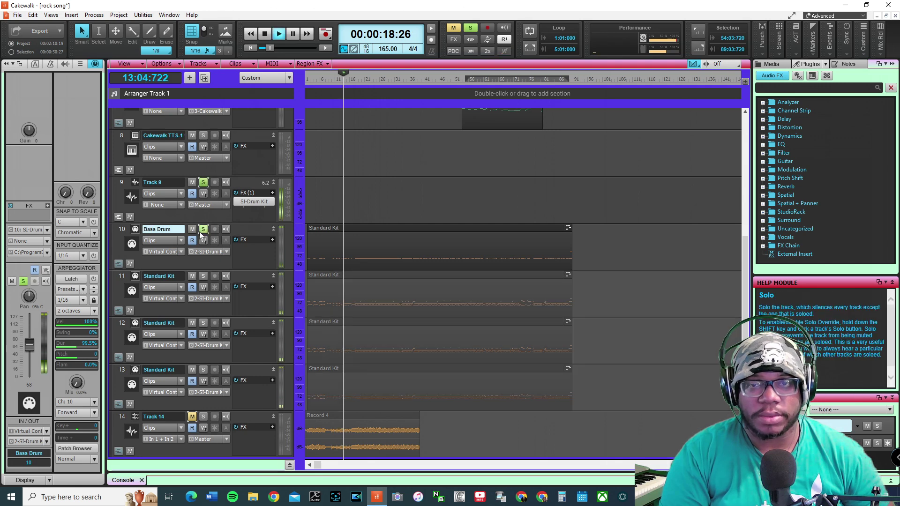
left_click(433, 80)
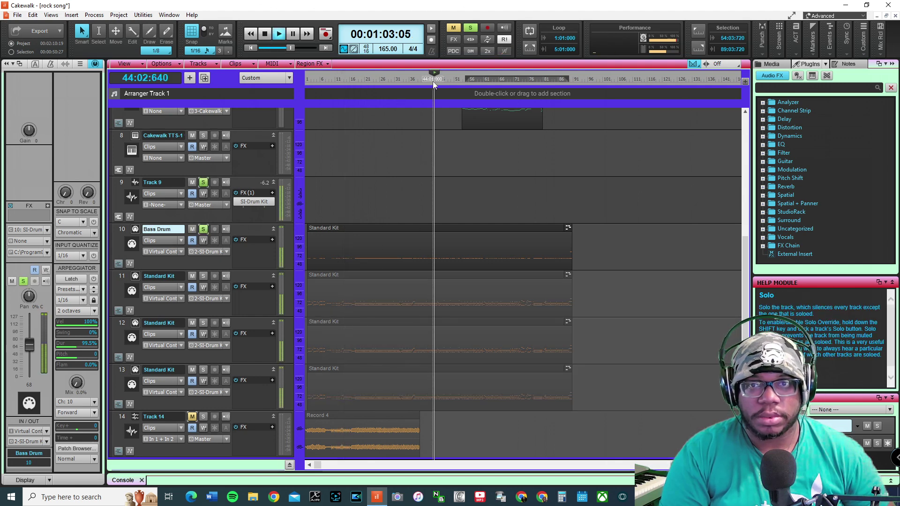
left_click(499, 82)
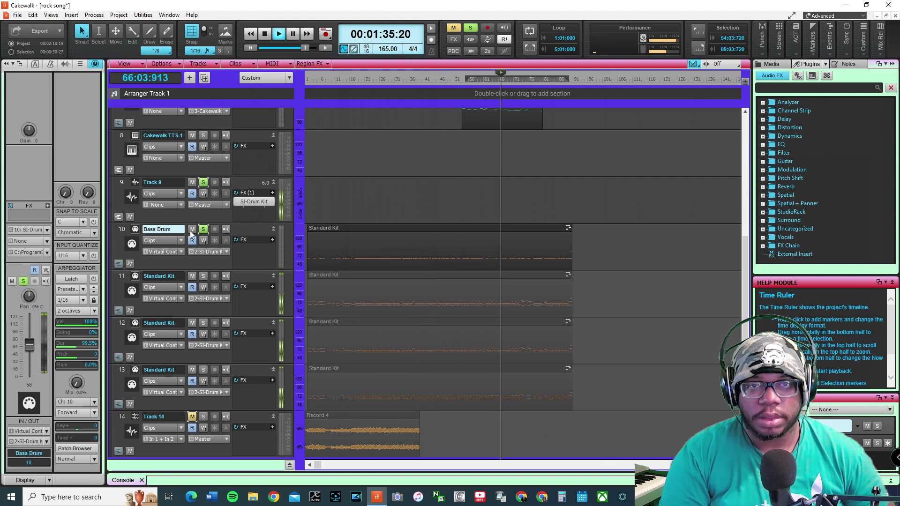
left_click(203, 183)
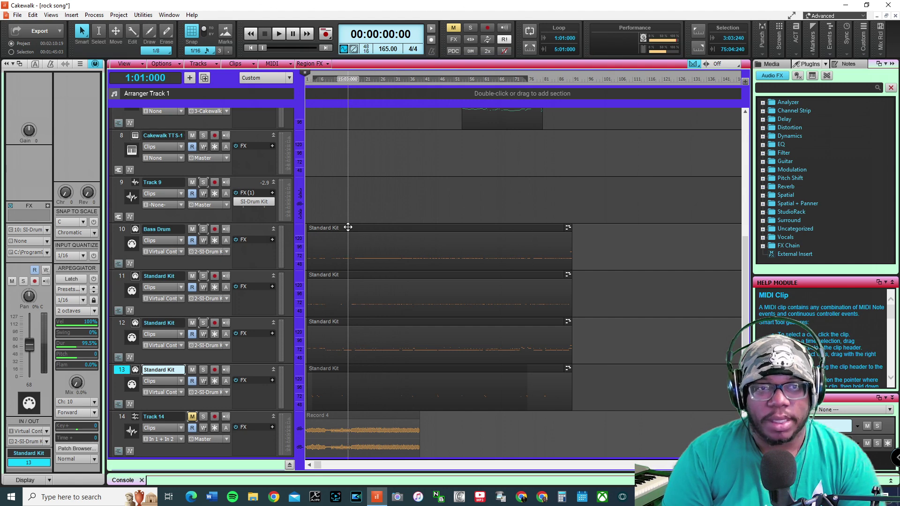
Step: Raise the Bass Drum track's volume to 101 and compare it soloed and in the full mix during playback
left_click(117, 231)
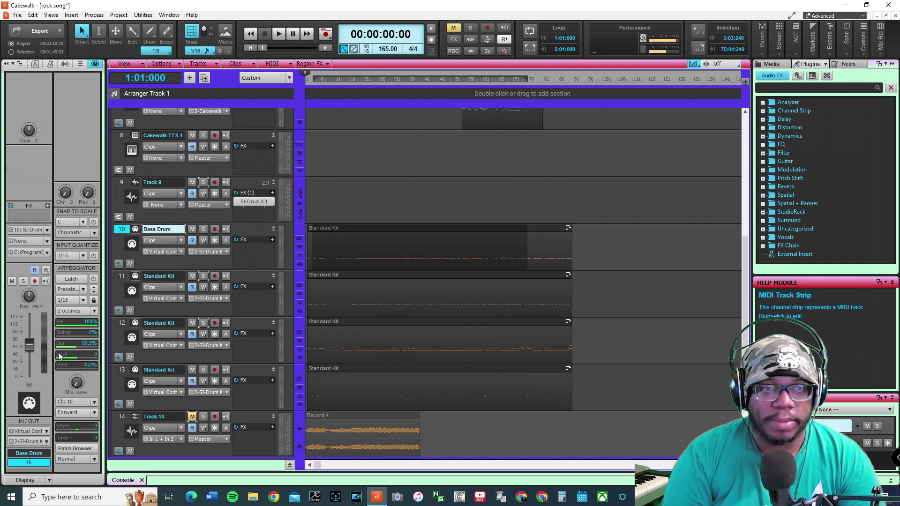
scroll(30, 346, "up", 5)
key("space")
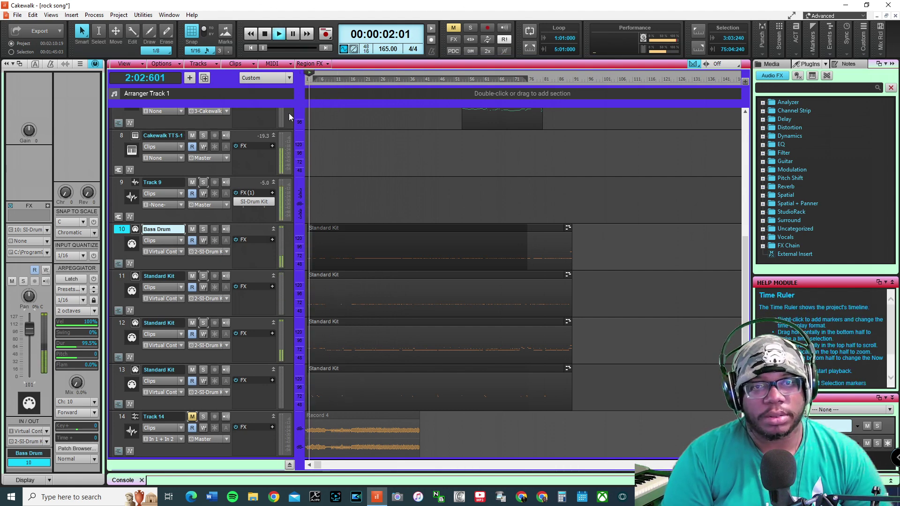
left_click(204, 229)
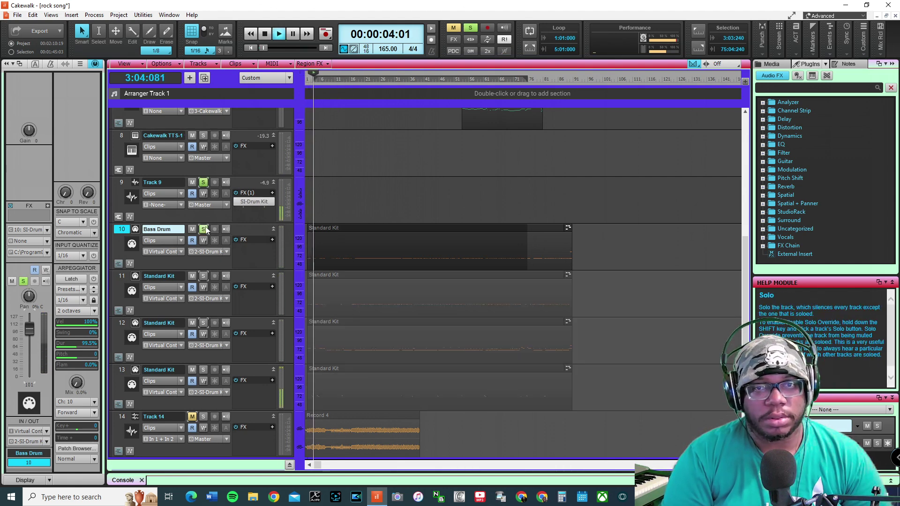
left_click(204, 228)
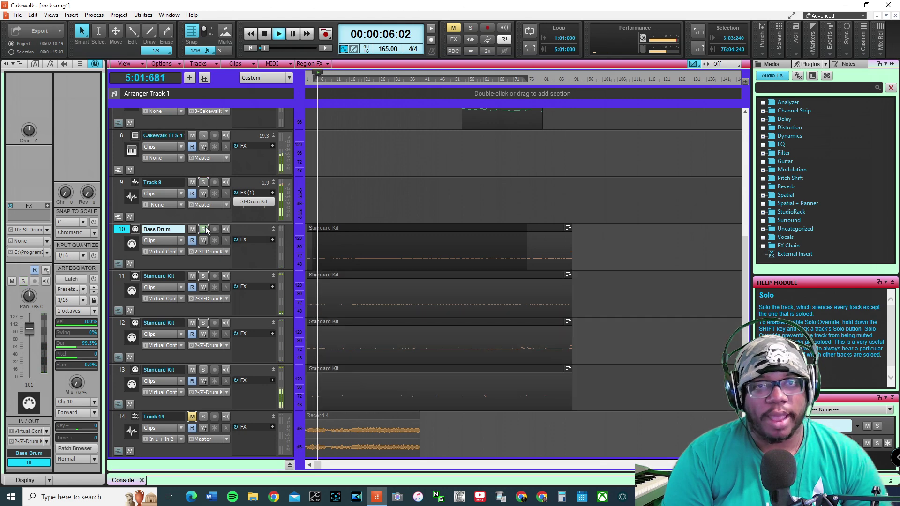
key("space")
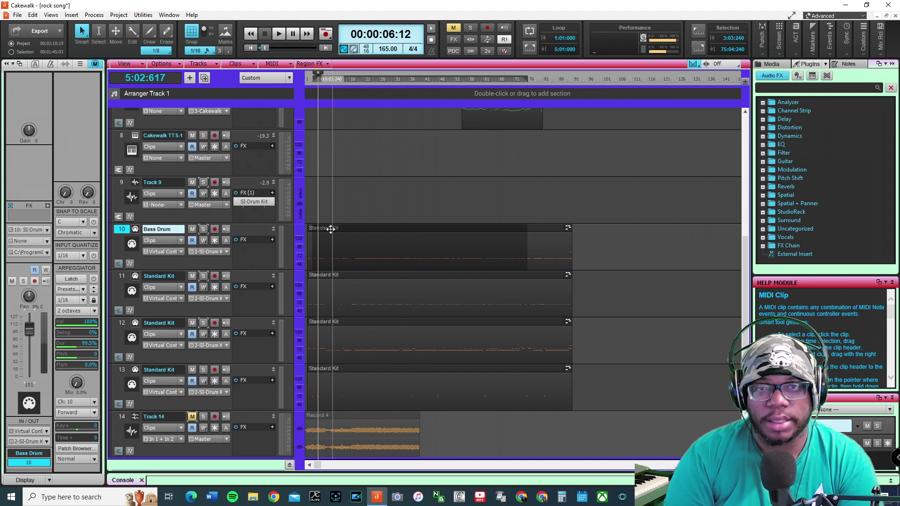
Step: Open the Velocity MIDI effect to process the Bass Drum track's clip
left_click(374, 228)
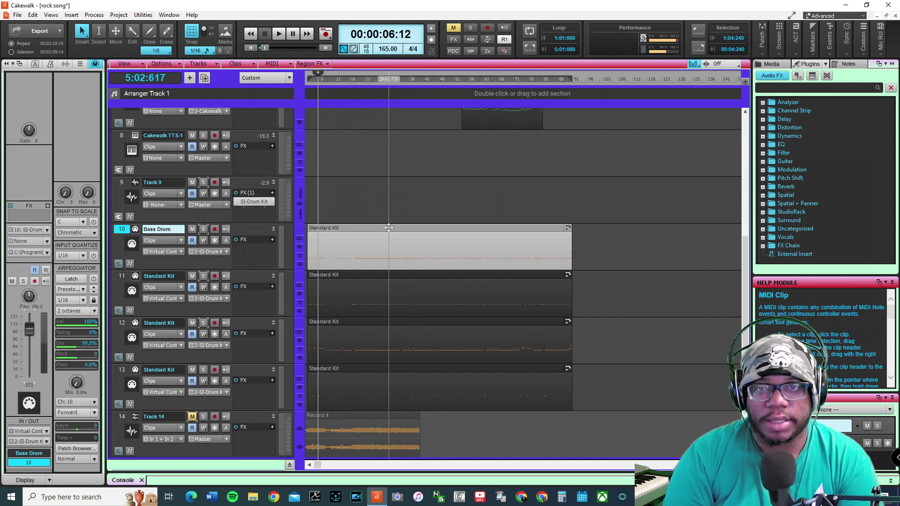
right_click(375, 228)
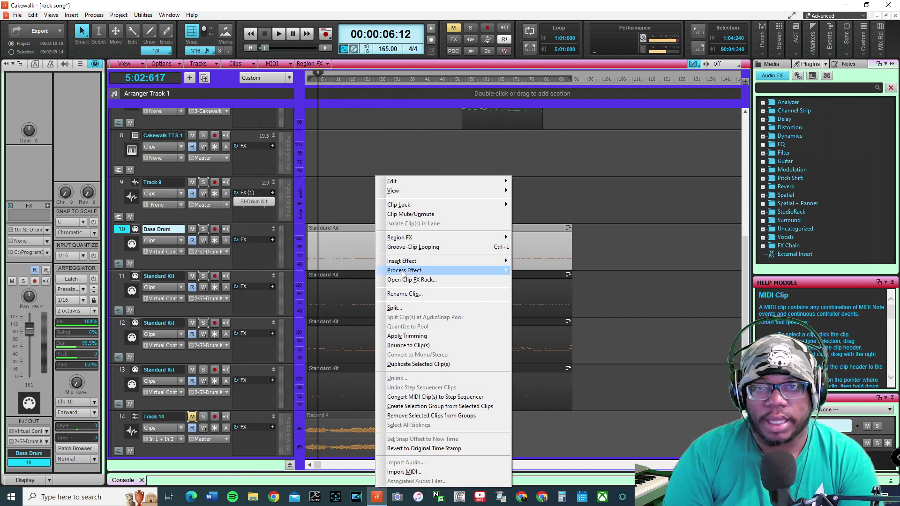
mouse_move(402, 275)
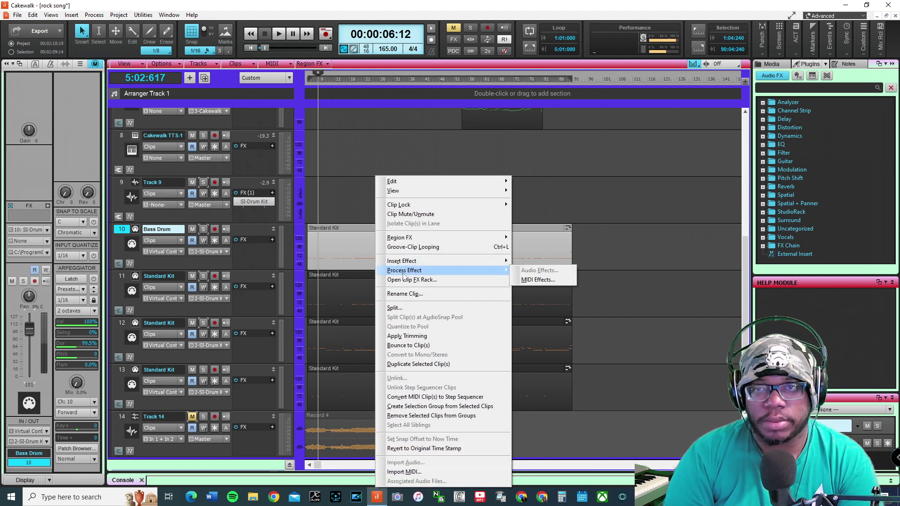
left_click(549, 284)
mouse_move(546, 280)
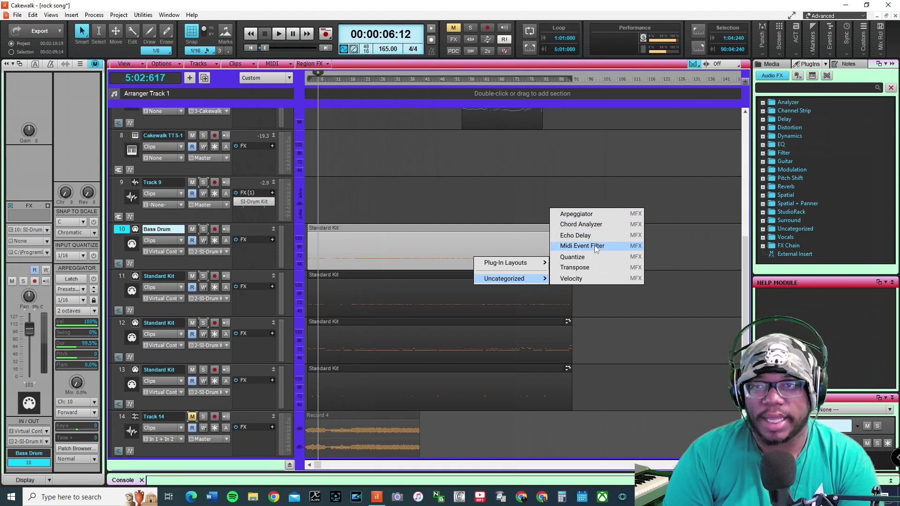
left_click(599, 280)
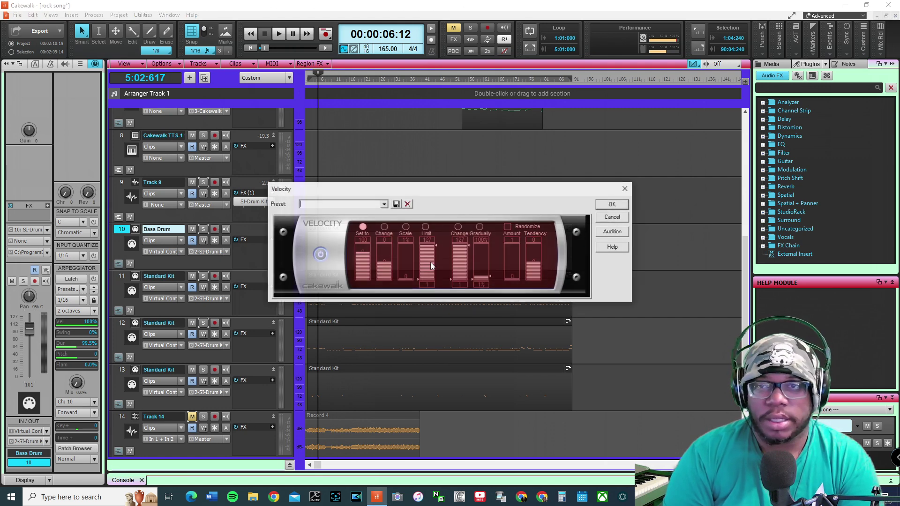
Step: Choose the All 127 velocity preset, audition it, and apply it to the Bass Drum clip
left_click(383, 204)
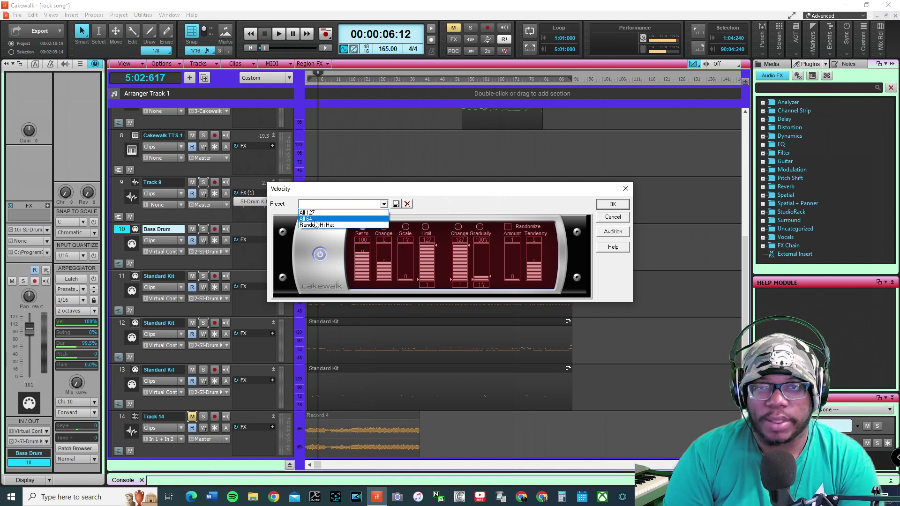
left_click(357, 217)
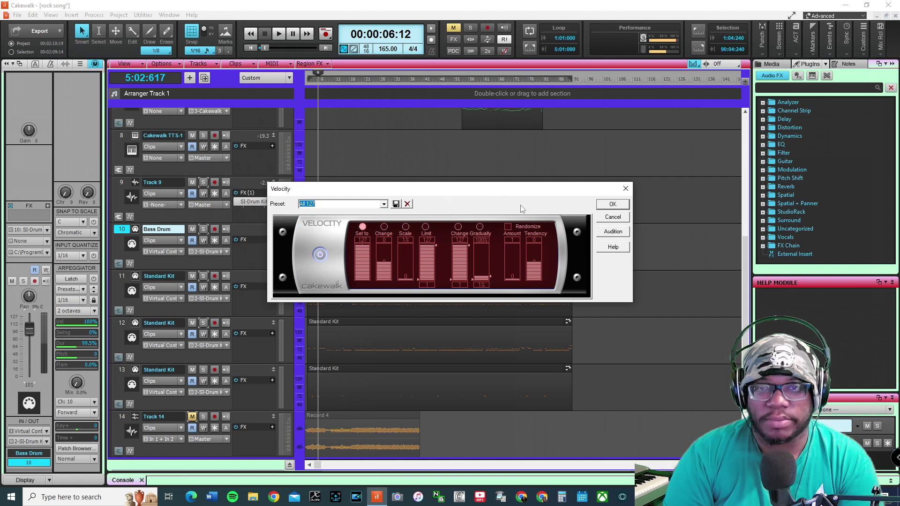
left_click(613, 232)
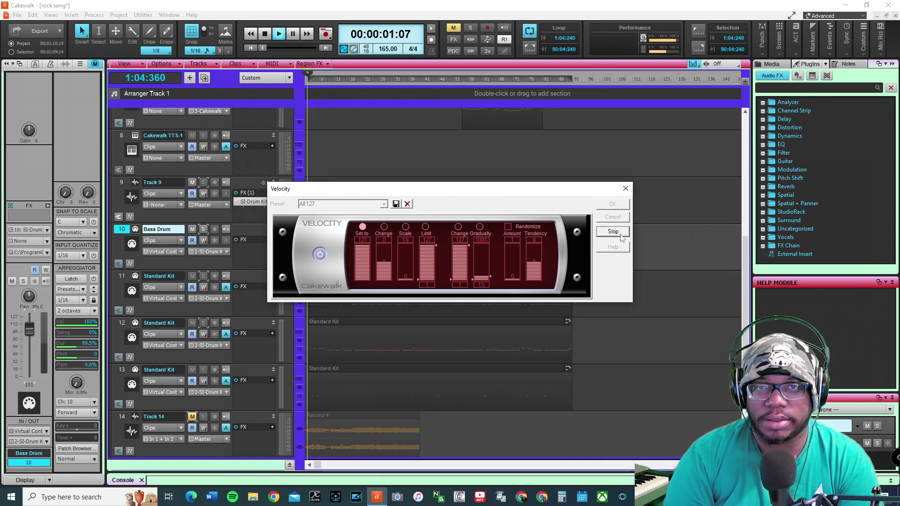
left_click(613, 233)
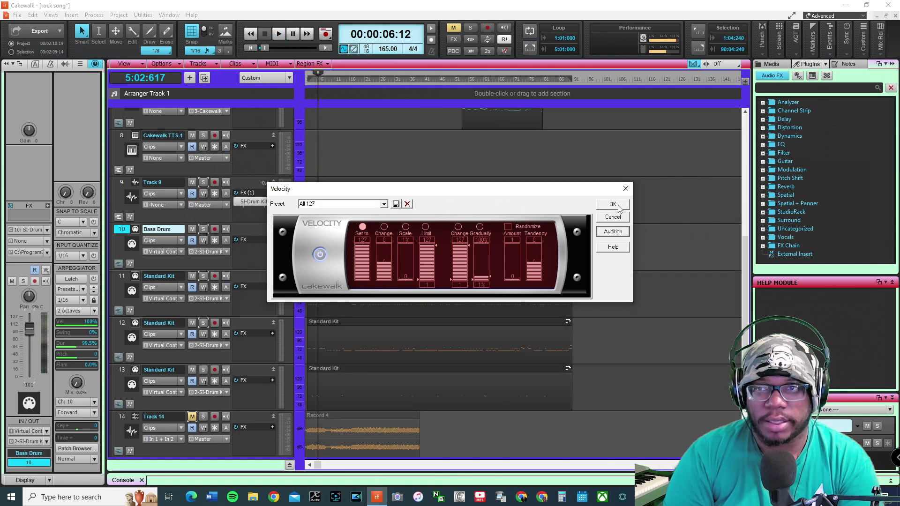
left_click(613, 204)
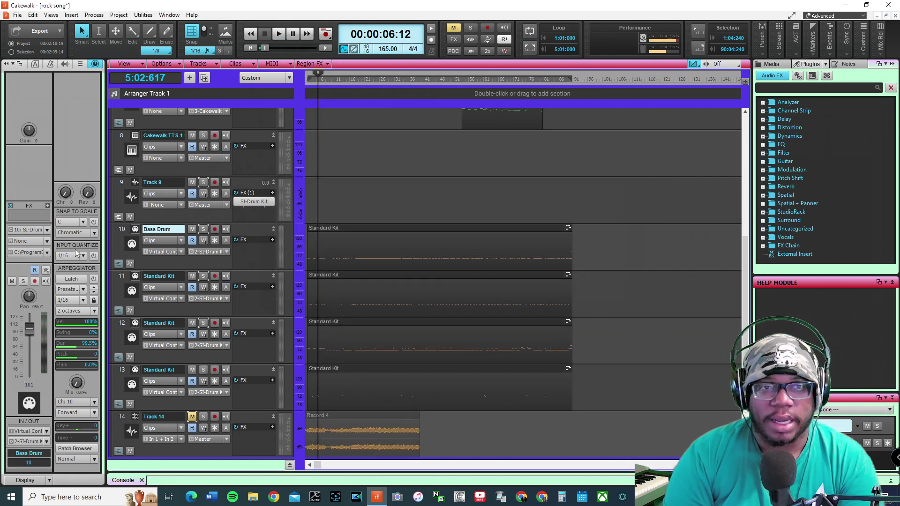
Step: Open the SI-Drum Kit instrument of track 9, move its window clear of the track list, and pin it
left_click(126, 230)
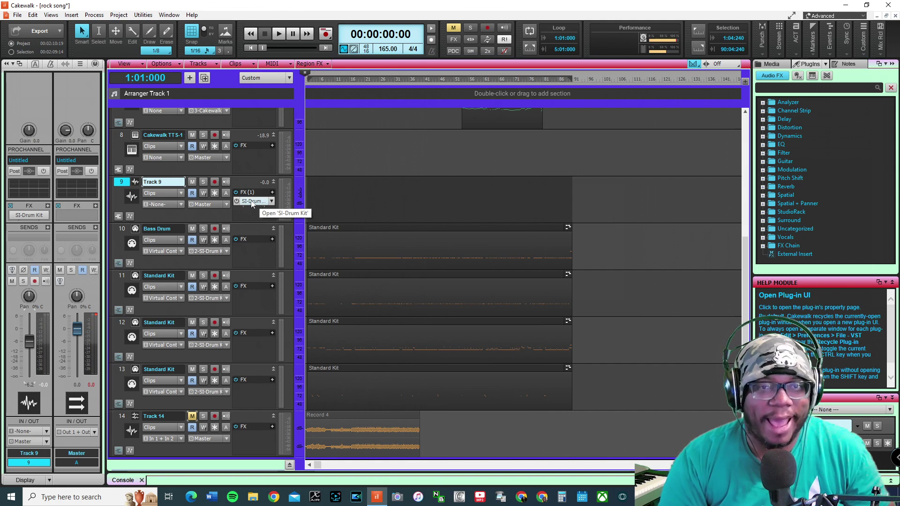
left_click(252, 202)
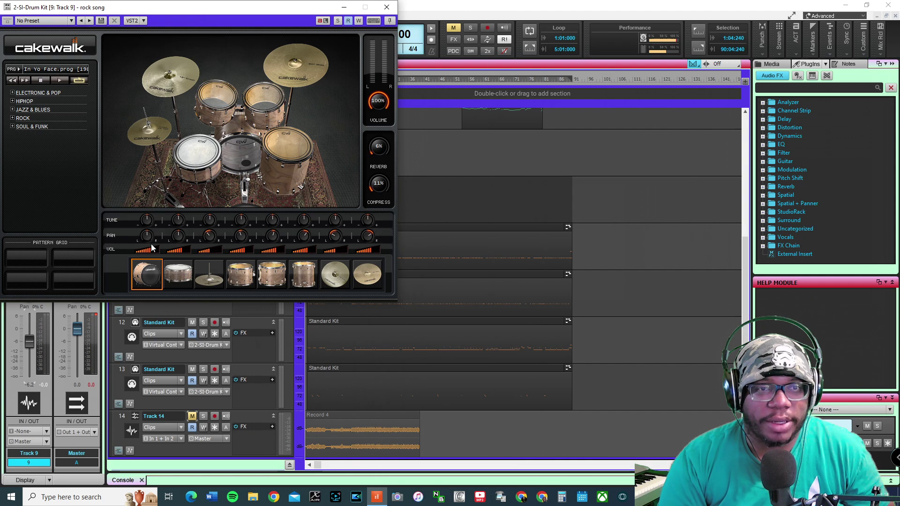
left_click_drag(232, 17, 627, 16)
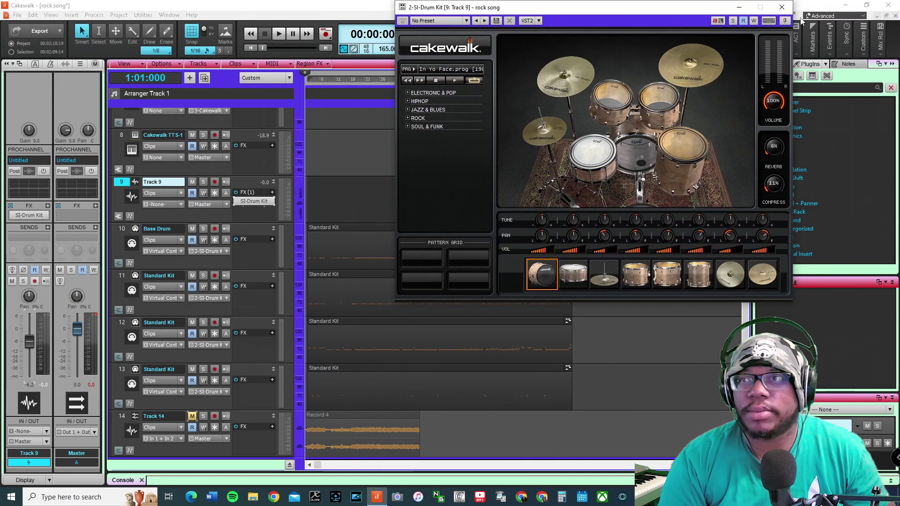
left_click(786, 22)
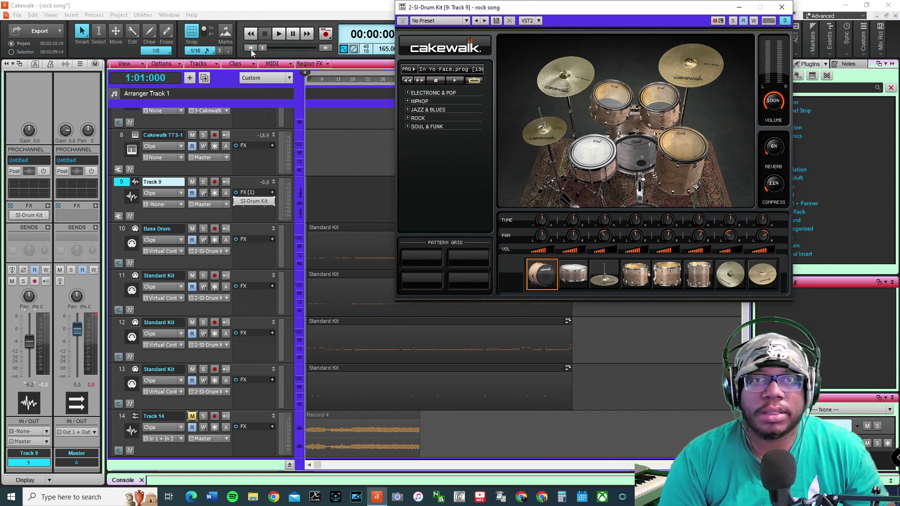
Step: Solo track 9 and play the drum parts from the project start
left_click(251, 49)
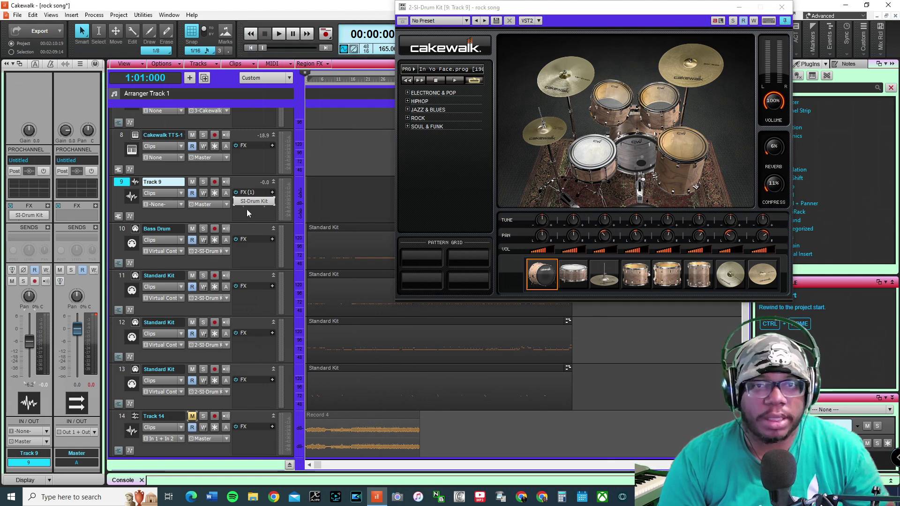
left_click(203, 182)
key("space")
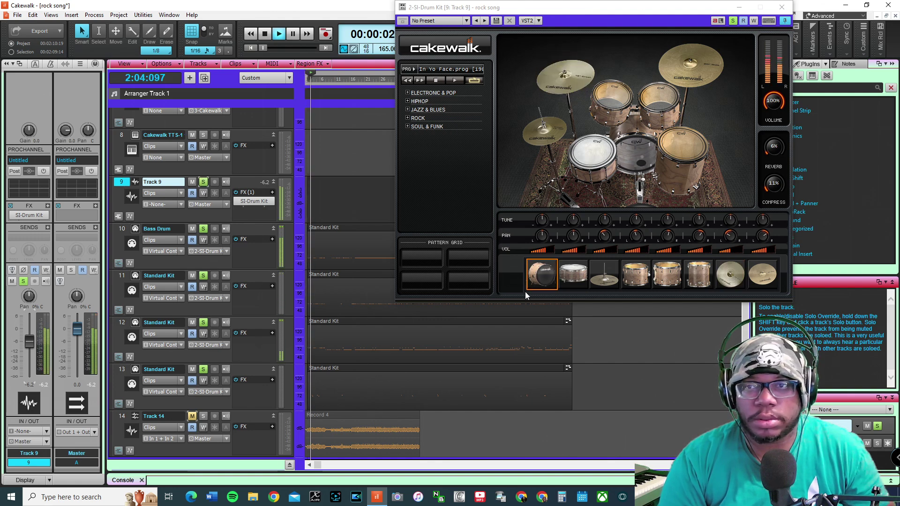
Step: Adjust the bass drum volume in the SI-Drum Kit and set the volume of kit piece 8, the last cymbal, to 54%
left_click(545, 253)
left_click_drag(545, 254, 536, 254)
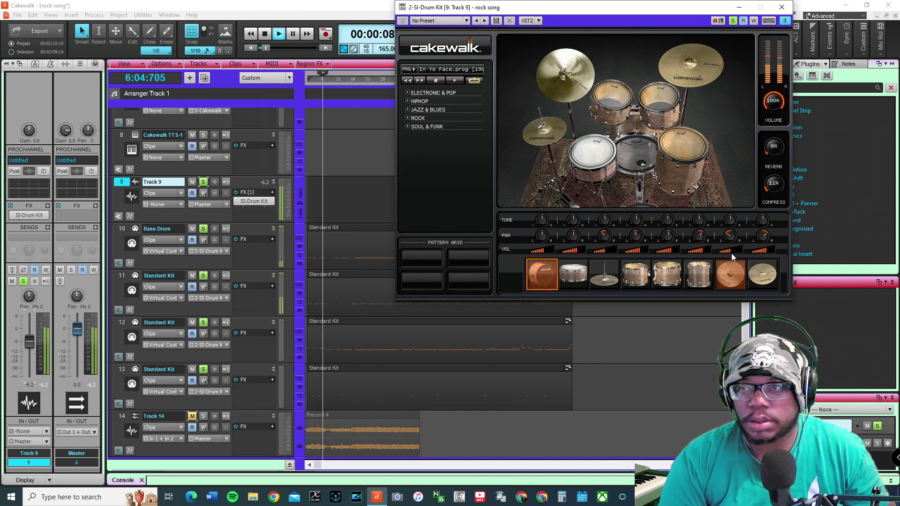
left_click_drag(763, 251, 748, 253)
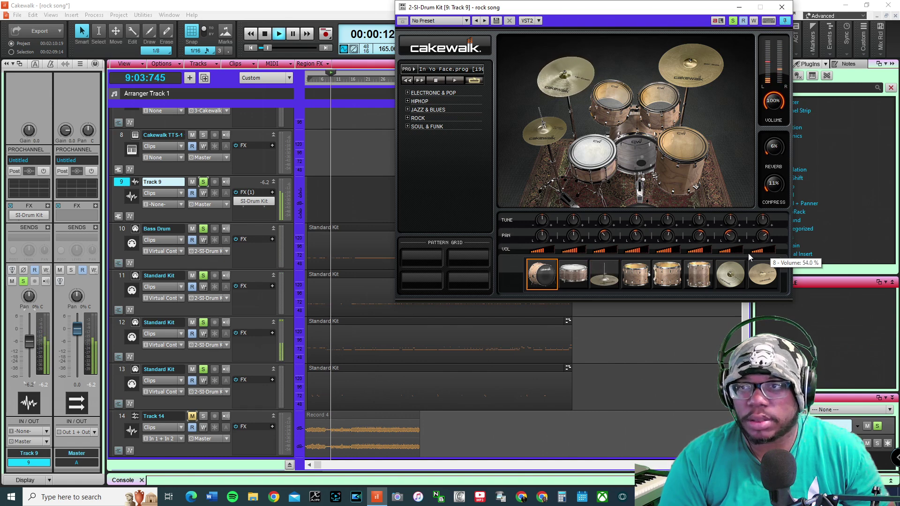
mouse_move(604, 219)
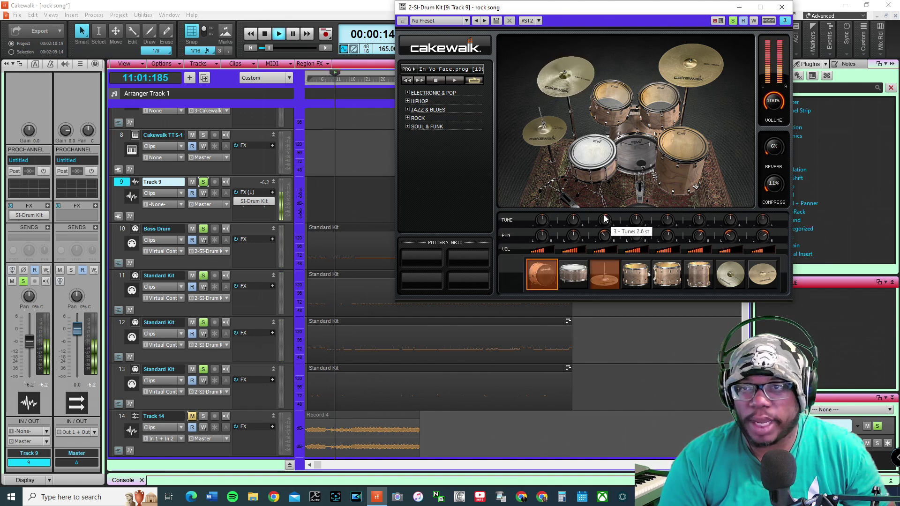
Step: Raise the tuning of kit piece 3, the hi-hat, in the SI-Drum Kit while the drum parts play
left_click_drag(604, 219, 604, 218)
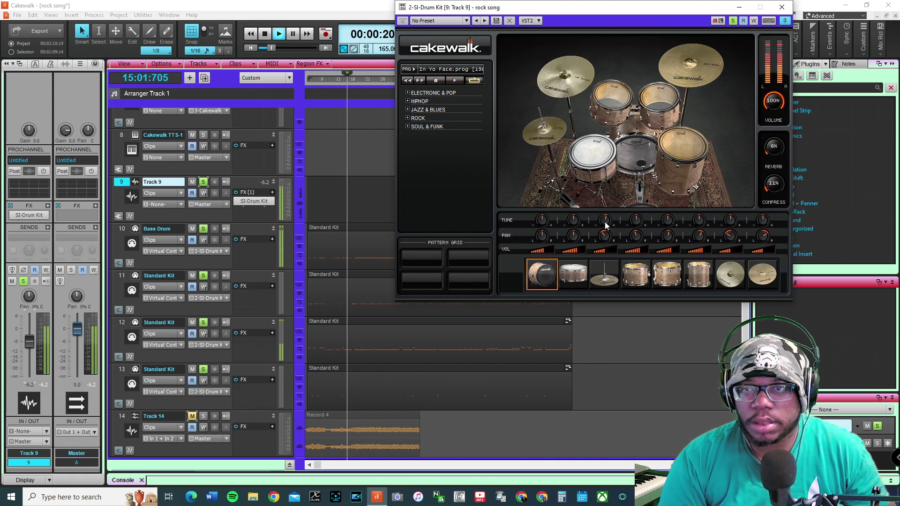
left_click_drag(604, 221, 605, 219)
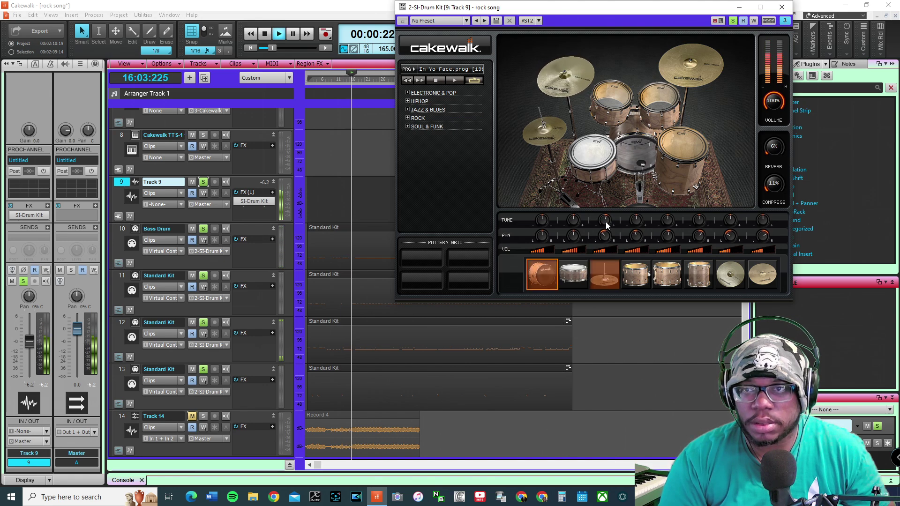
left_click(544, 128)
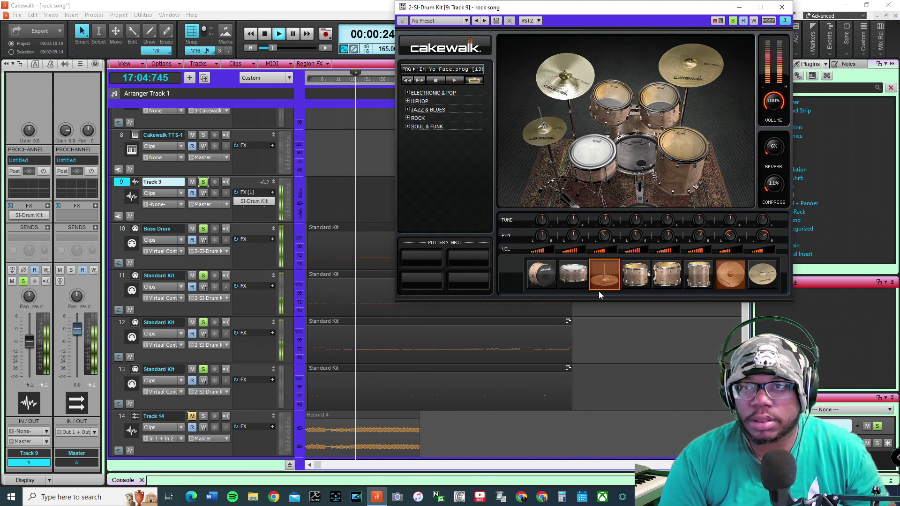
Step: Try notes 22: ClHHed and 26: OpHHed on the hi-hat pad and set it back to note 42: ClsHat
right_click(606, 274)
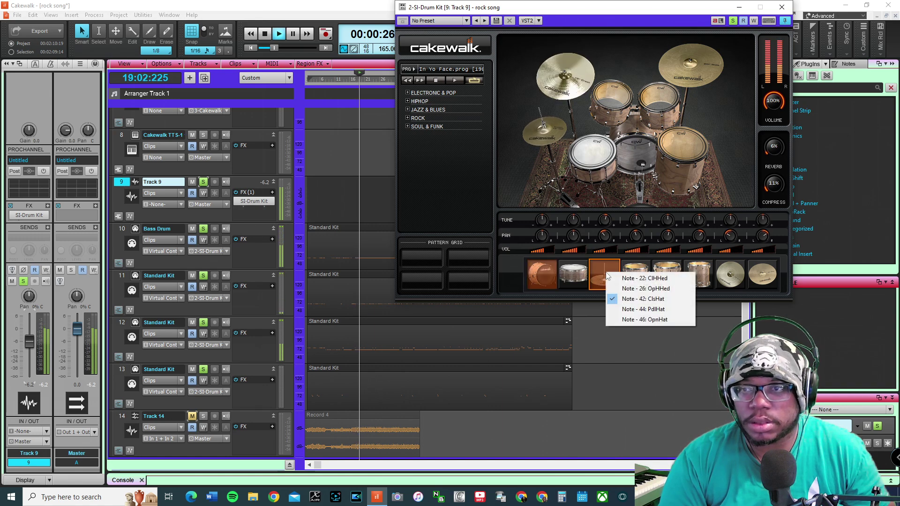
left_click(625, 279)
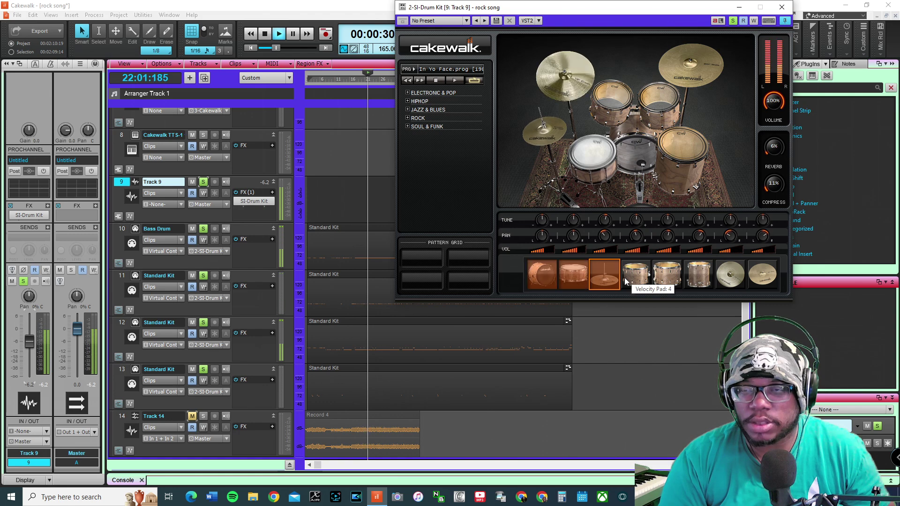
mouse_move(612, 238)
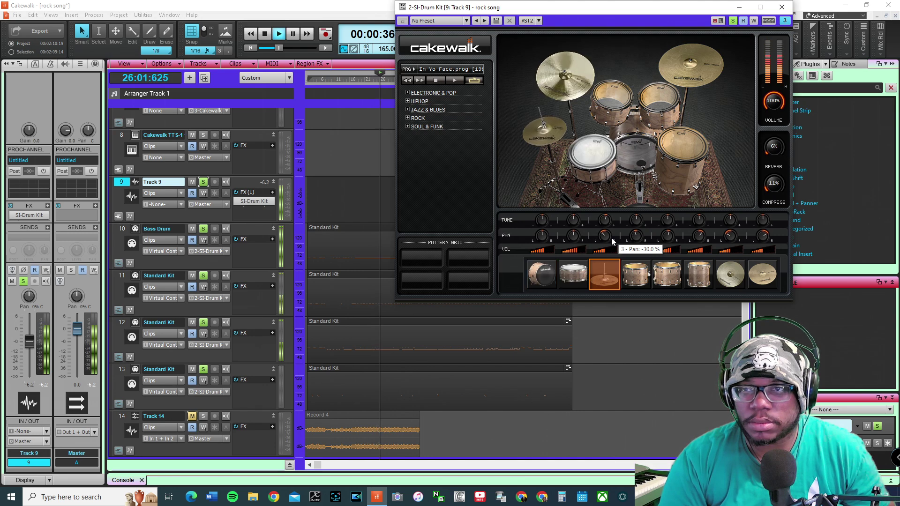
right_click(603, 275)
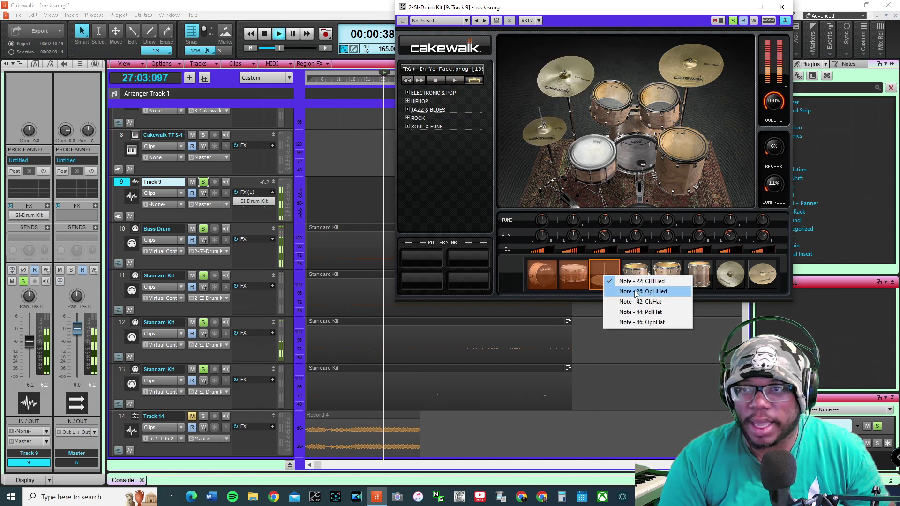
left_click(636, 291)
right_click(617, 280)
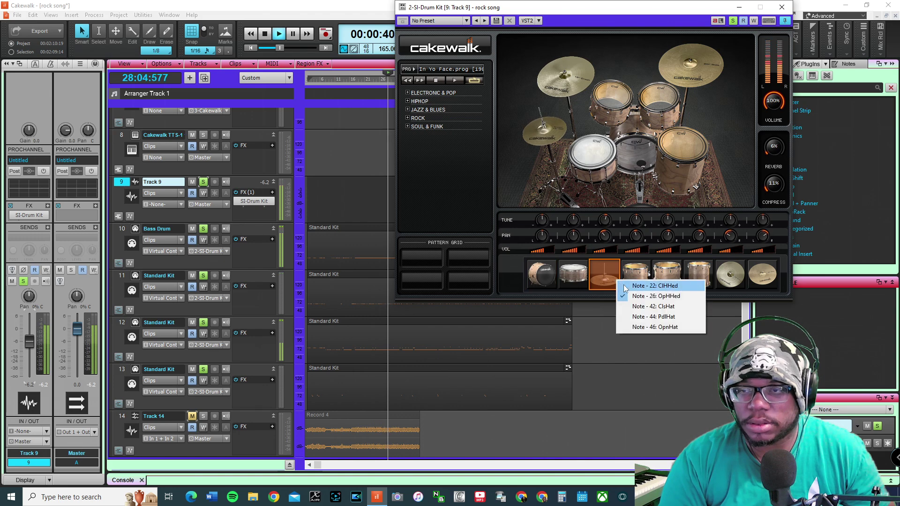
left_click(632, 307)
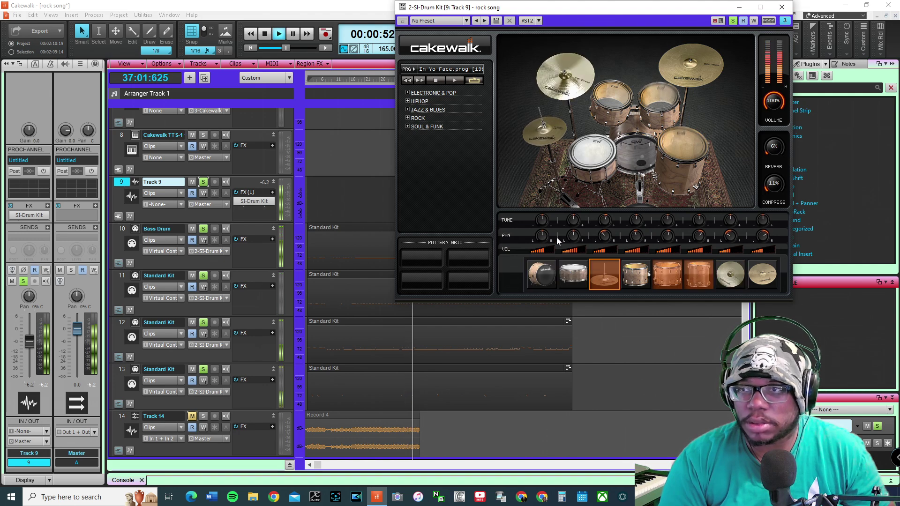
Step: Set the kit's reverb to 14% and compression to 24%, and lower the bass drum volume
left_click_drag(775, 149, 777, 146)
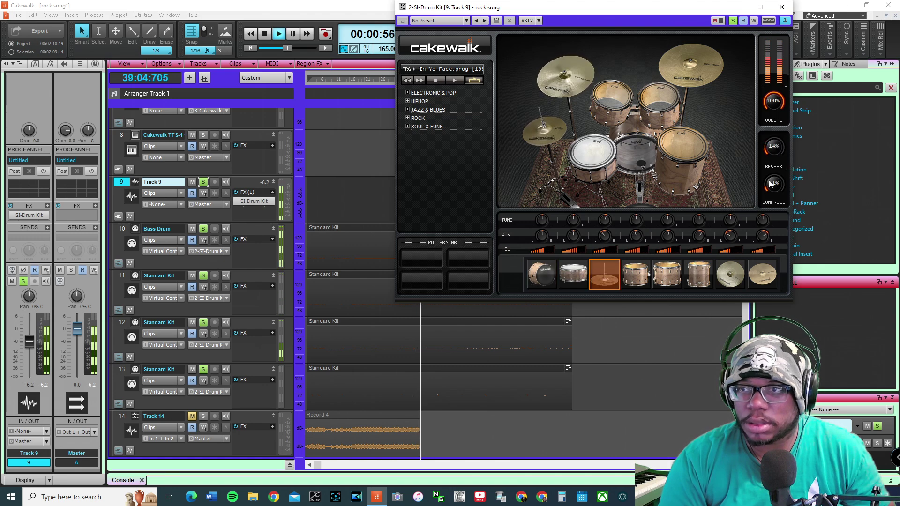
left_click_drag(773, 191, 764, 179)
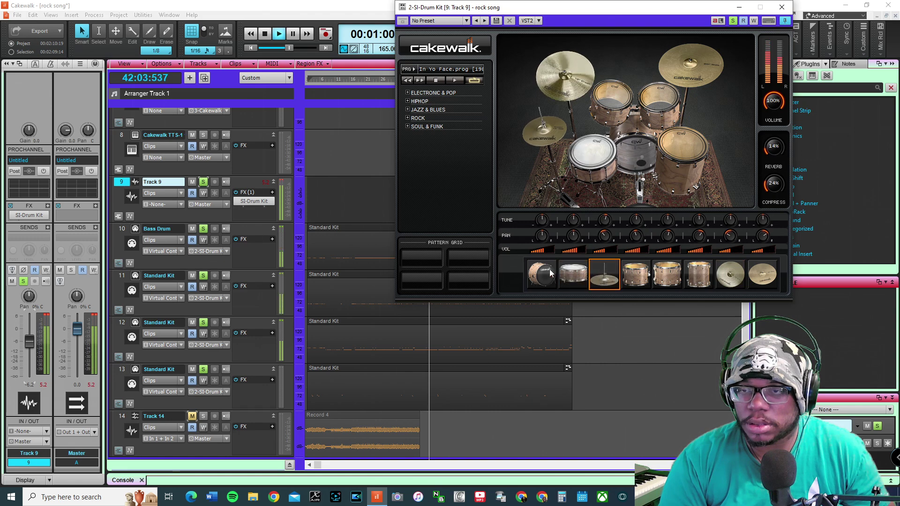
mouse_move(545, 251)
left_mouse_down()
mouse_move(529, 255)
mouse_move(537, 263)
left_mouse_up()
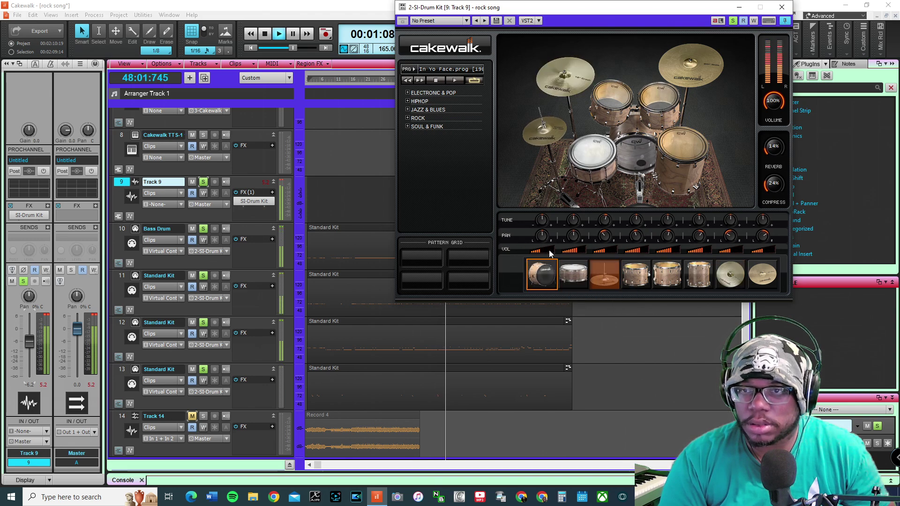
Step: Load Garage Kit.prog into the SI-Drum Kit and close the instrument window
left_click(476, 81)
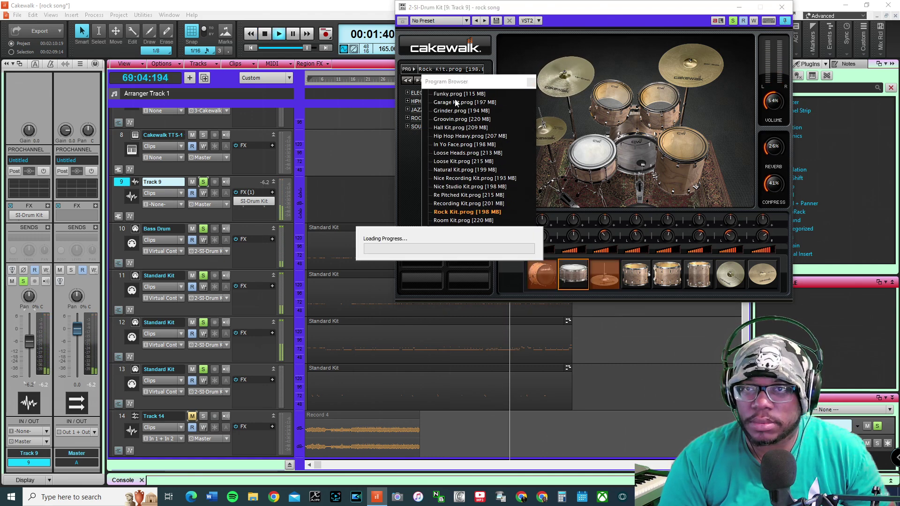
key("Down")
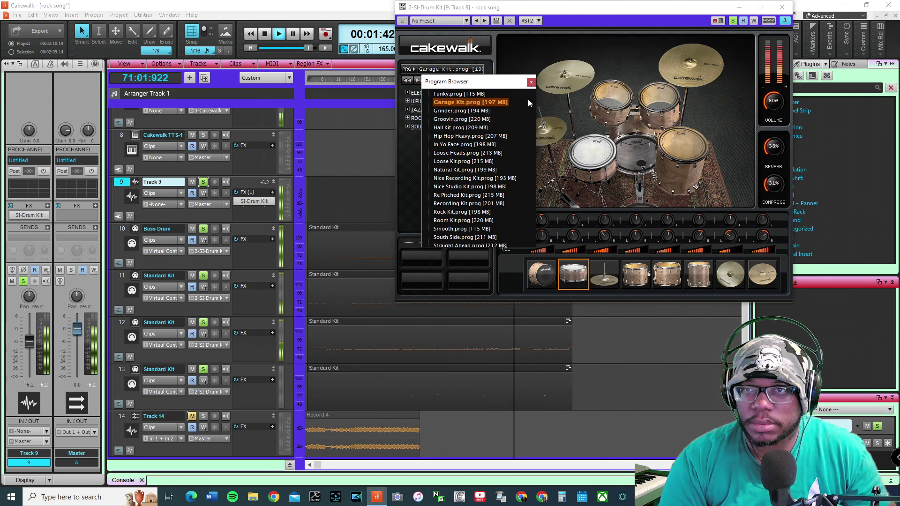
left_click(531, 82)
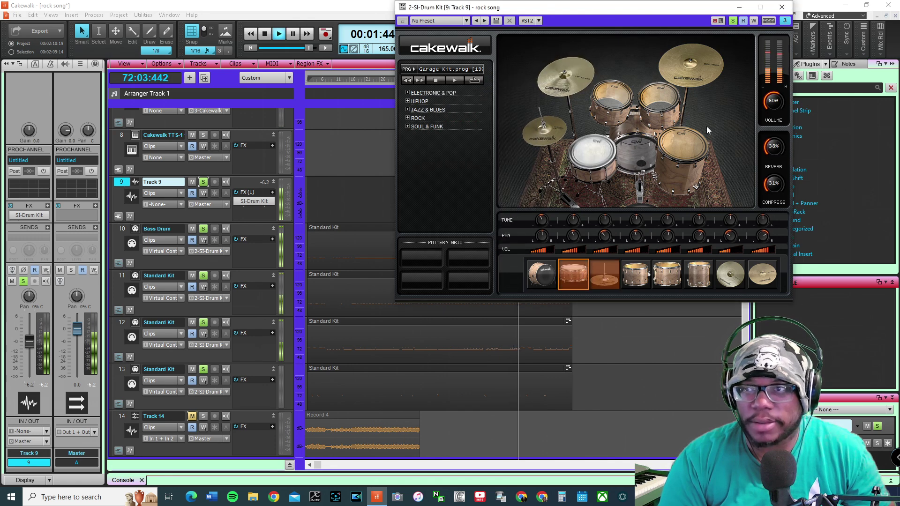
left_click(781, 7)
Step: Unsolo all tracks and return the playhead to the project start
left_click(470, 29)
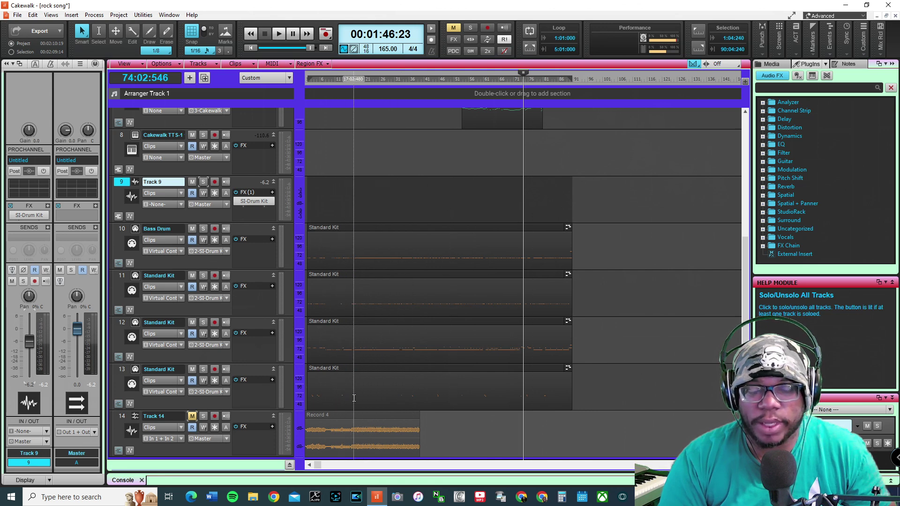
left_click(251, 48)
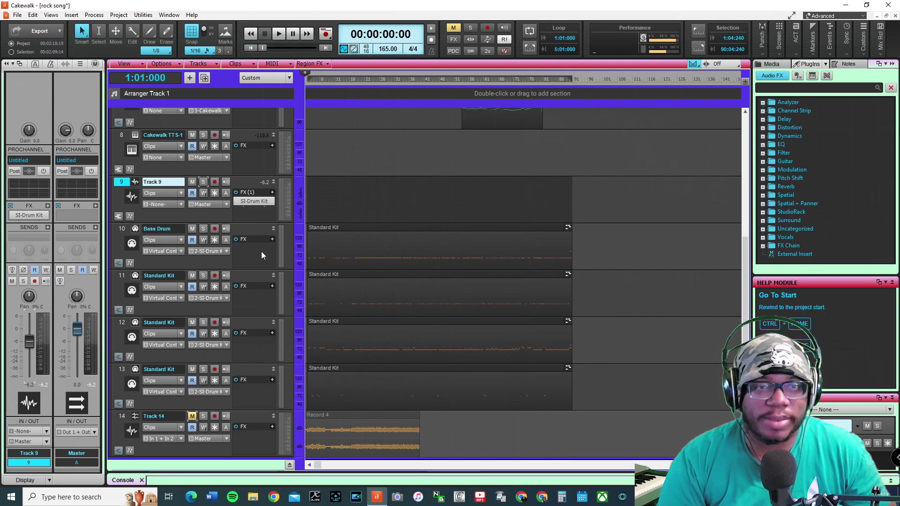
left_click(114, 239)
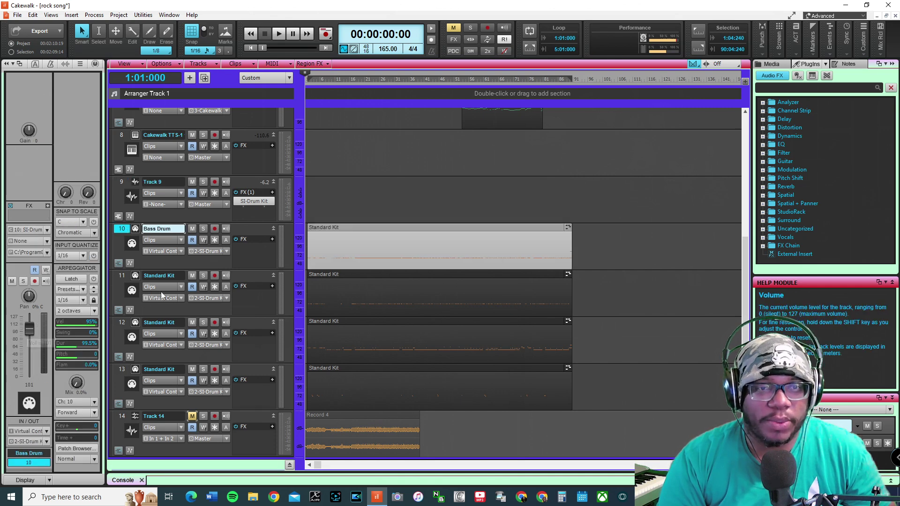
mouse_move(29, 333)
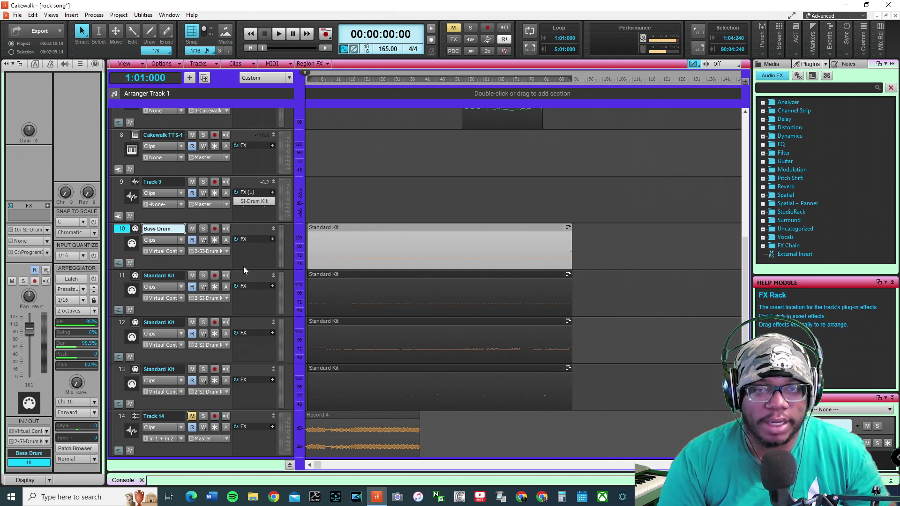
left_click(267, 279)
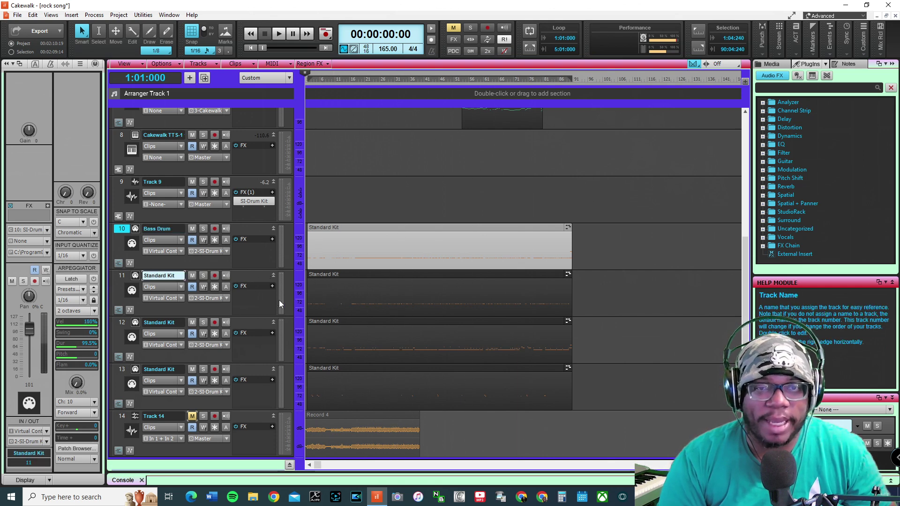
key("shift+Up")
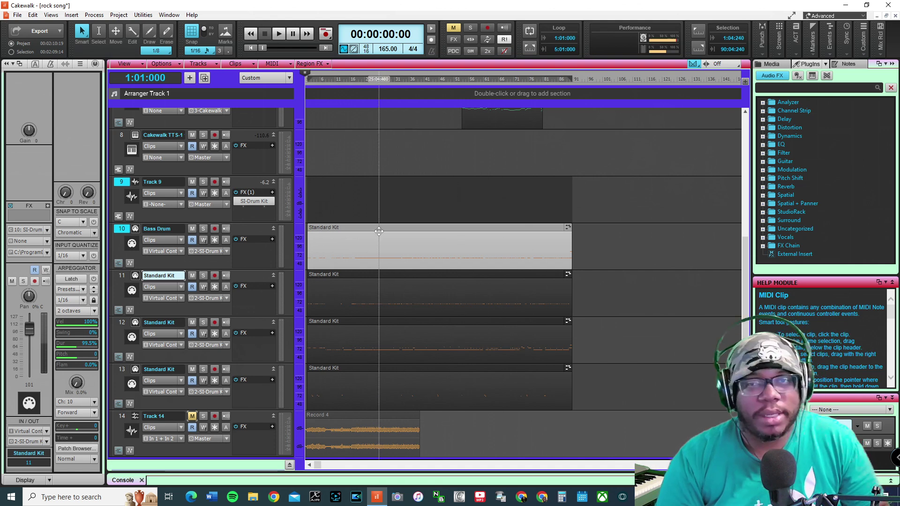
key("q")
left_click(557, 187)
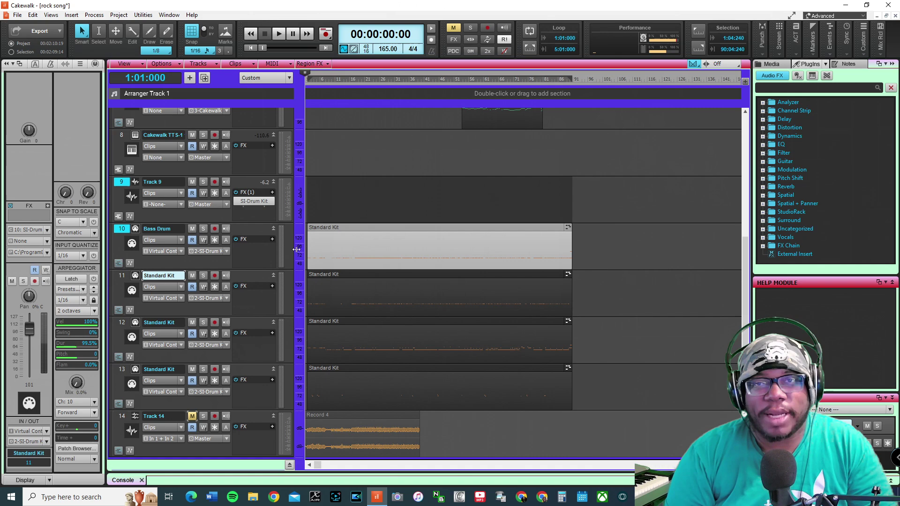
Step: Select all 14 tracks, inspect the Bounce to Track(s) settings, and cancel without bouncing
scroll(428, 207, "up", 6)
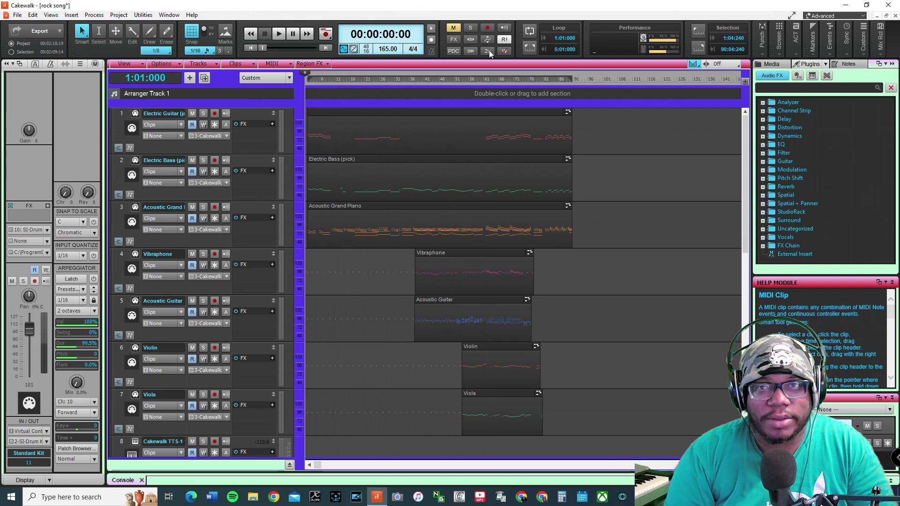
scroll(226, 332, "down", 8)
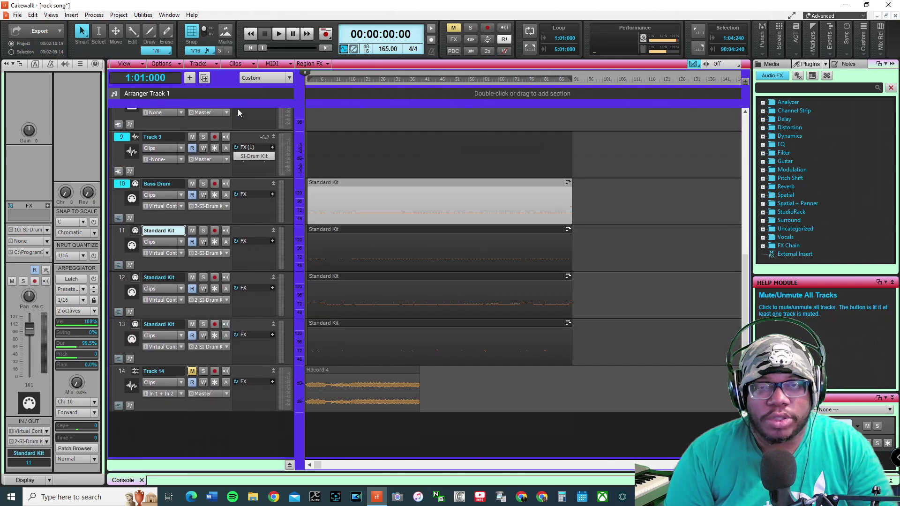
scroll(281, 204, "up", 8)
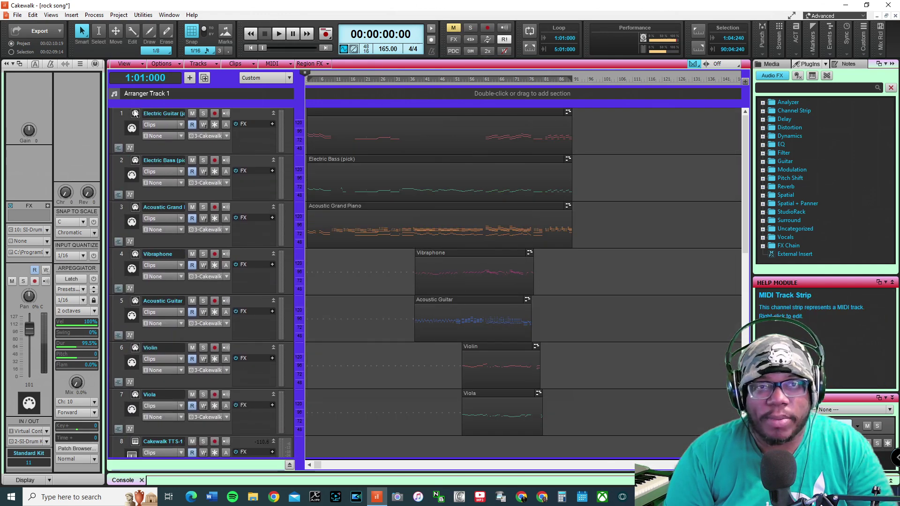
left_click(120, 117)
scroll(119, 117, "down", 8)
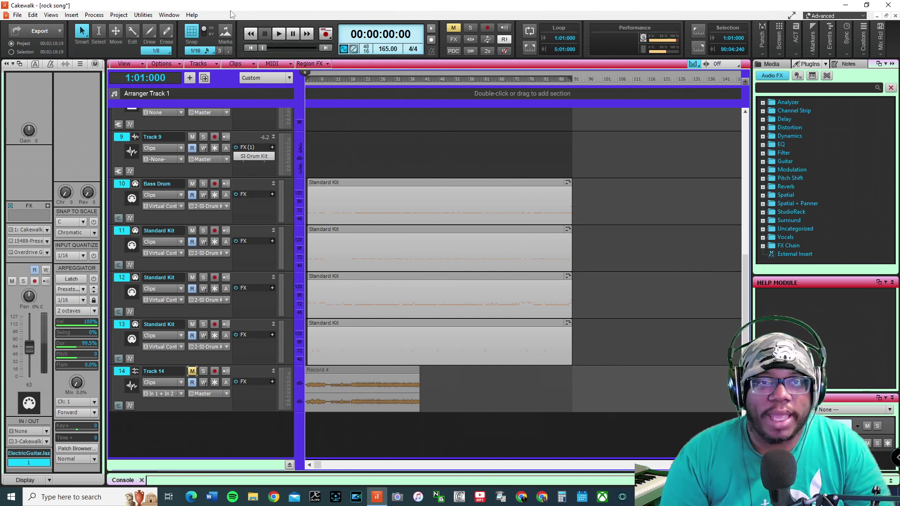
scroll(288, 268, "up", 2)
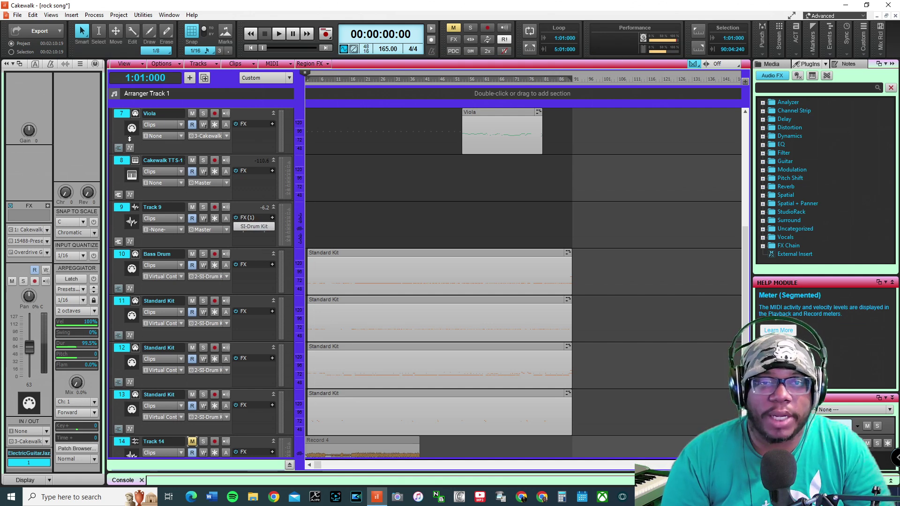
scroll(229, 248, "down", 3)
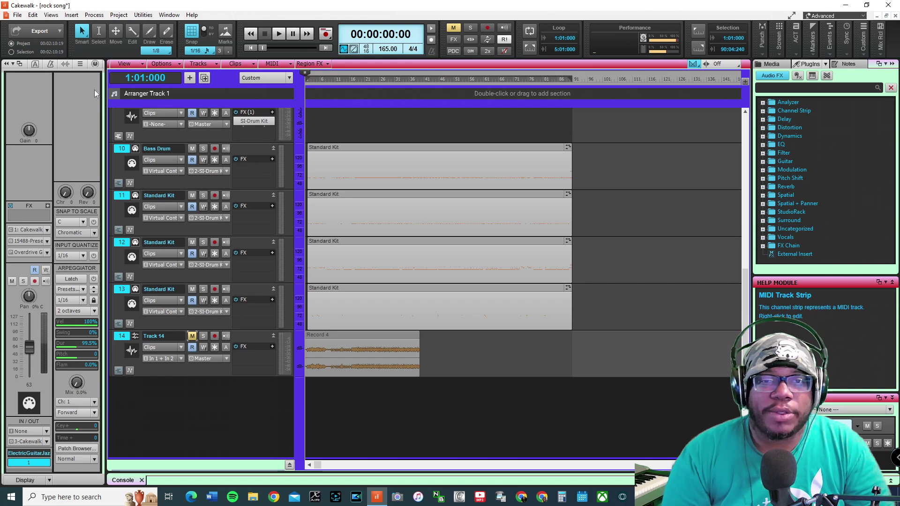
left_click(217, 63)
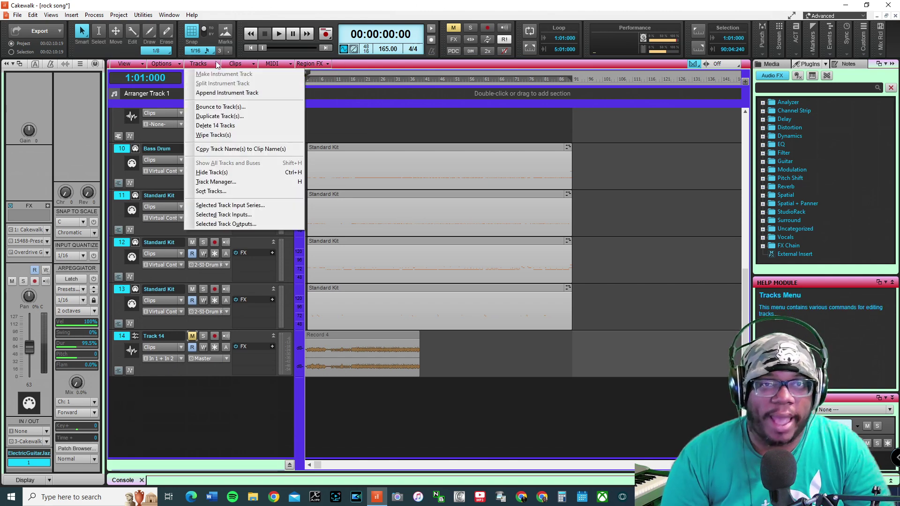
left_click(276, 108)
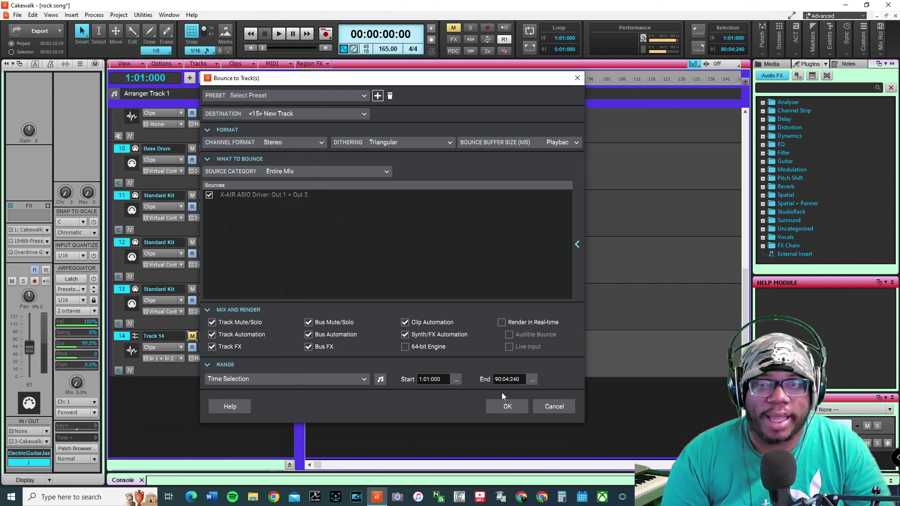
left_click(552, 407)
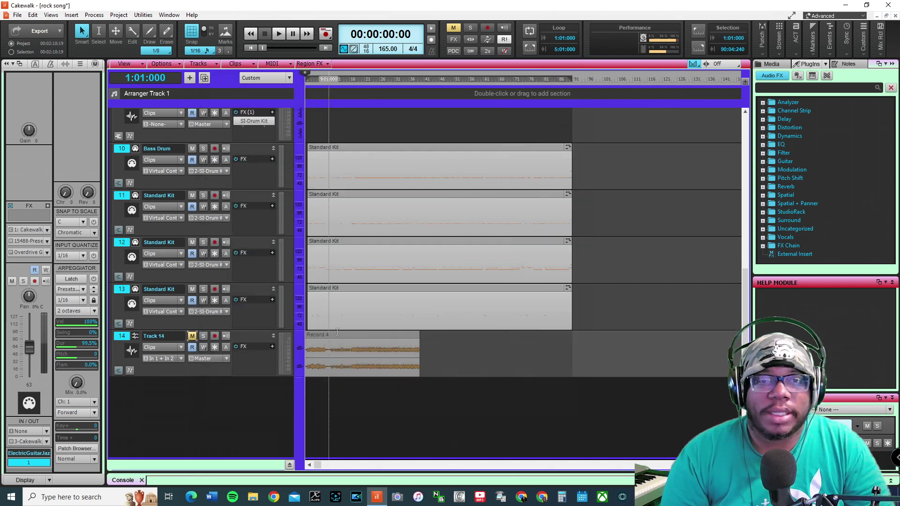
Step: Remove the recorded audio clip from track 14 and select only that track
key("ctrl+z")
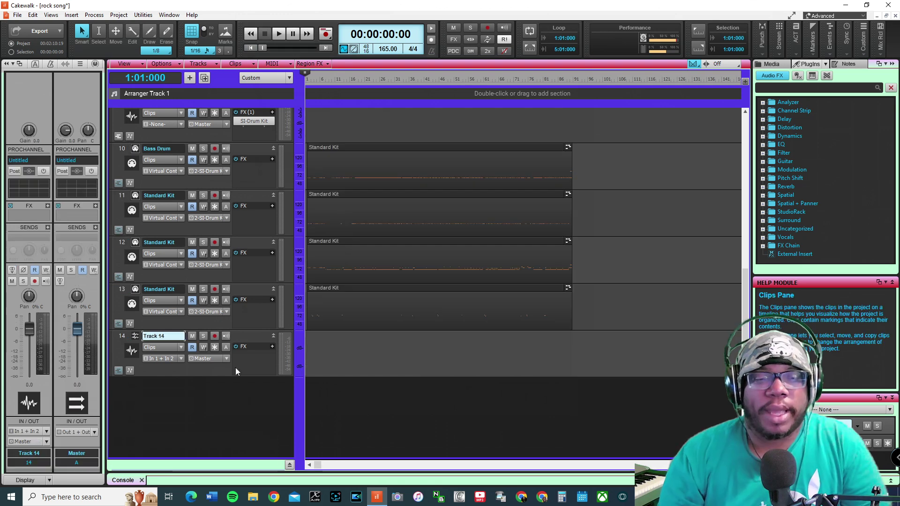
left_click(124, 335)
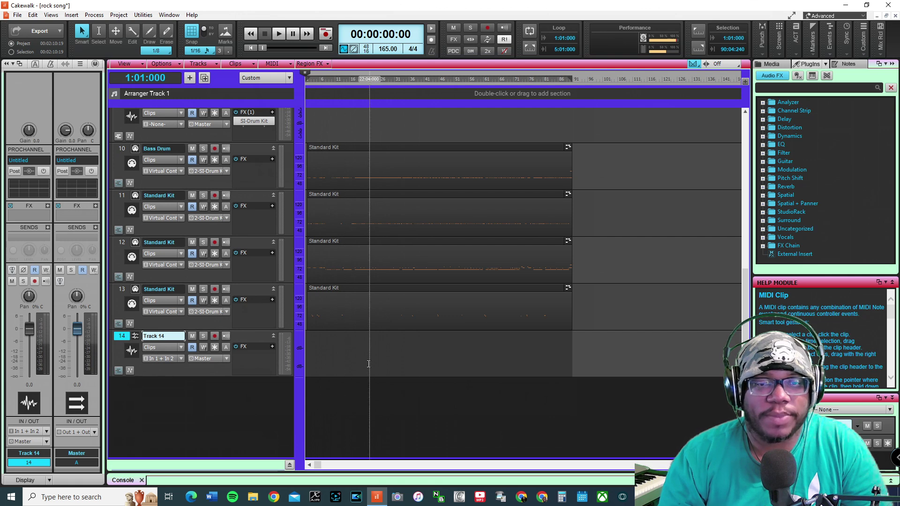
Step: Review the MIDI Playback and Recording preferences, and close them without applying any changes
left_click(225, 336)
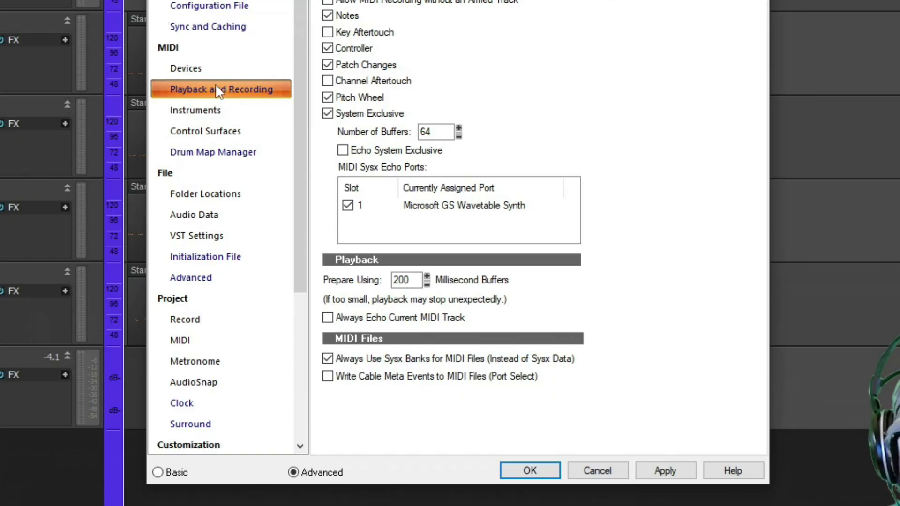
left_click(371, 320)
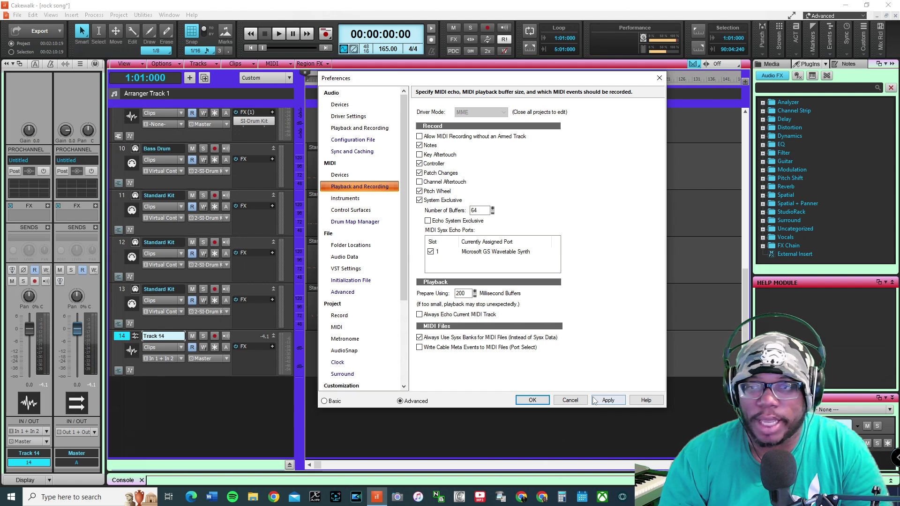
left_click(571, 400)
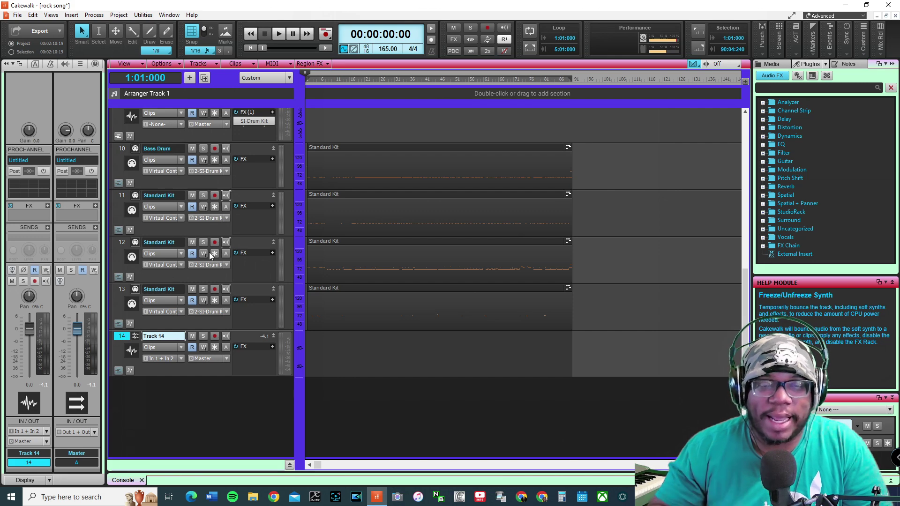
Step: Set the armed track 14's input to the stereo pair In 1 + In 2 of the X-AIR ASIO Driver and start recording
scroll(277, 112, "up", 8)
scroll(234, 180, "down", 9)
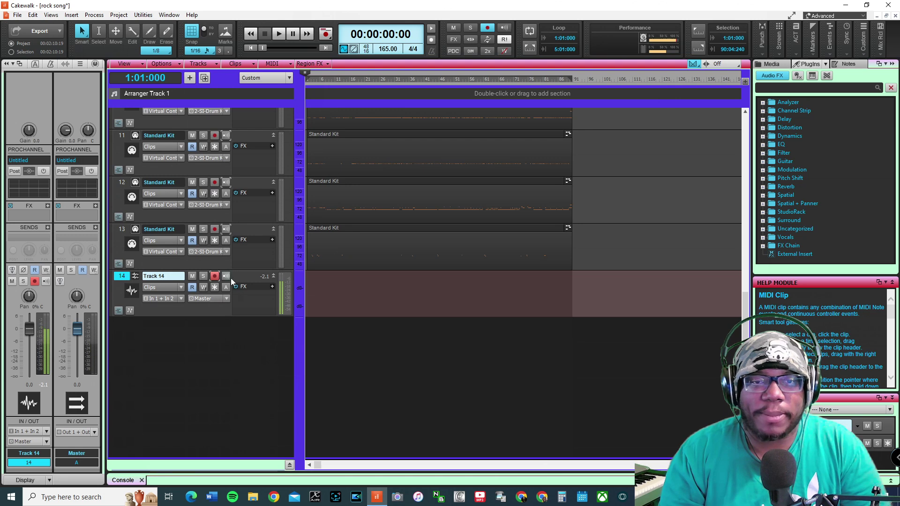
left_click(178, 299)
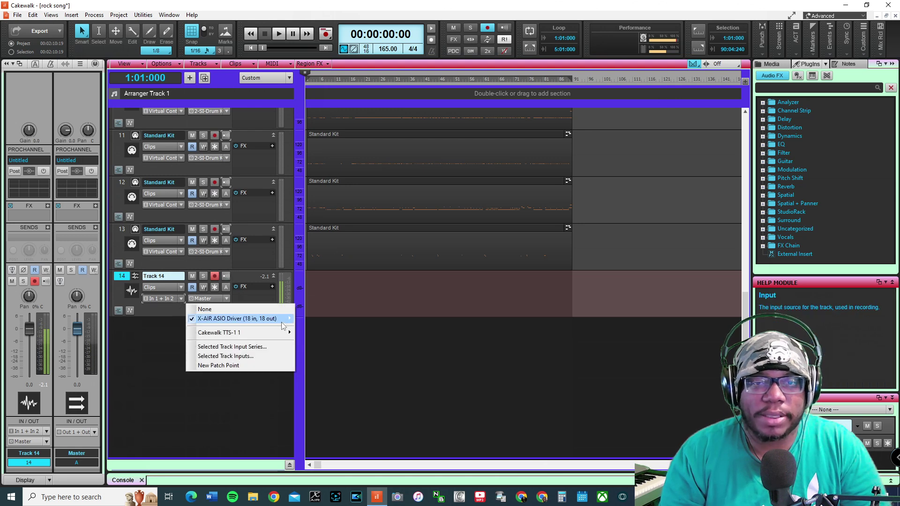
mouse_move(283, 323)
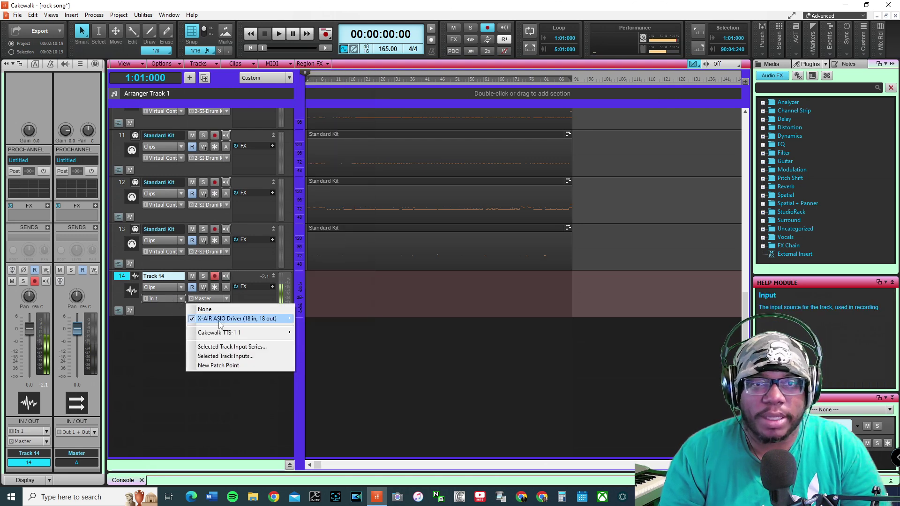
mouse_move(222, 321)
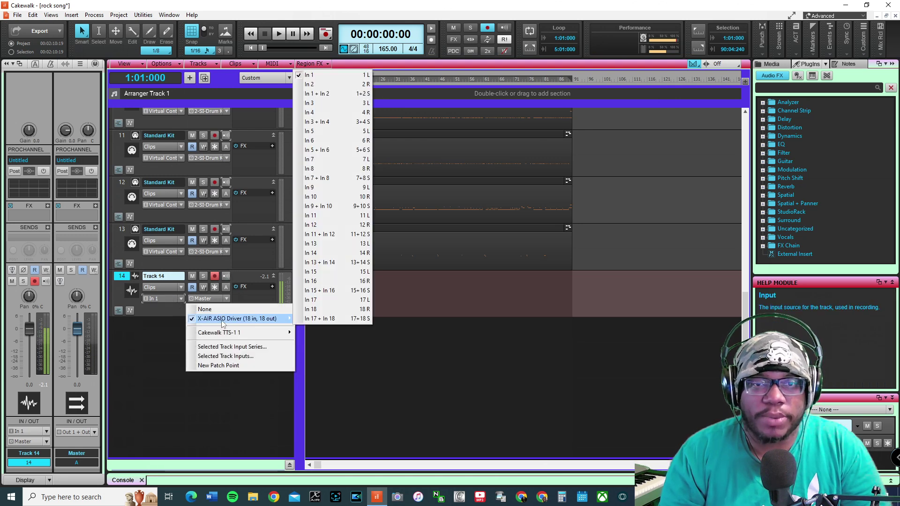
left_click(319, 93)
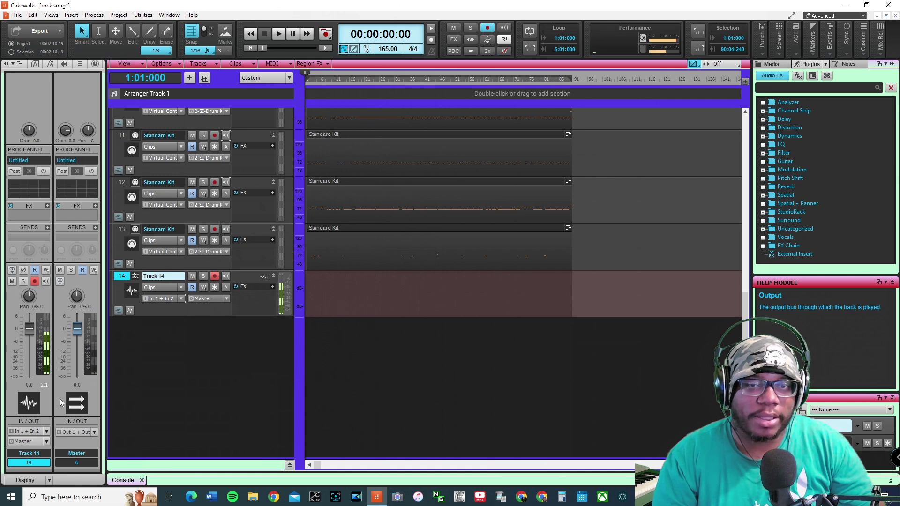
key("space")
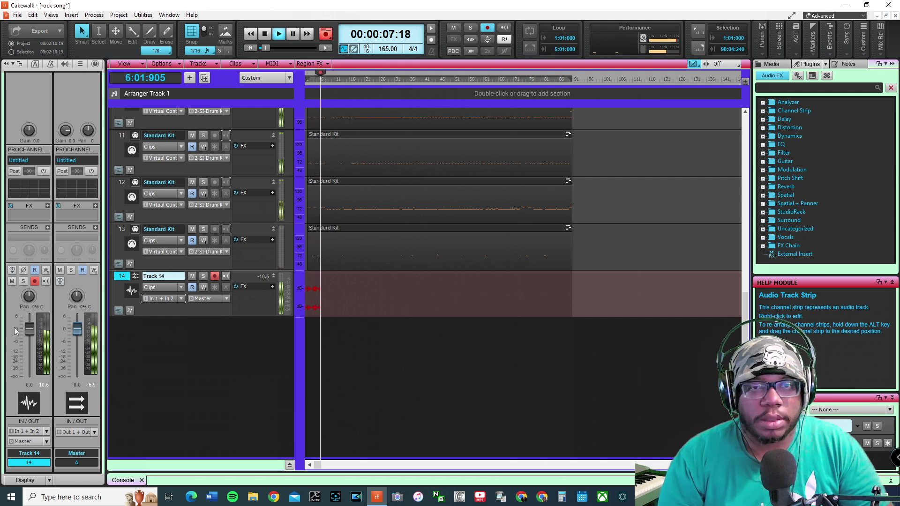
Step: Open the SI-Drum Kit on track 9 to inspect its mixer levels during recording, and close its window
scroll(137, 244, "up", 3)
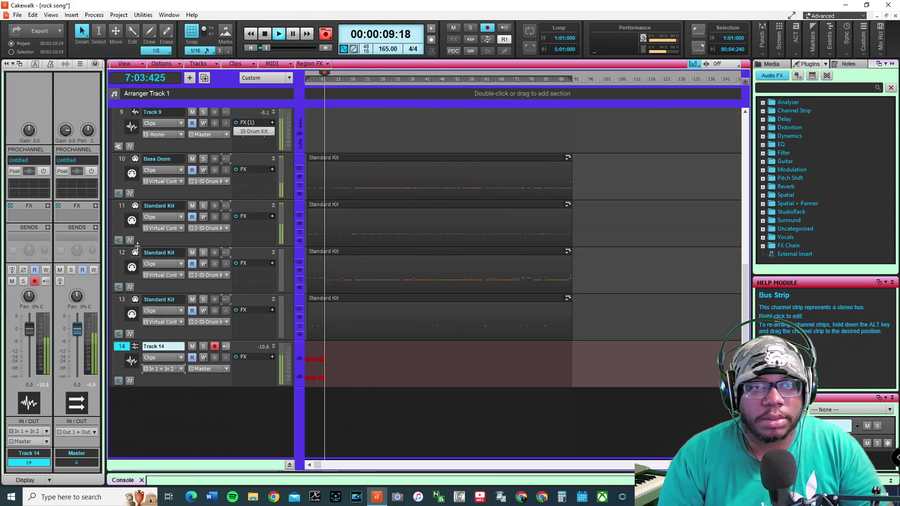
scroll(137, 244, "up", 4)
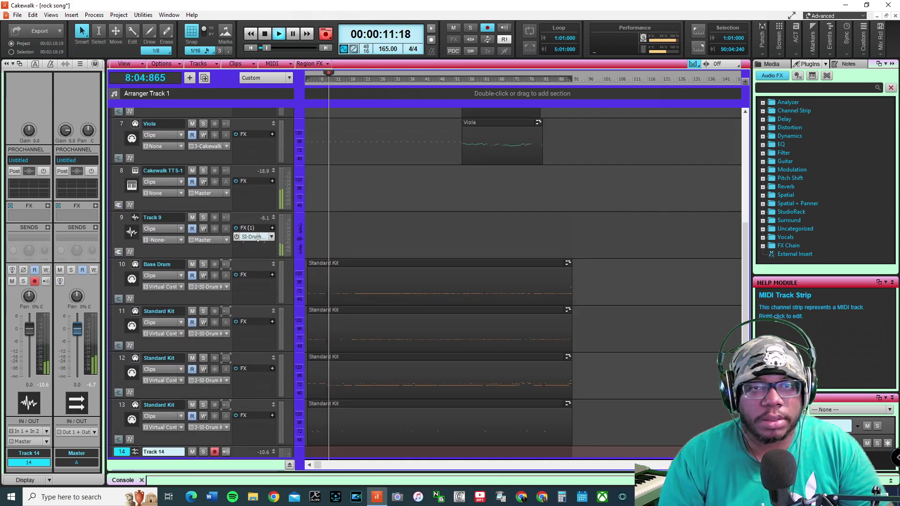
double_click(260, 236)
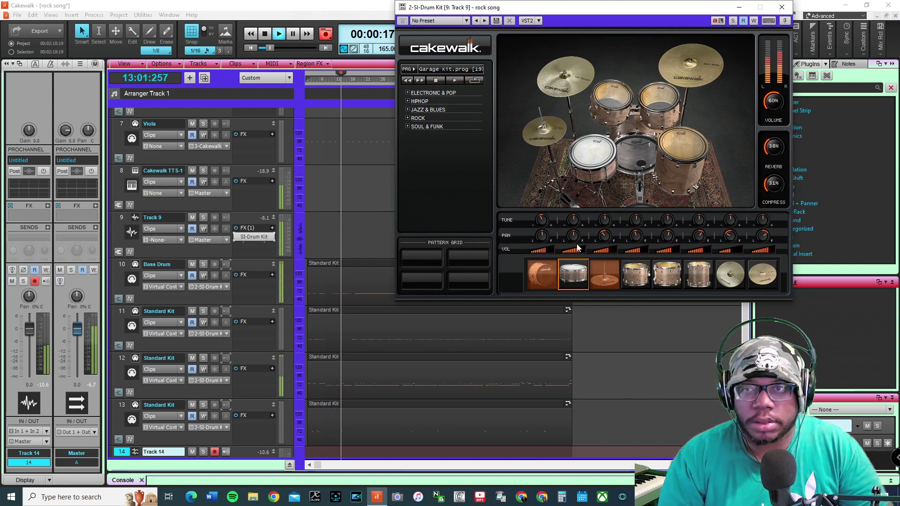
left_click(781, 7)
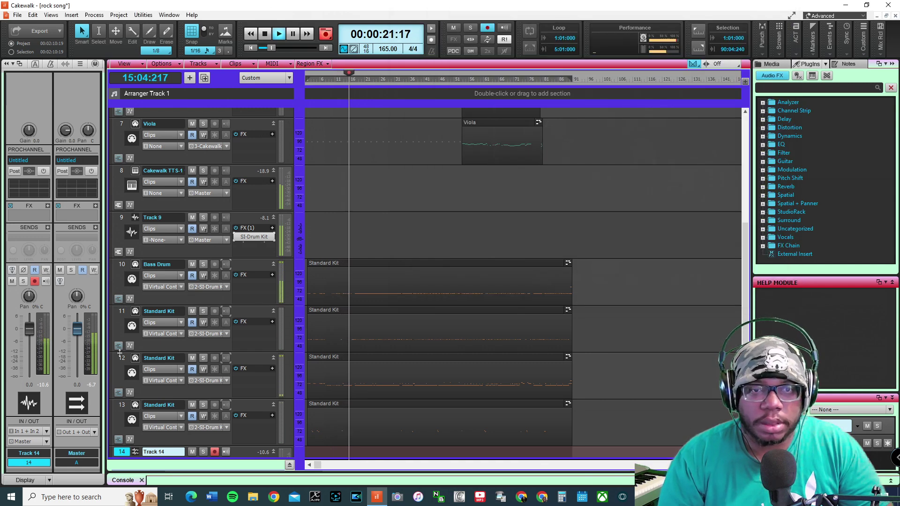
Step: Set the volume of Standard Kit track 11 to 102 and briefly solo it to check the sound
left_click(117, 315)
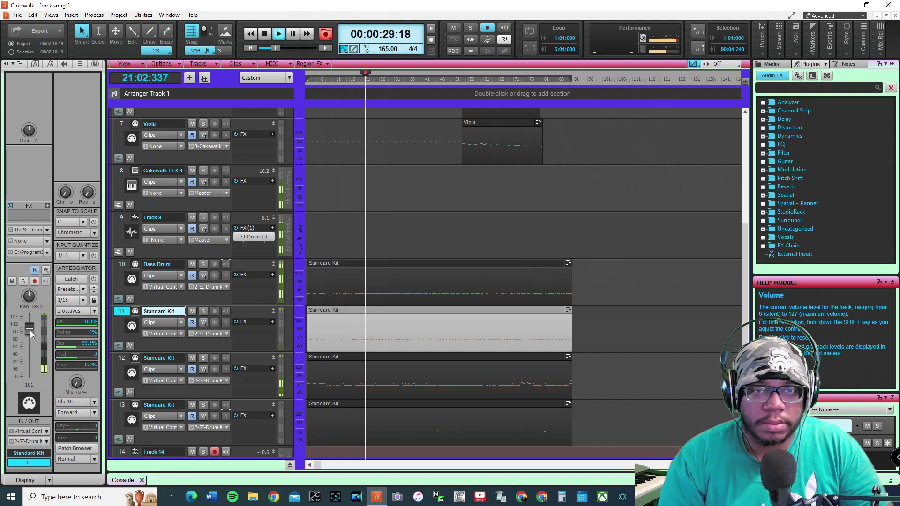
mouse_move(30, 331)
left_mouse_down()
mouse_move(30, 318)
mouse_move(30, 328)
left_mouse_up()
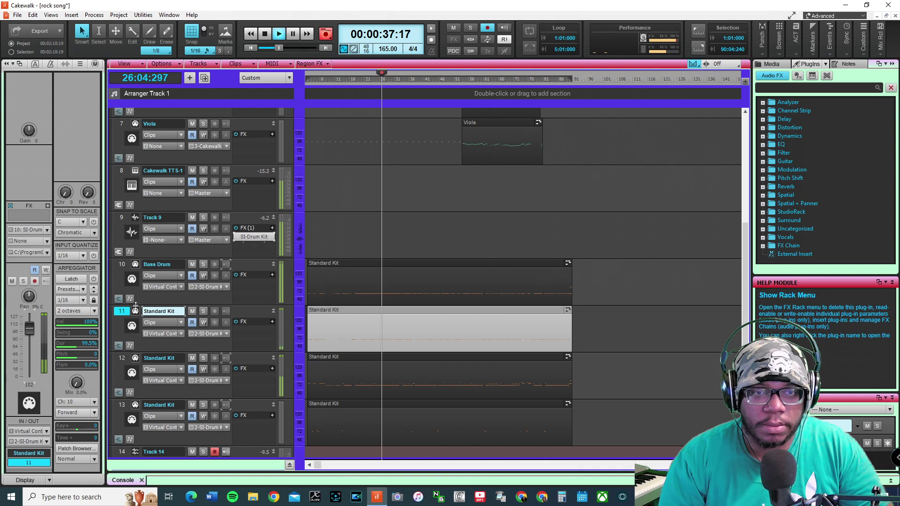
left_click(203, 311)
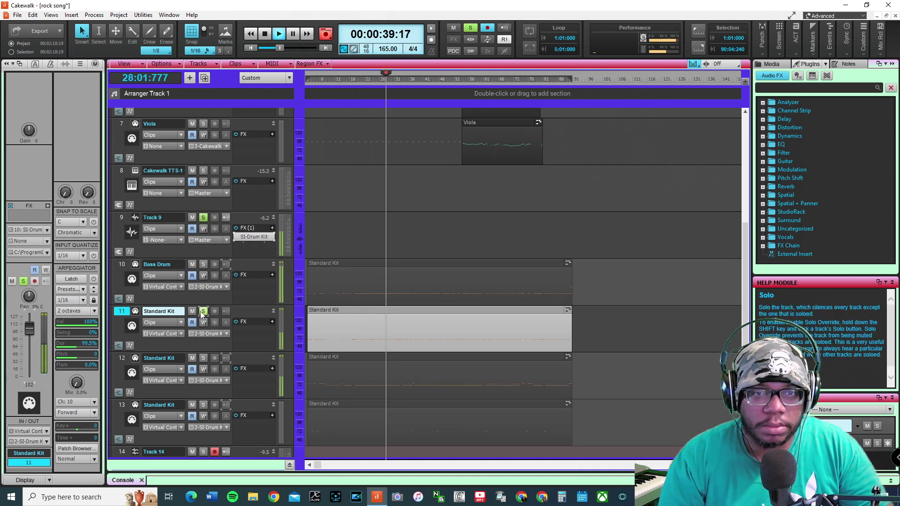
left_click(203, 312)
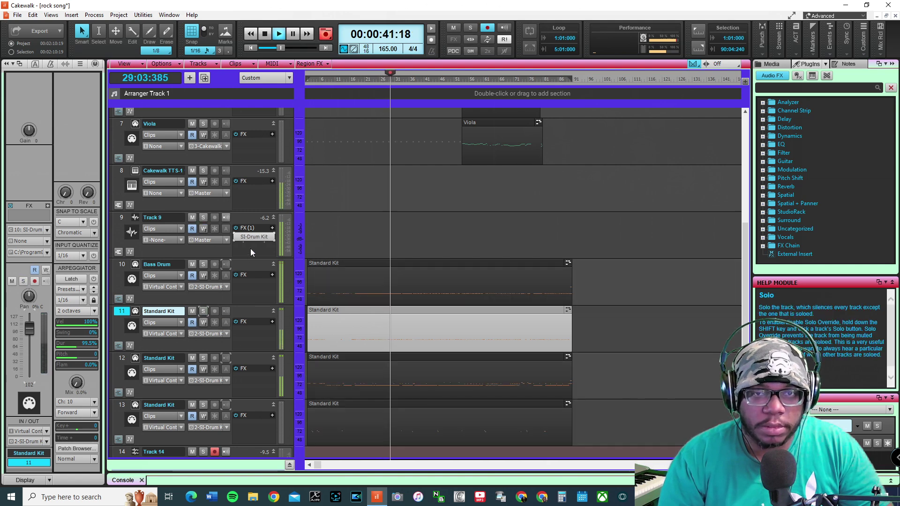
Step: Raise the snare drum's volume in the SI-Drum Kit on track 9 and close the instrument window
left_click(257, 237)
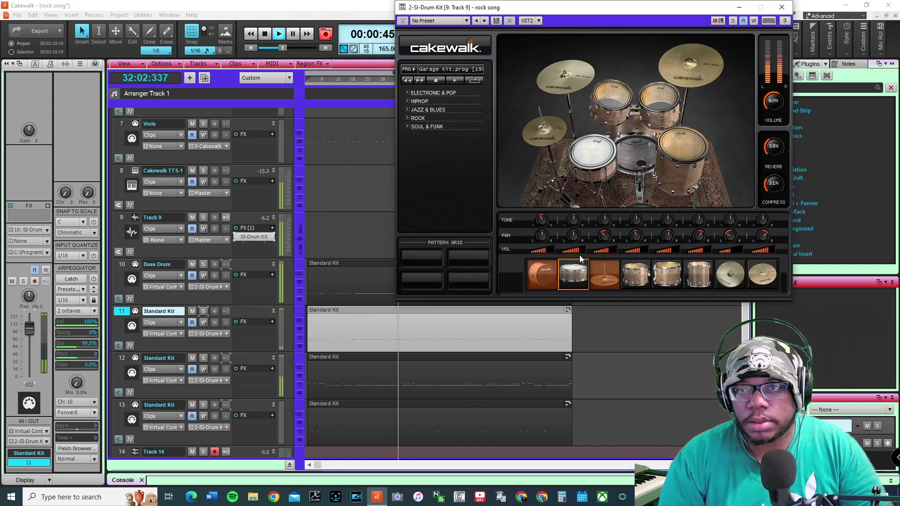
left_click_drag(576, 253, 575, 221)
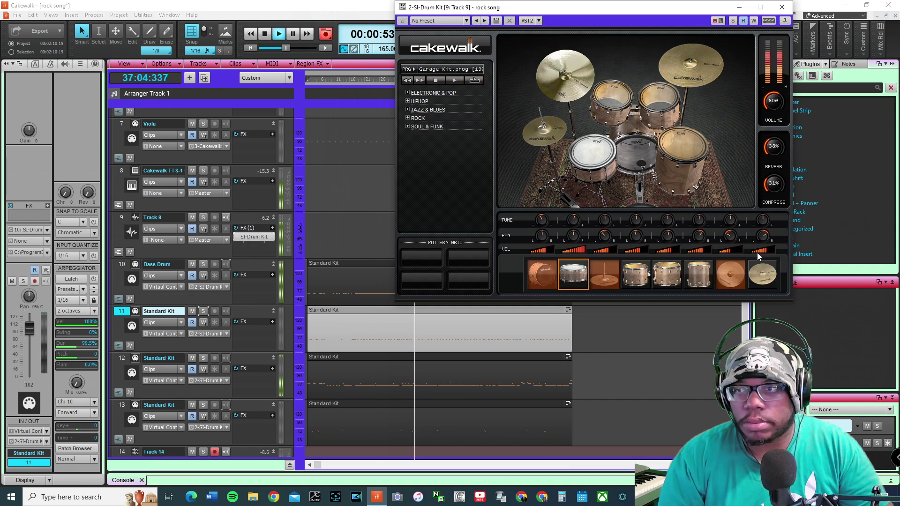
left_click(781, 7)
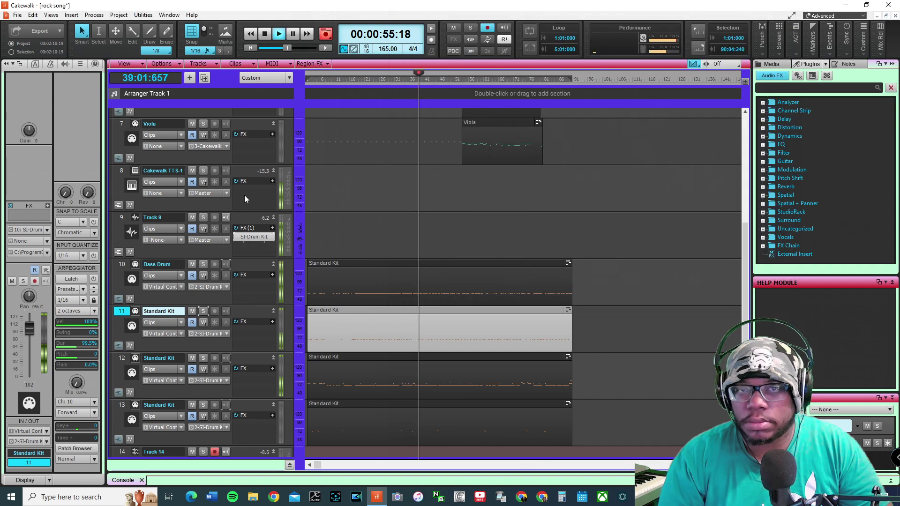
Step: Look over the instrument tracks, drum tracks and the growing track 14 waveform while recording continues
scroll(197, 297, "up", 3)
scroll(198, 297, "up", 4)
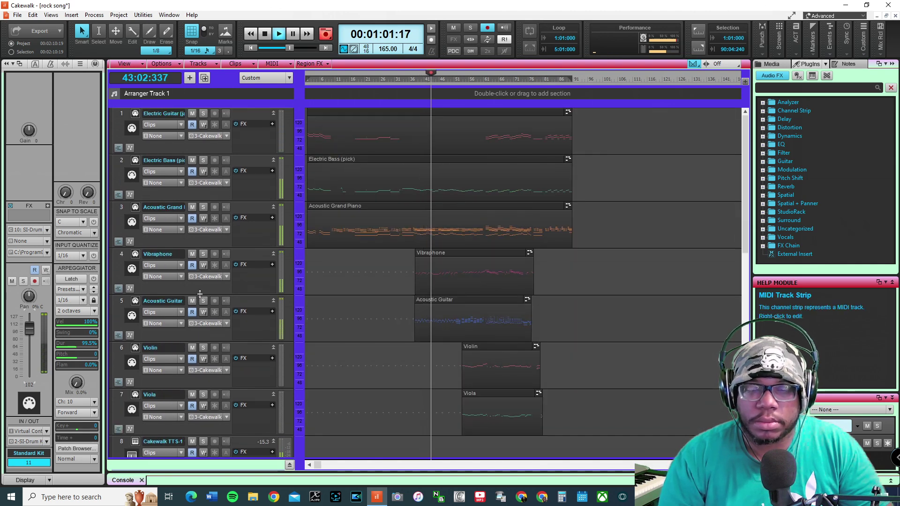
scroll(200, 294, "down", 5)
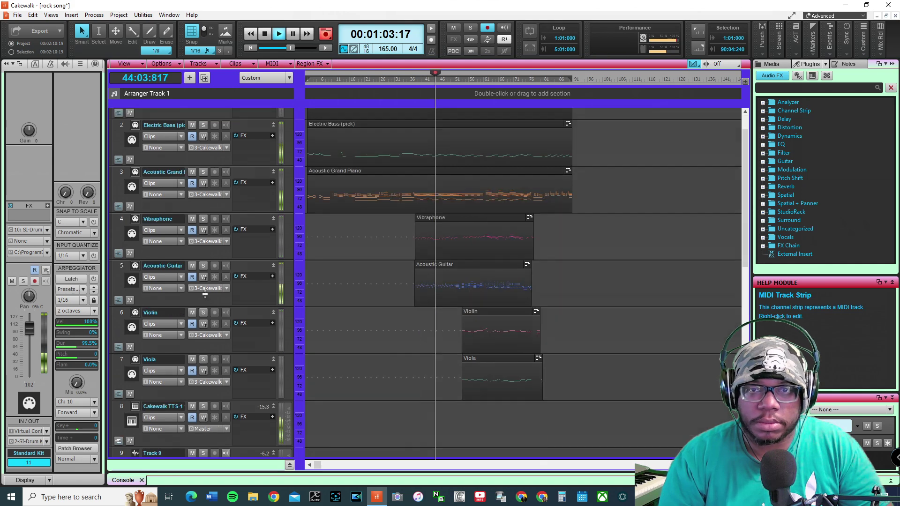
scroll(204, 294, "up", 5)
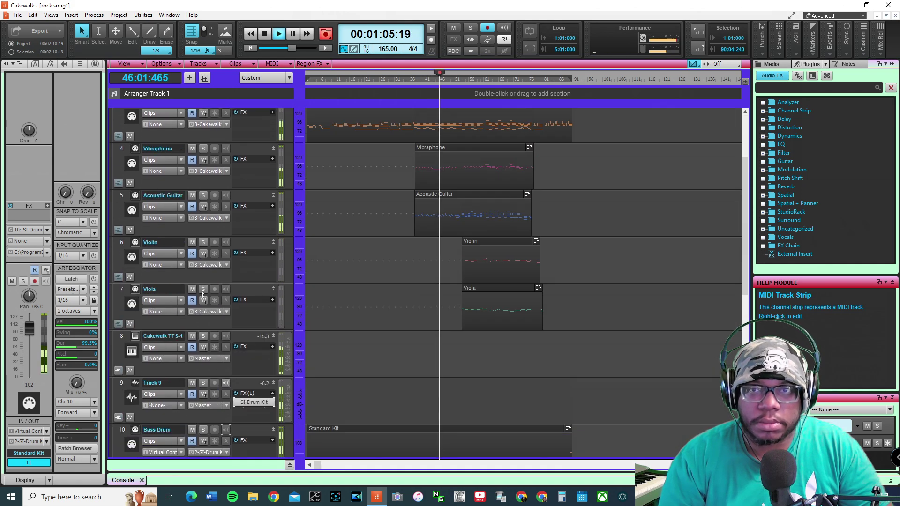
scroll(207, 298, "down", 8)
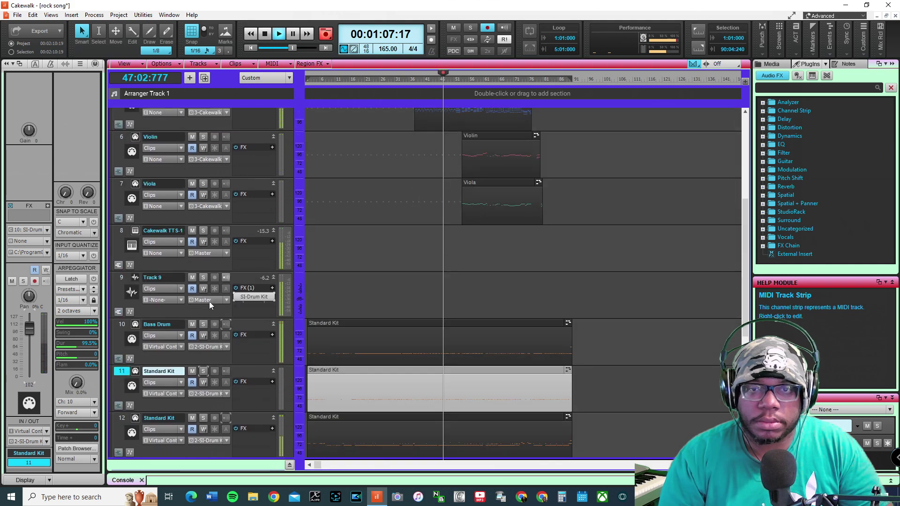
scroll(209, 309, "down", 2)
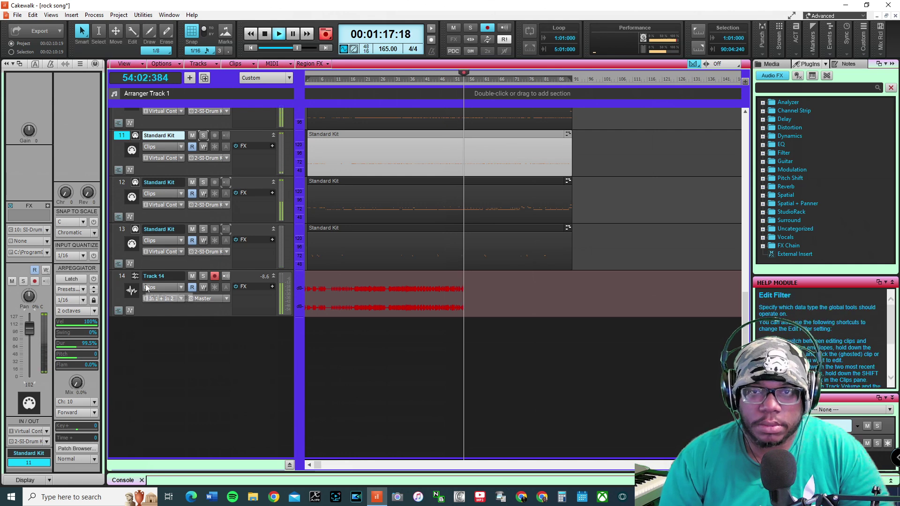
scroll(147, 288, "up", 3)
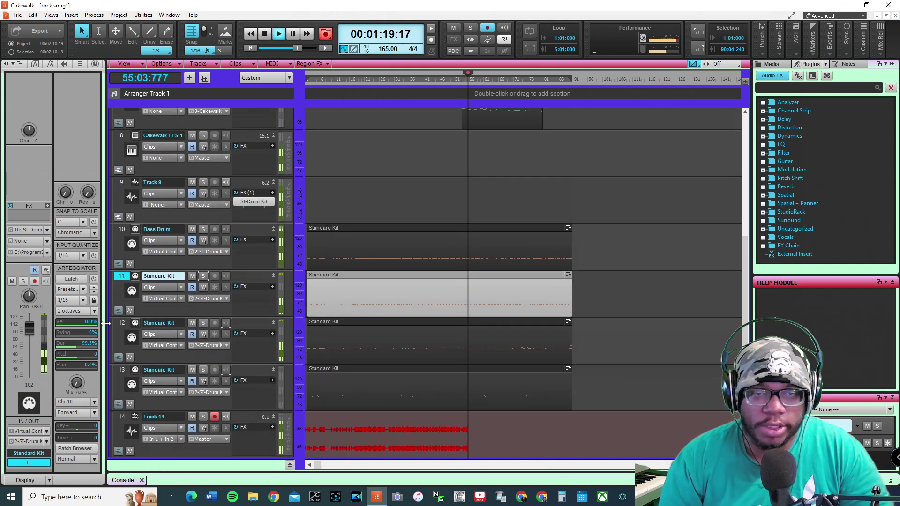
scroll(140, 324, "down", 1)
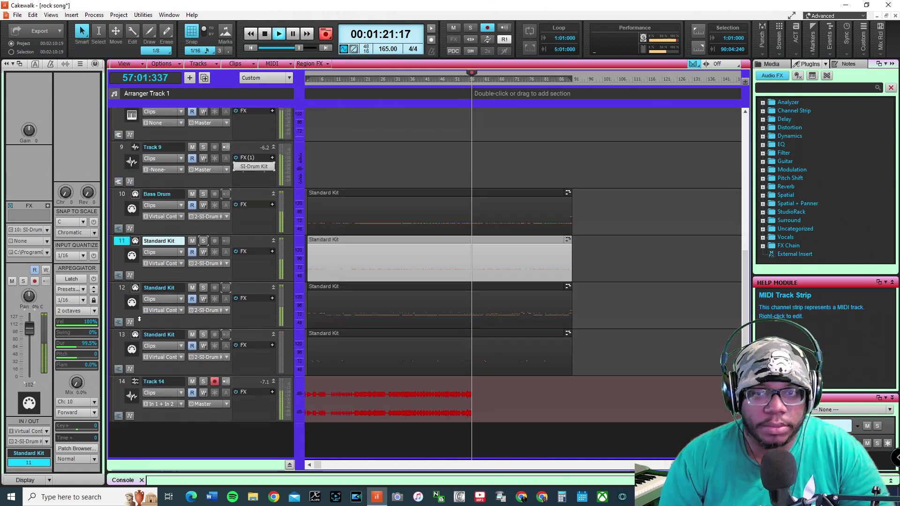
scroll(127, 323, "up", 3)
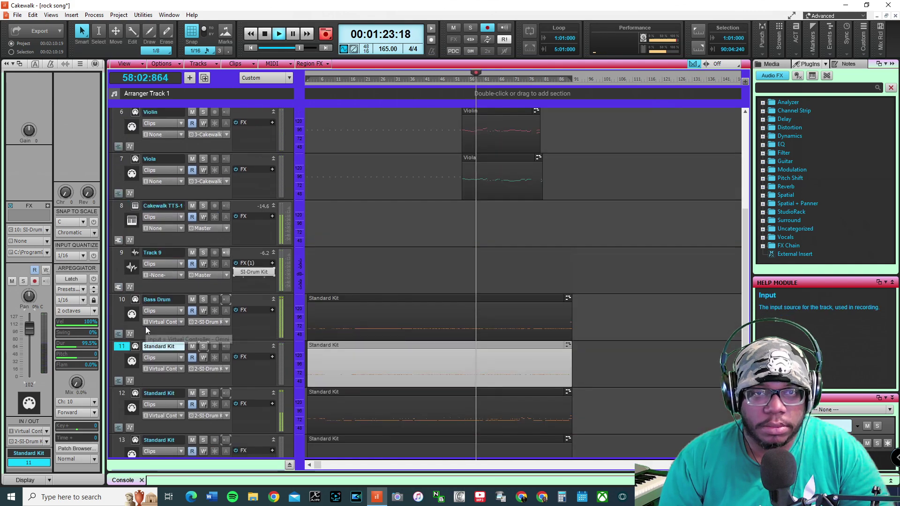
scroll(128, 323, "up", 2)
scroll(127, 260, "down", 3)
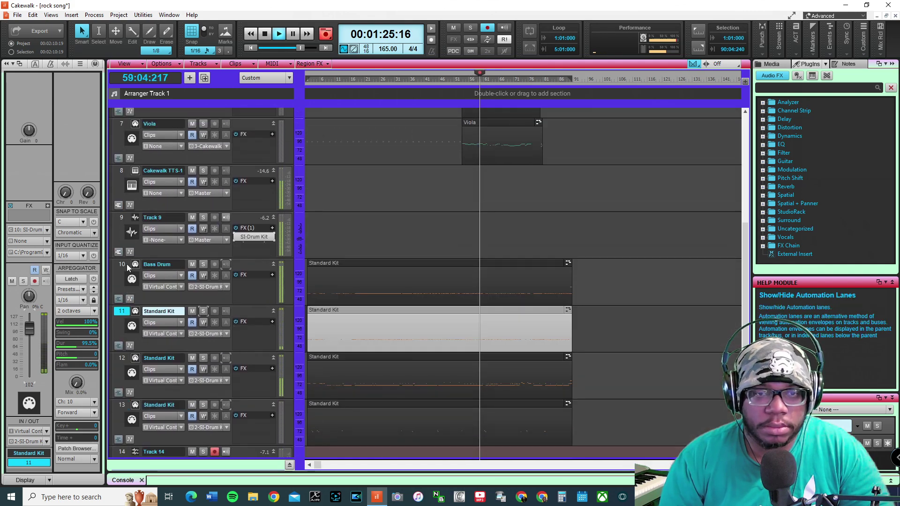
Step: Lower the volume of both the Violin and Viola tracks to 76 while recording continues
scroll(129, 266, "up", 3)
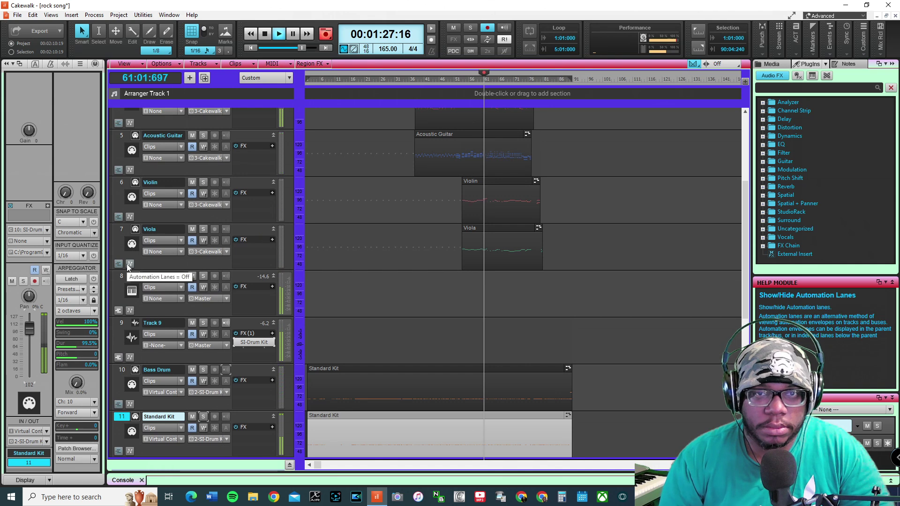
left_click(123, 185)
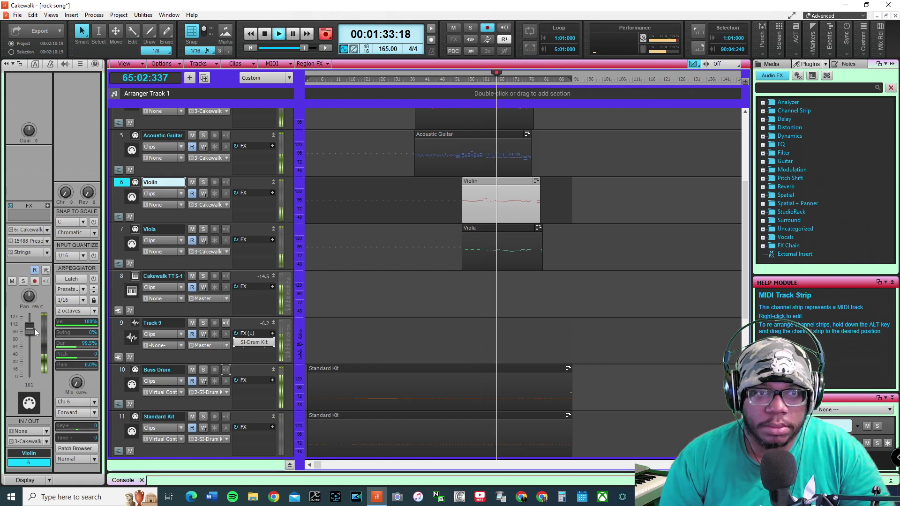
left_click_drag(36, 332, 36, 343)
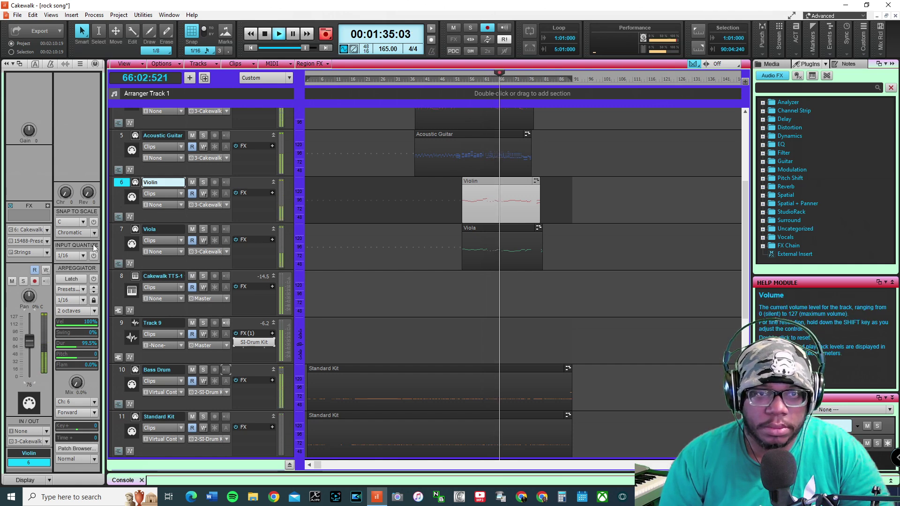
left_click(117, 232)
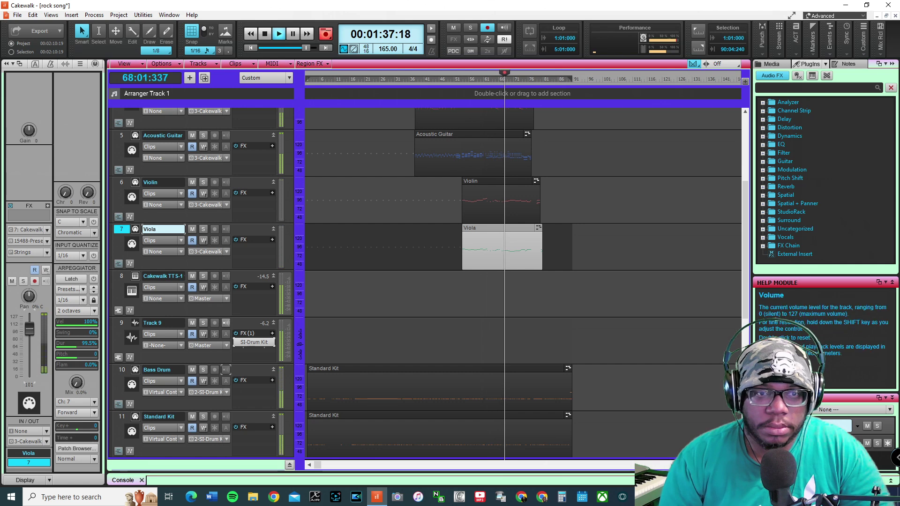
left_click_drag(29, 329, 29, 341)
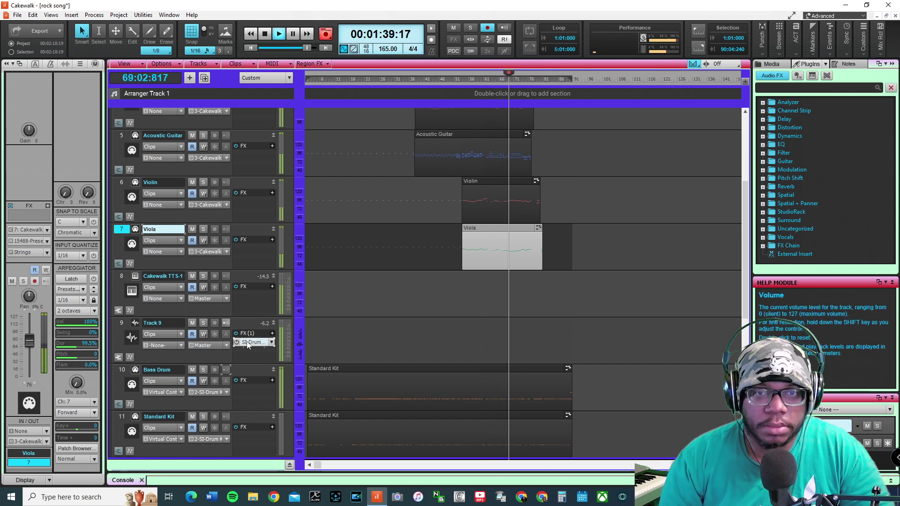
scroll(166, 331, "down", 1)
scroll(167, 327, "down", 2)
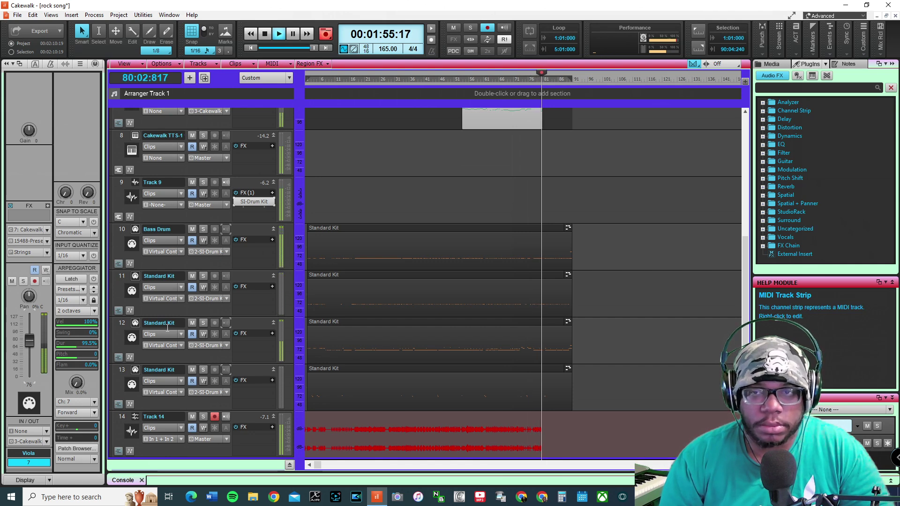
Step: Stop the recording and disarm track 14
left_click(263, 37)
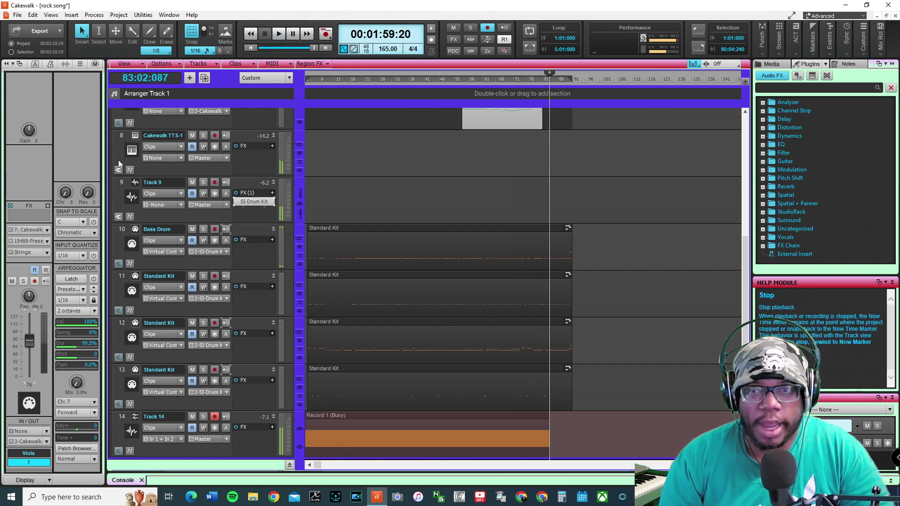
left_click(215, 417)
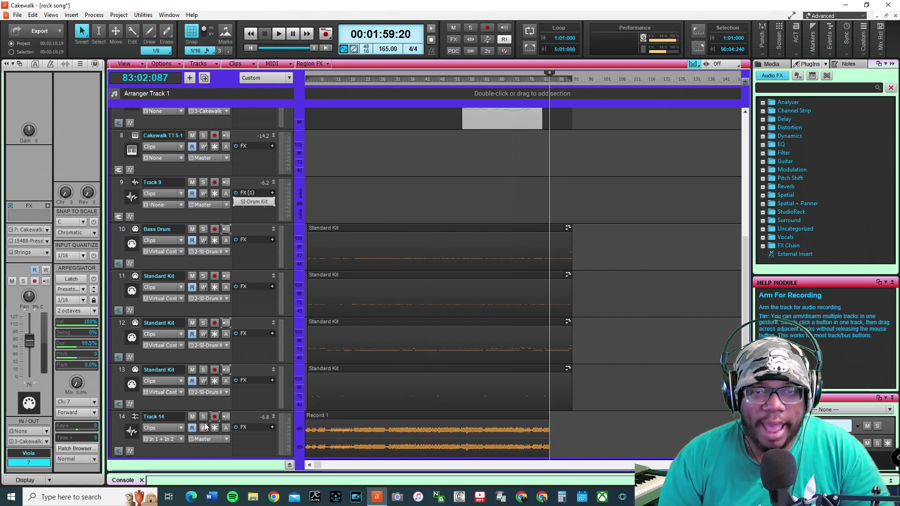
scroll(247, 346, "down", 3)
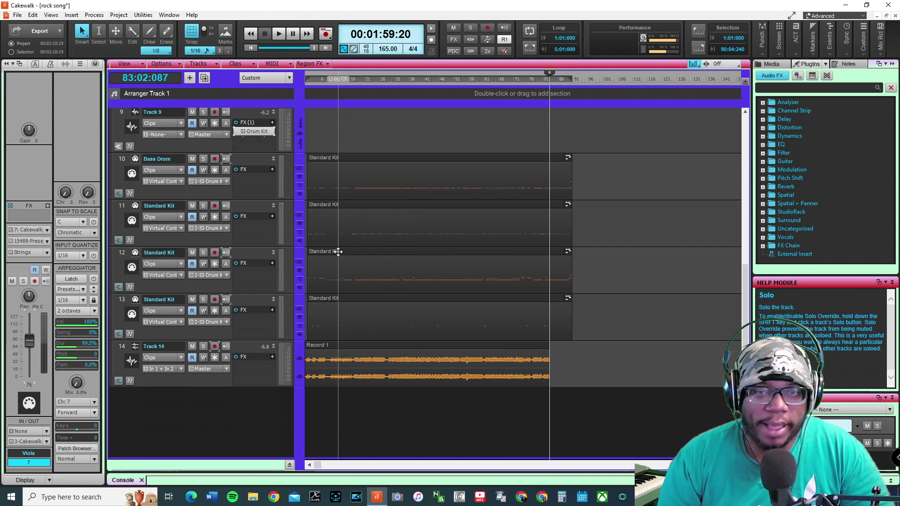
Step: Return the playhead to the start of the song and increase track 14's height to enlarge its waveform
left_click(251, 47)
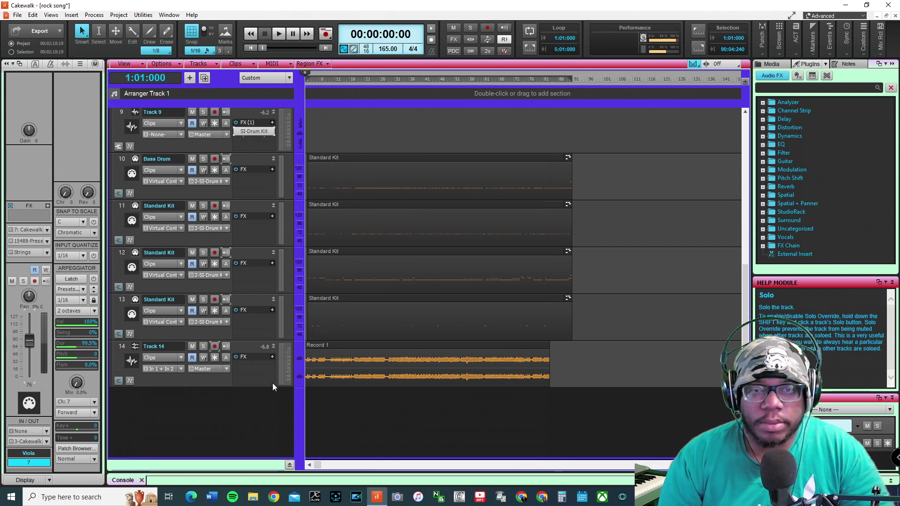
left_click_drag(223, 385, 221, 427)
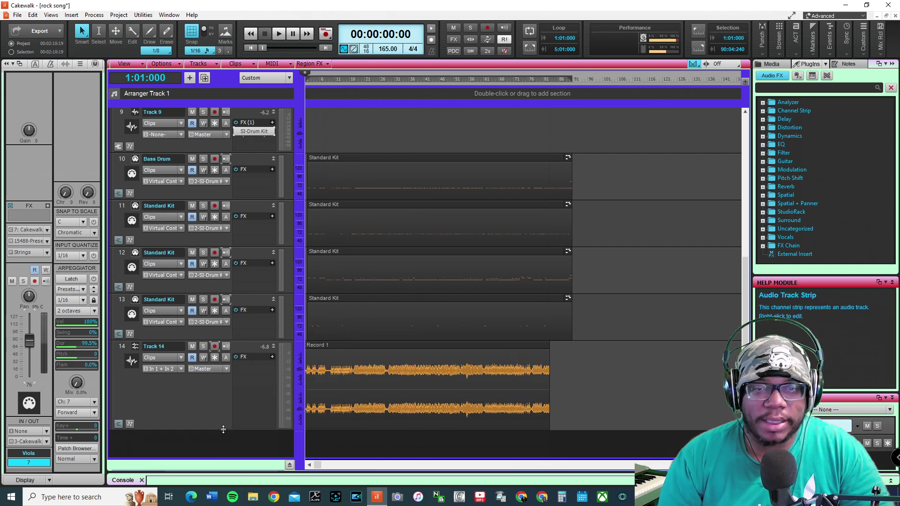
scroll(278, 295, "down", 3)
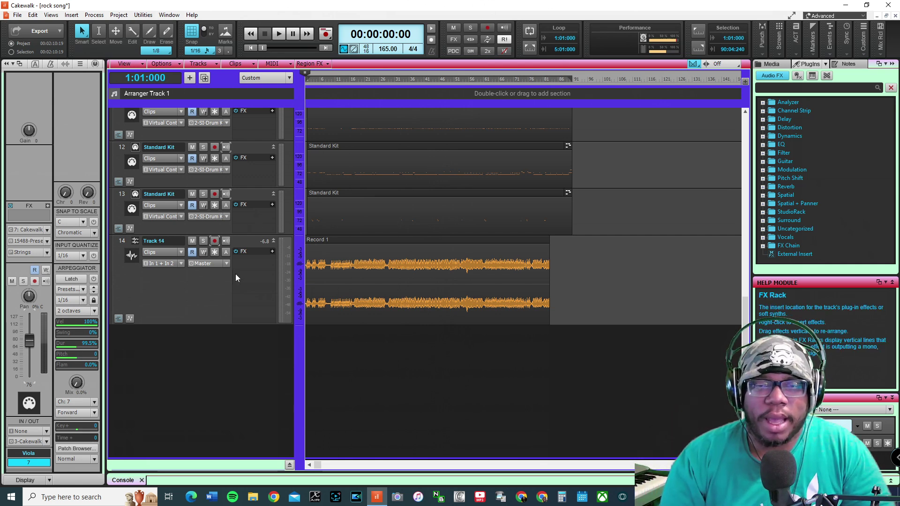
Step: Play track 14 soloed while raising its input gain to 8.2, and select the recorded clip with playback stopped
left_click(203, 241)
key("space")
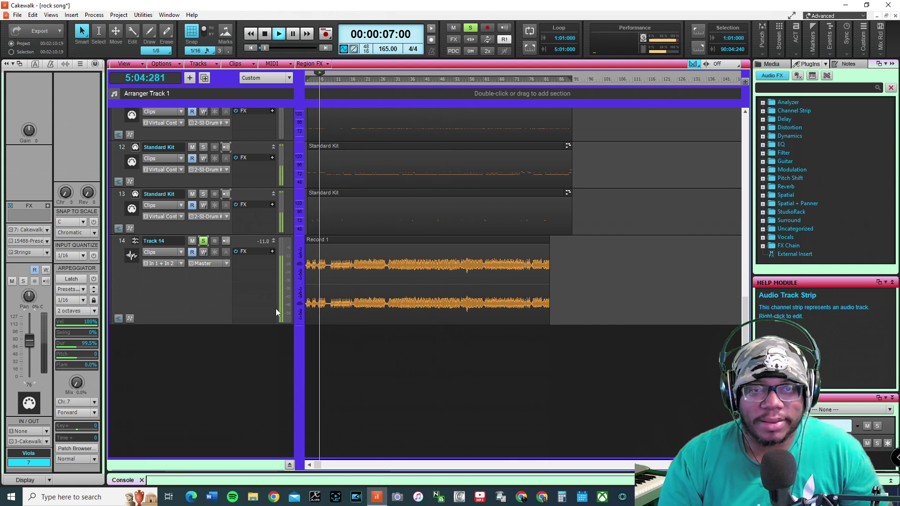
left_click(121, 242)
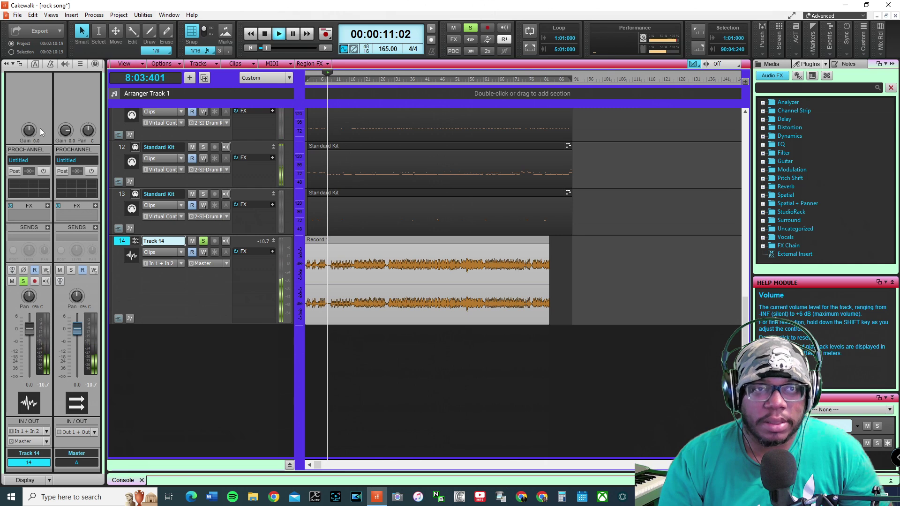
left_click_drag(30, 132, 30, 116)
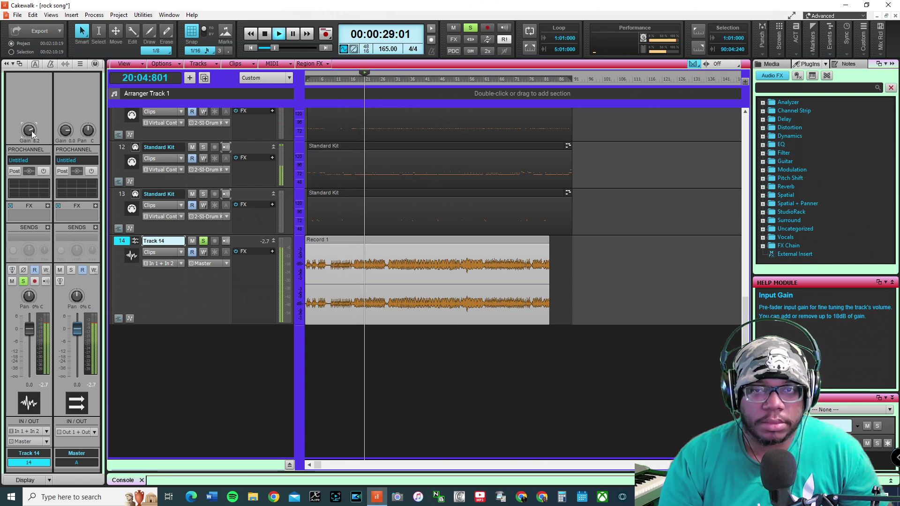
key("space")
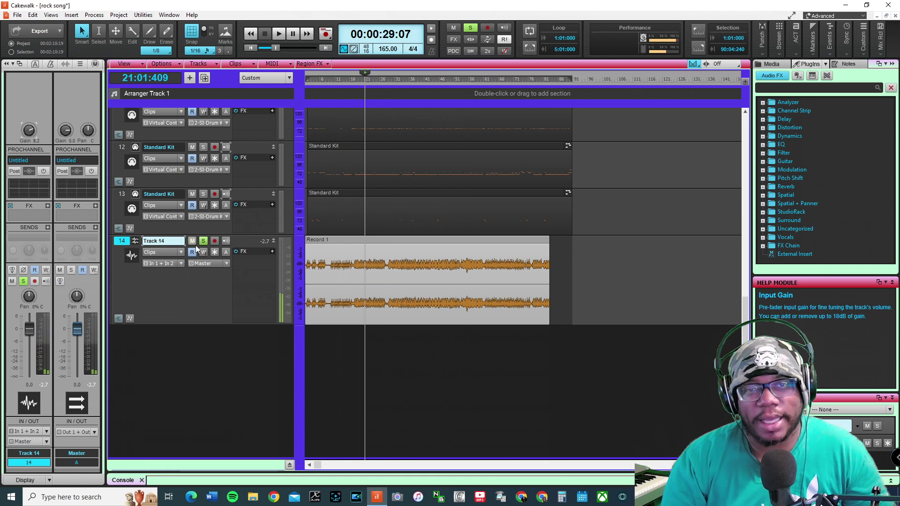
left_click(375, 242)
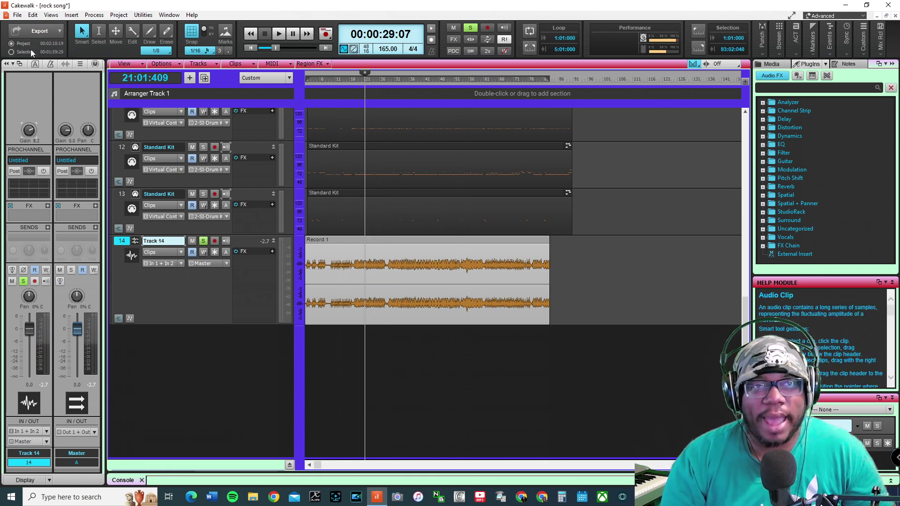